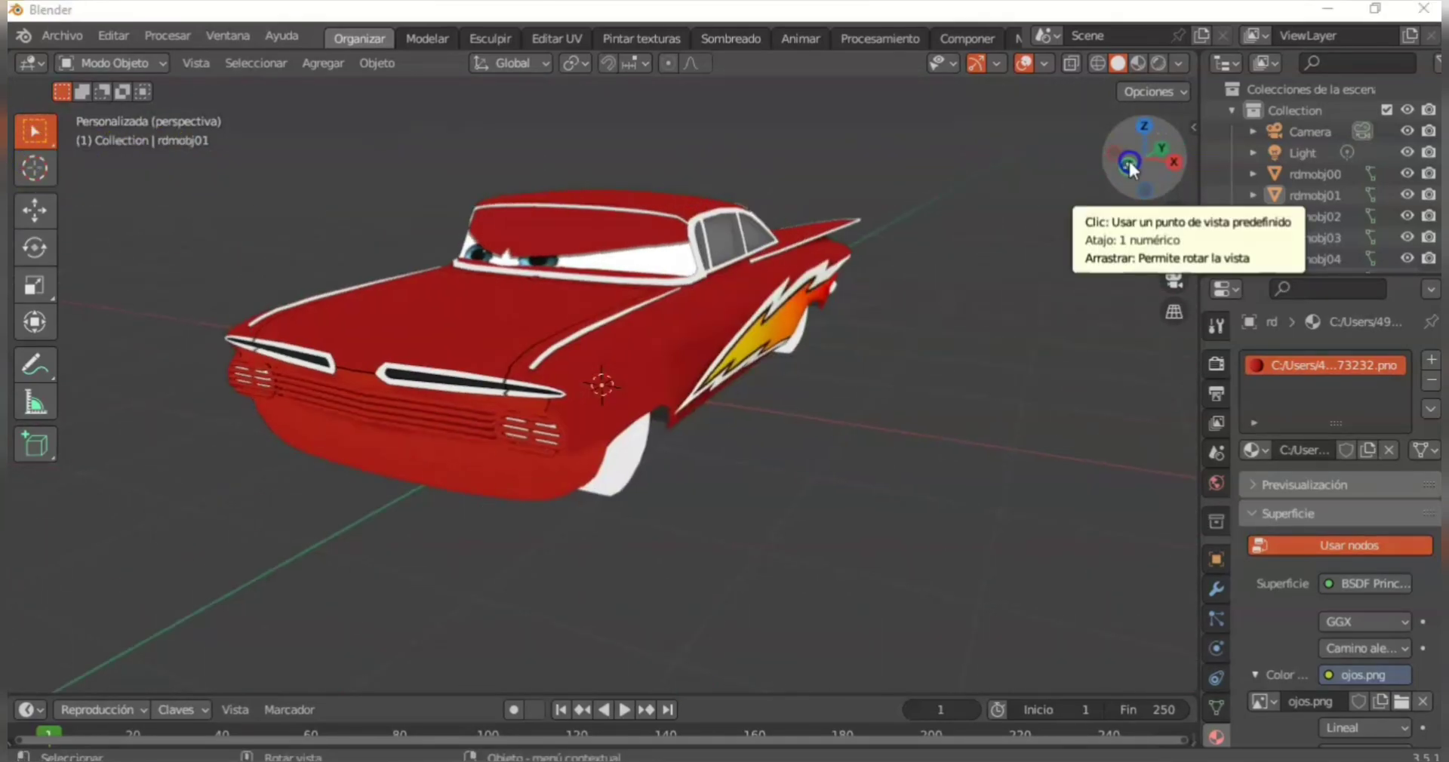
Step: Mirror rdmobj01's UVs with Simetrizar en Y in UV Editing, then return to Layout
{"action": "left_click", "coordinate": [663, 228]}
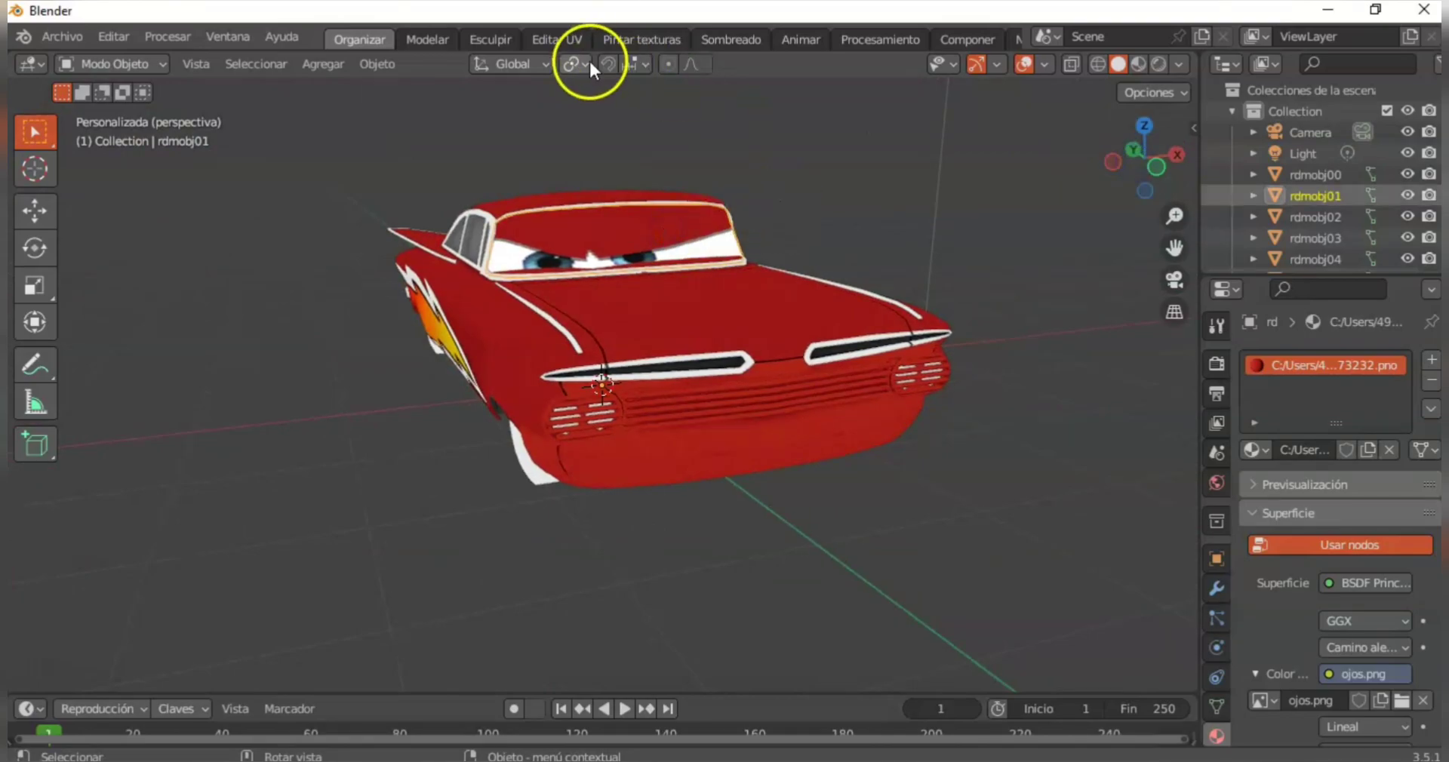
{"action": "left_click", "coordinate": [557, 39]}
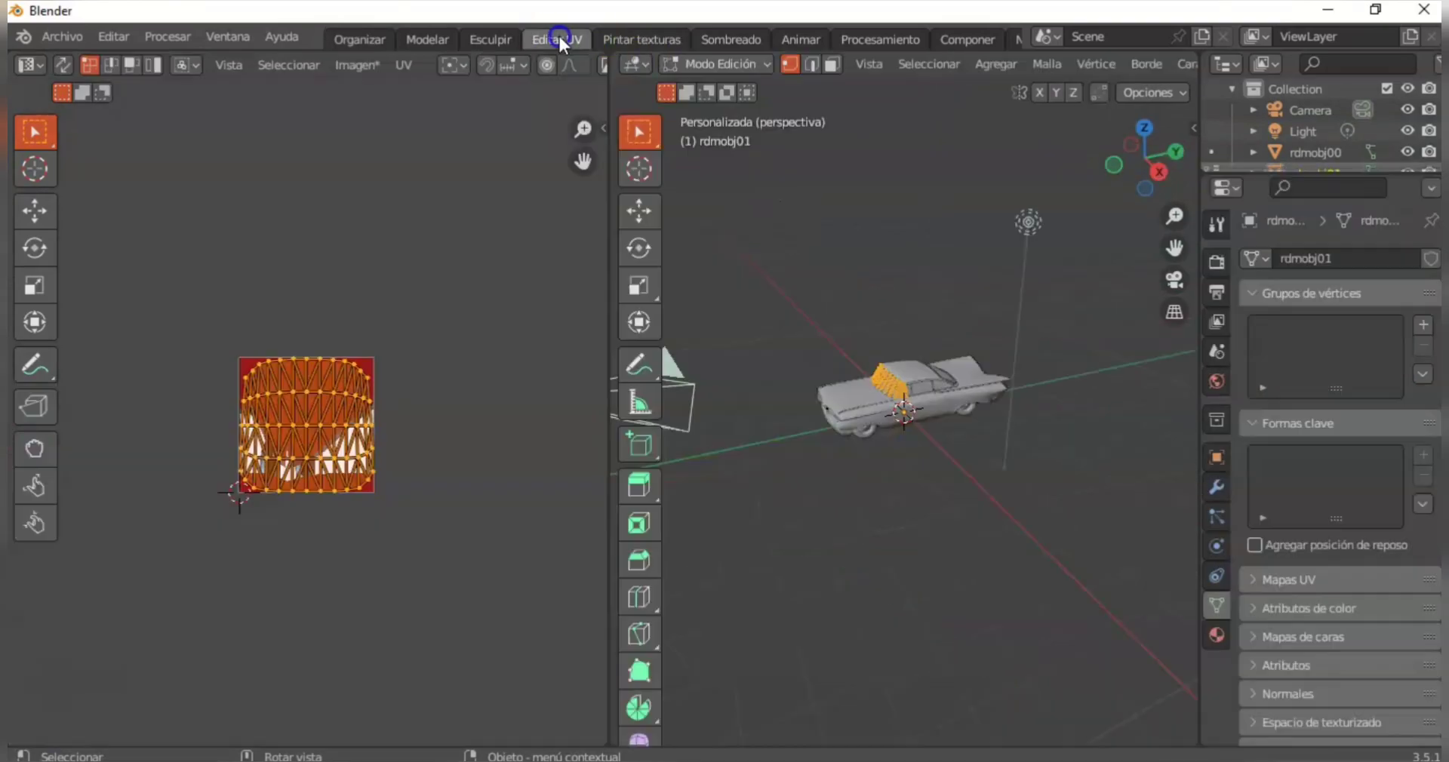
{"action": "right_click", "coordinate": [327, 430]}
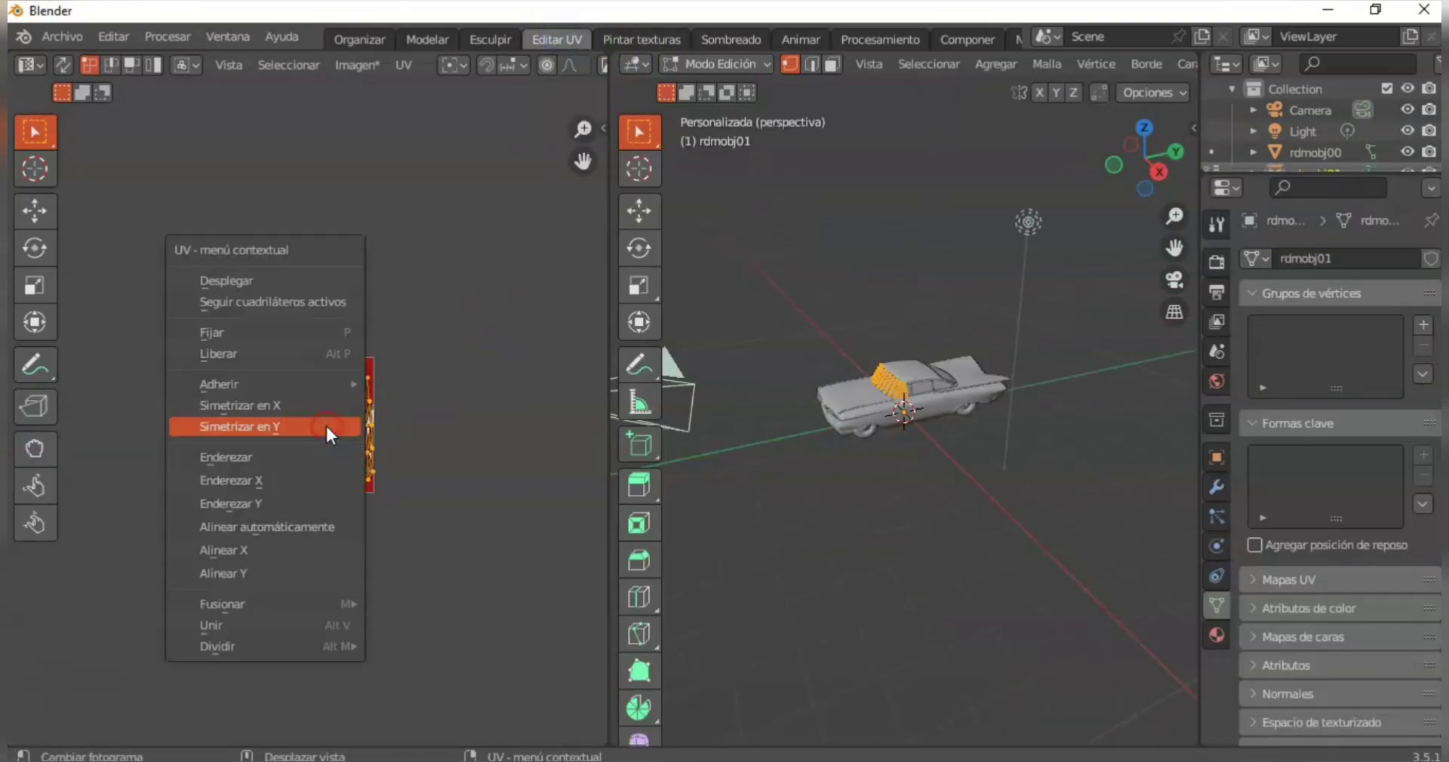
{"action": "left_click", "coordinate": [270, 427]}
{"action": "left_click", "coordinate": [374, 38]}
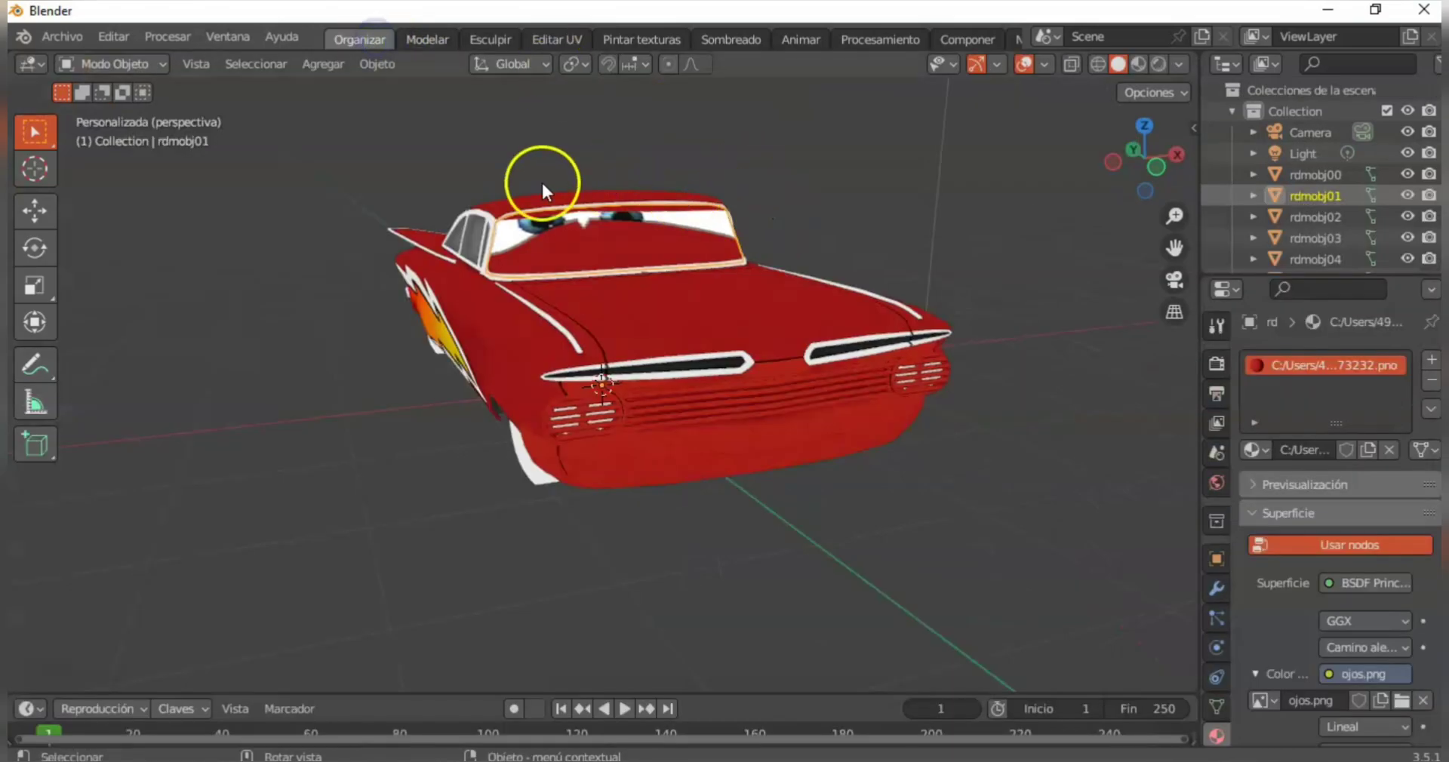
Step: Export the scene as Wavefront OBJ to Desktop > cars2_tools-main, overwriting Ramone_0.obj
{"action": "left_click", "coordinate": [61, 36]}
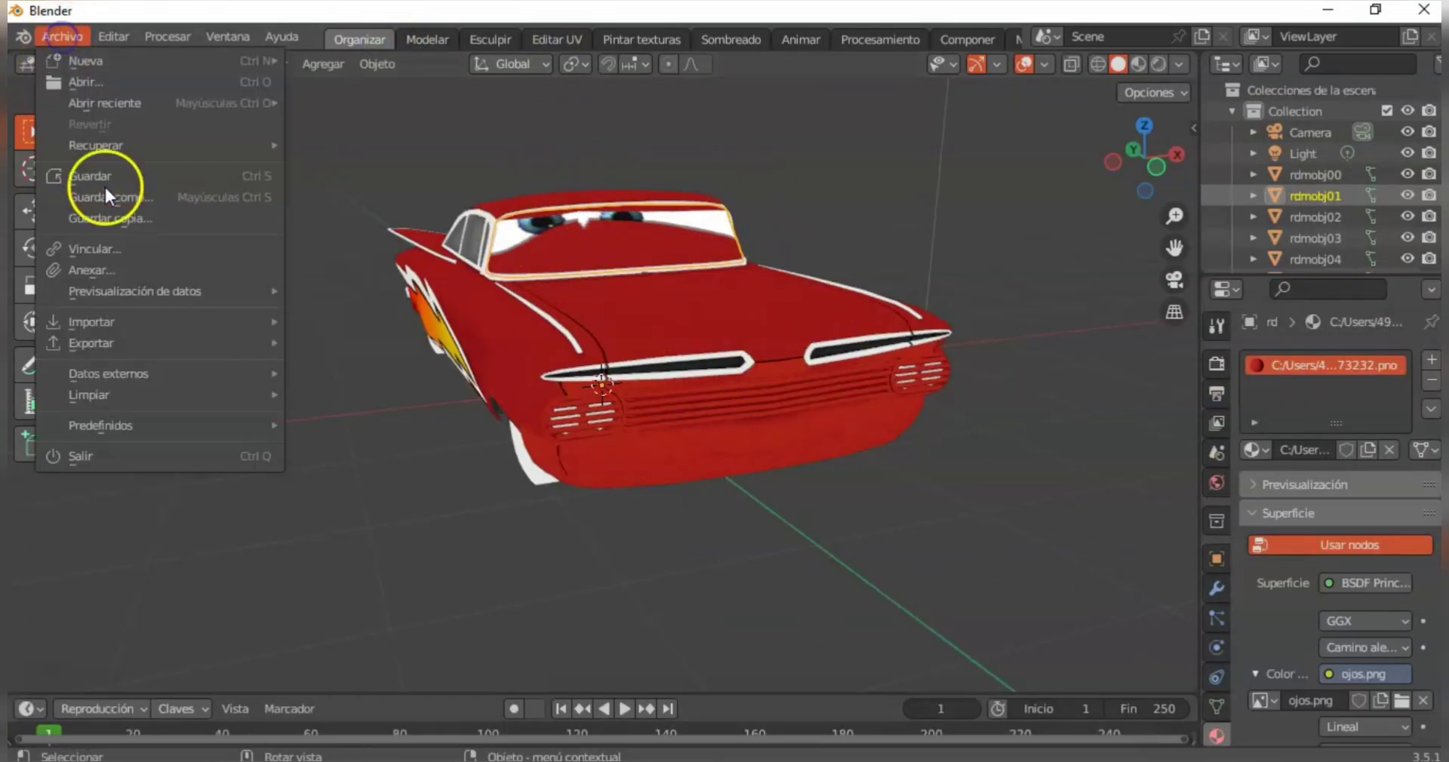
{"action": "mouse_move", "coordinate": [151, 342]}
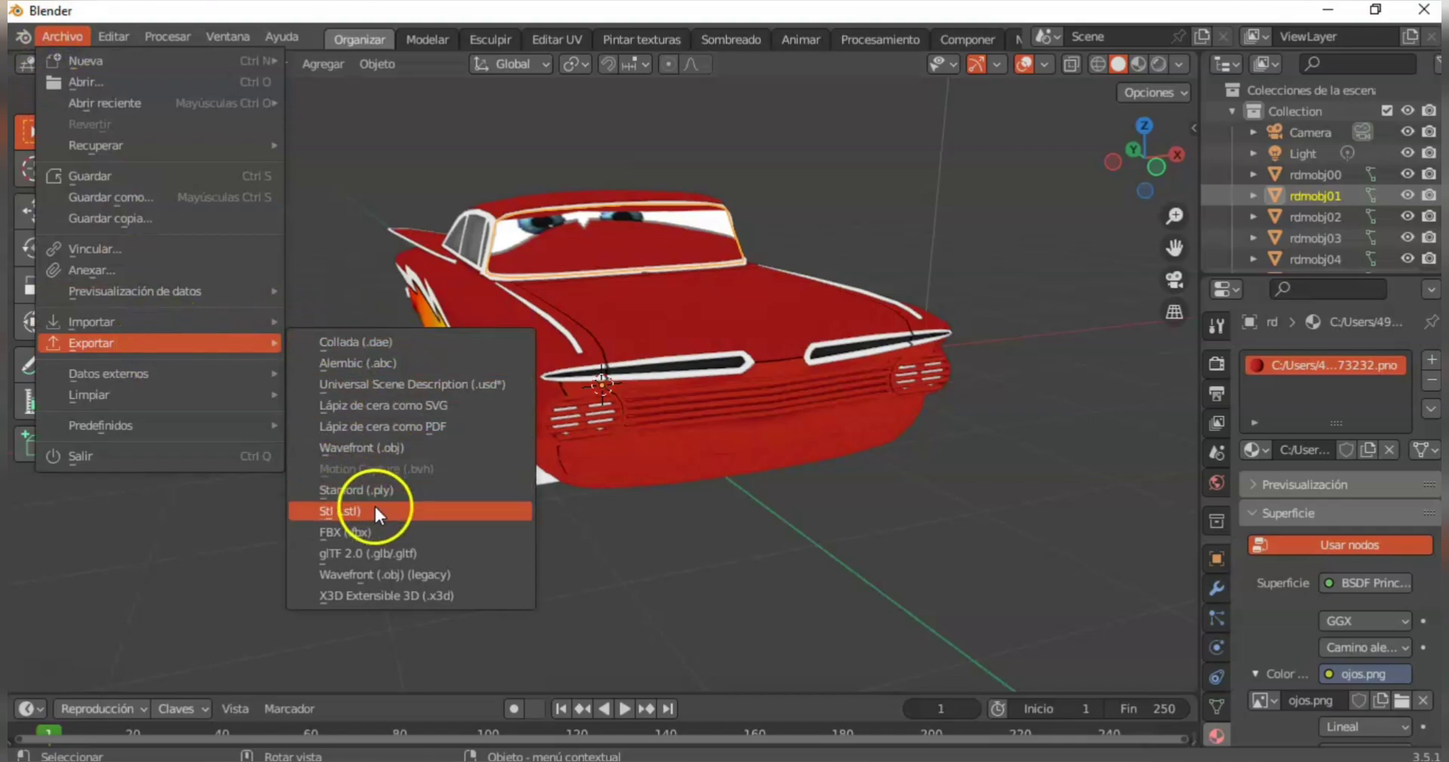
{"action": "left_click", "coordinate": [421, 447]}
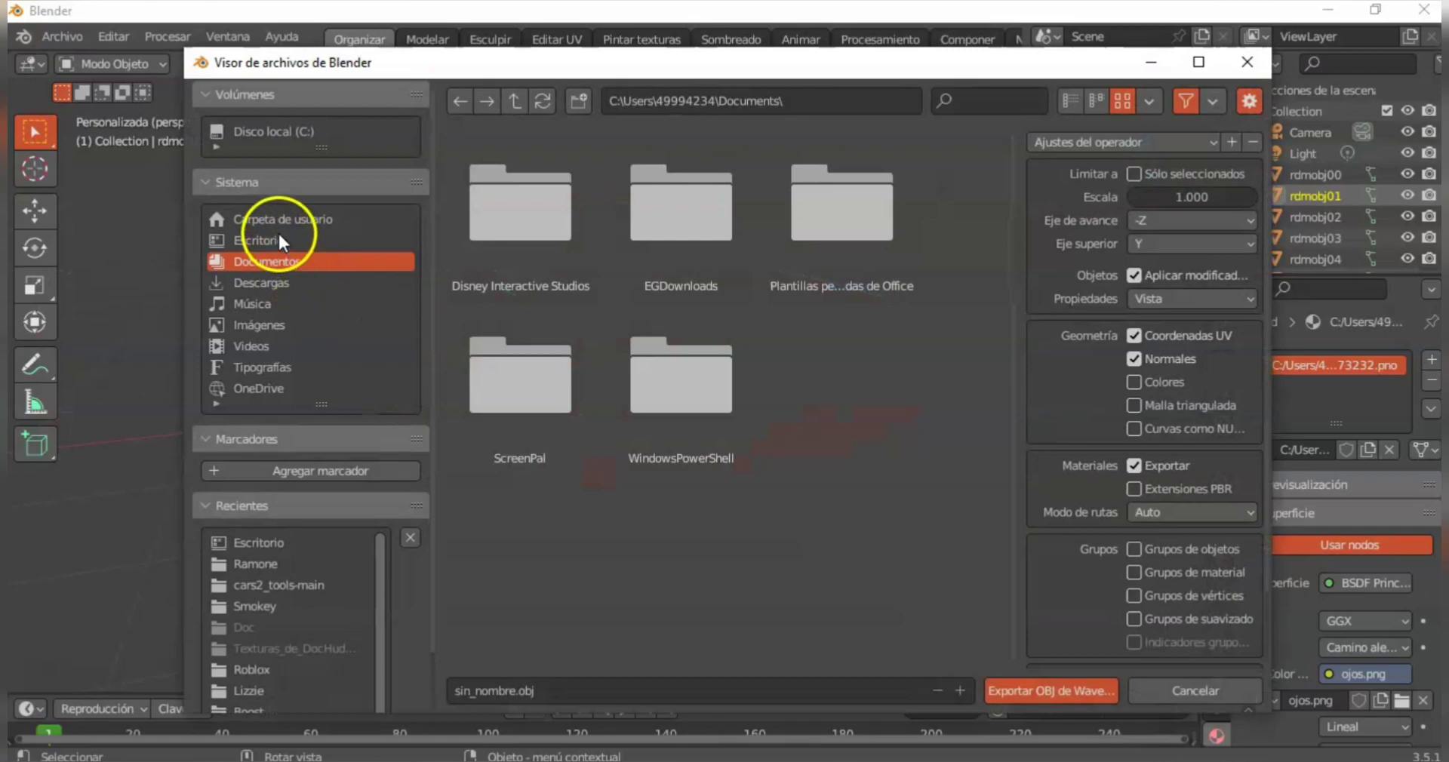
{"action": "left_click", "coordinate": [270, 239]}
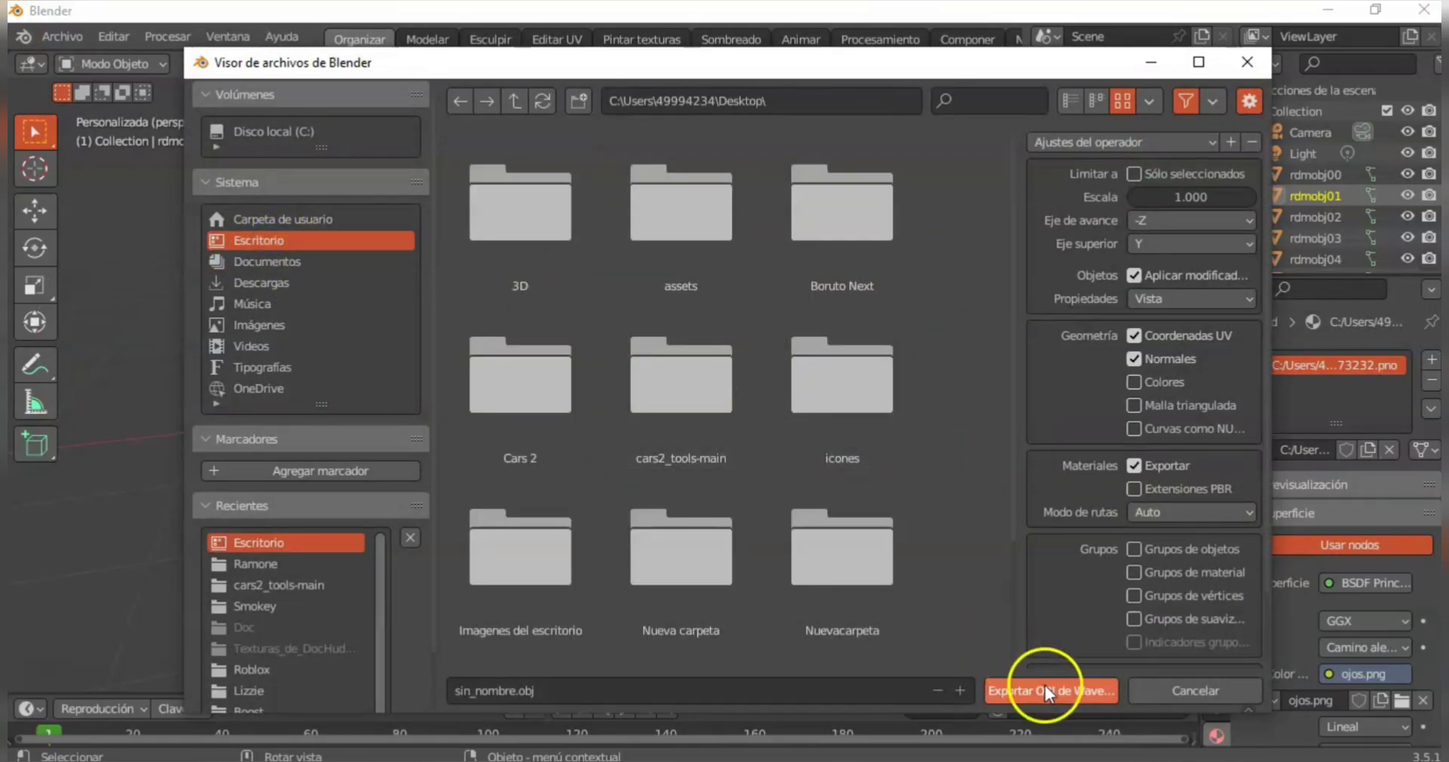
{"action": "double_click", "coordinate": [696, 409]}
{"action": "left_click", "coordinate": [841, 288]}
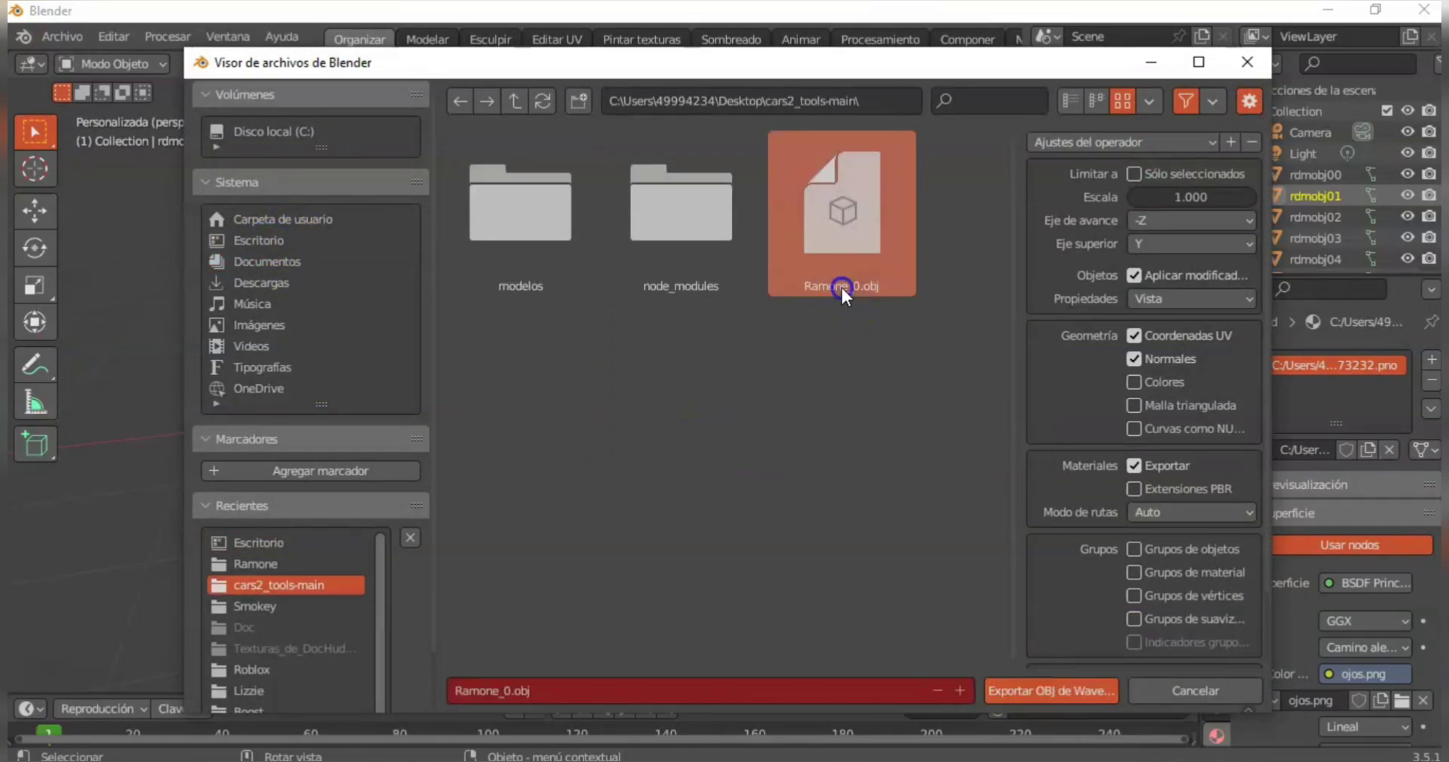
{"action": "left_click", "coordinate": [996, 691]}
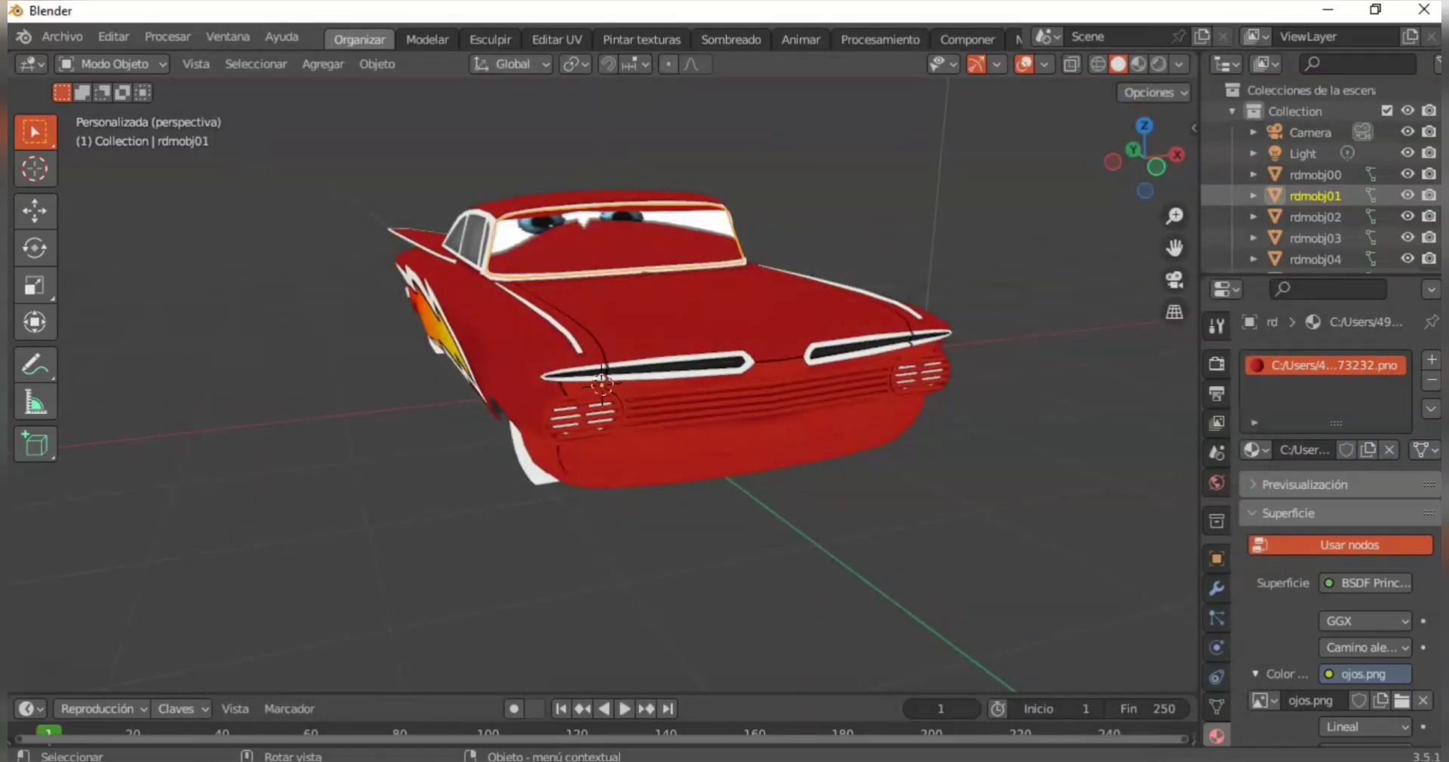
{"action": "key", "text": "alt+Tab"}
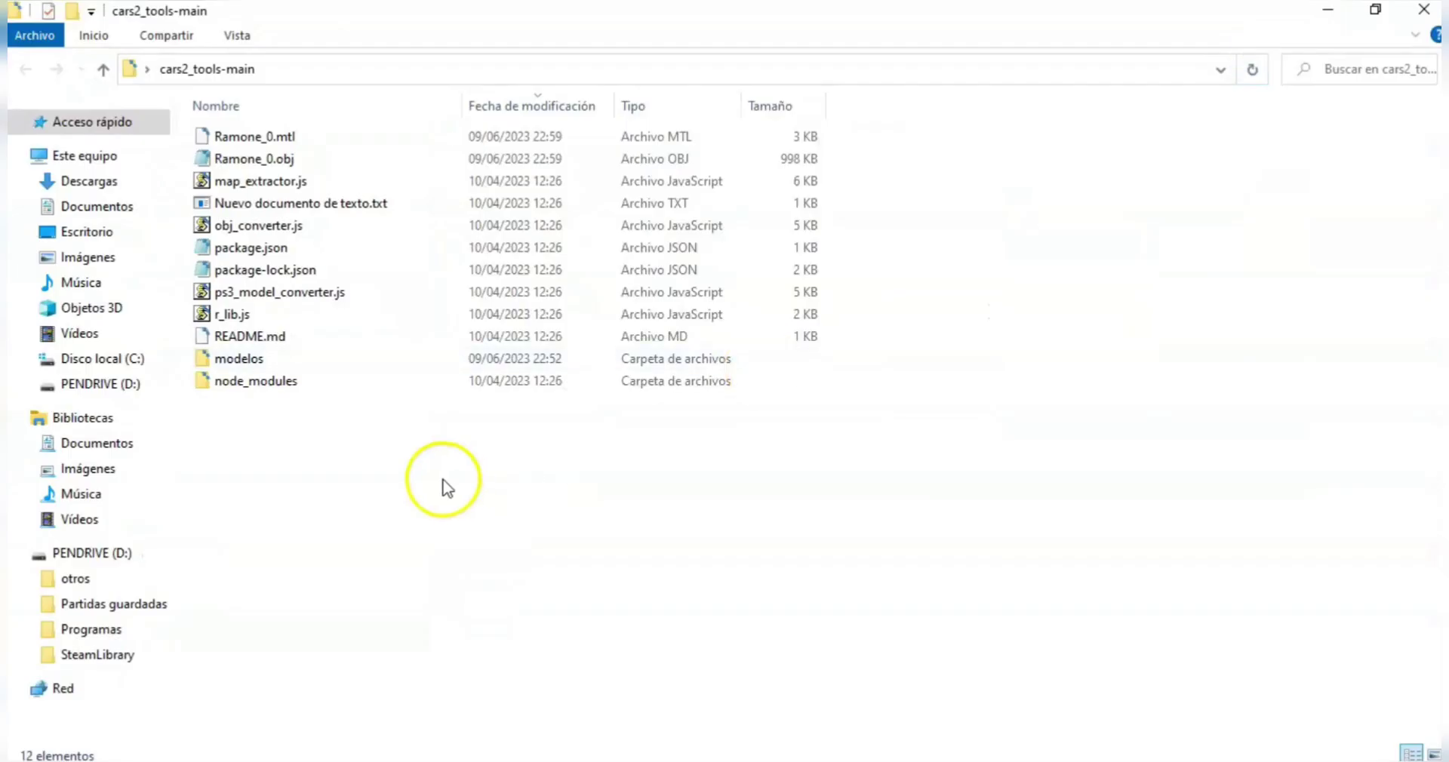
Step: Launch Noesis and load Ramone_0.obj to preview the car
{"action": "left_click", "coordinate": [296, 159]}
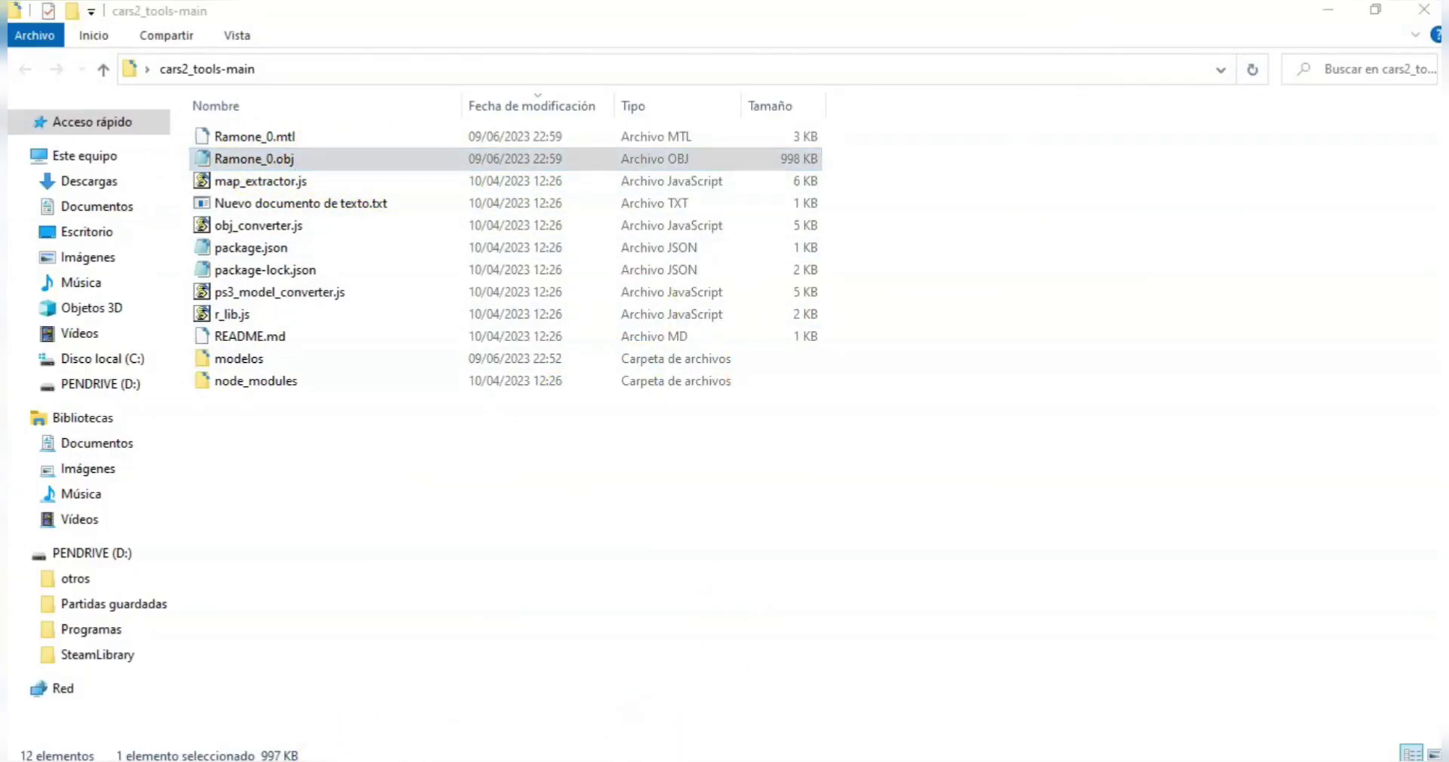
{"action": "key", "text": "super"}
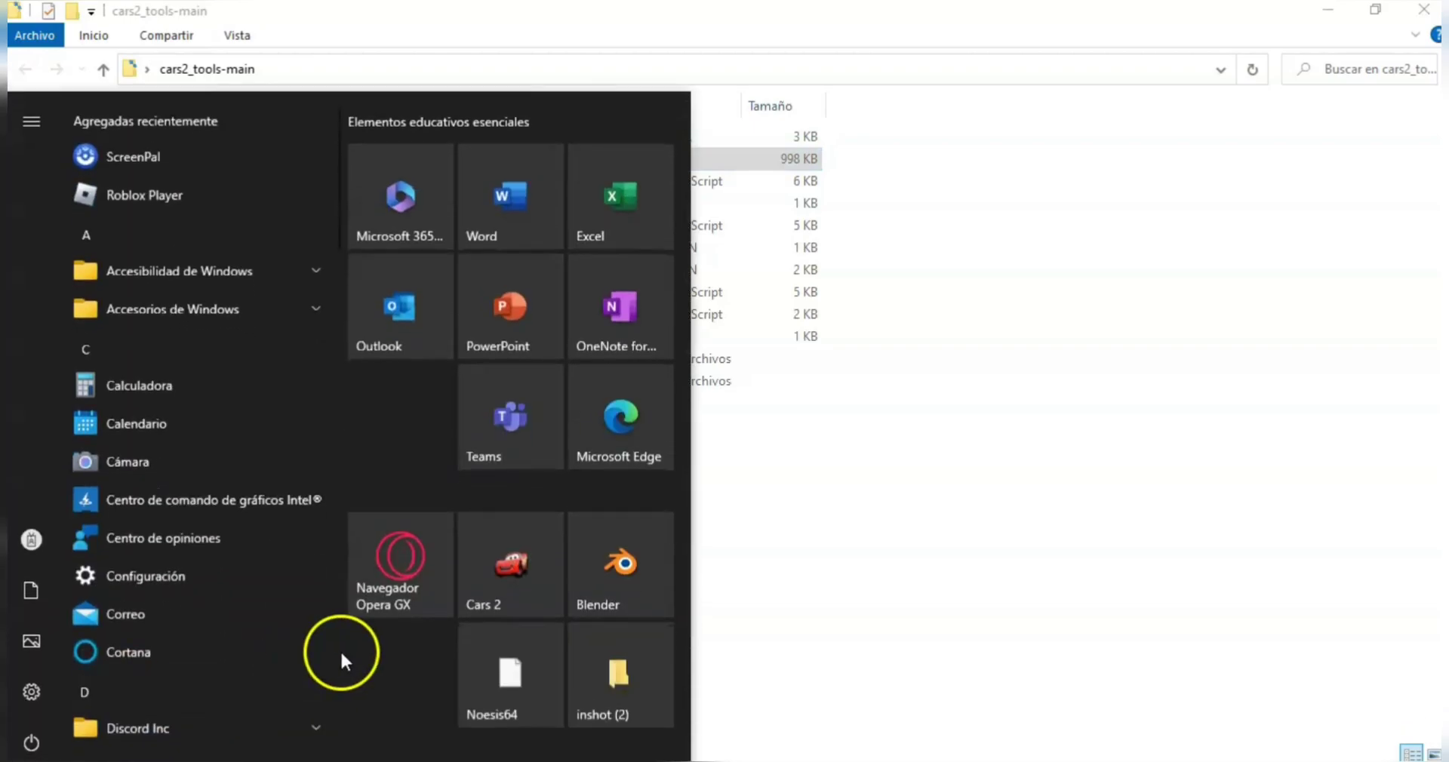
{"action": "left_click", "coordinate": [503, 636]}
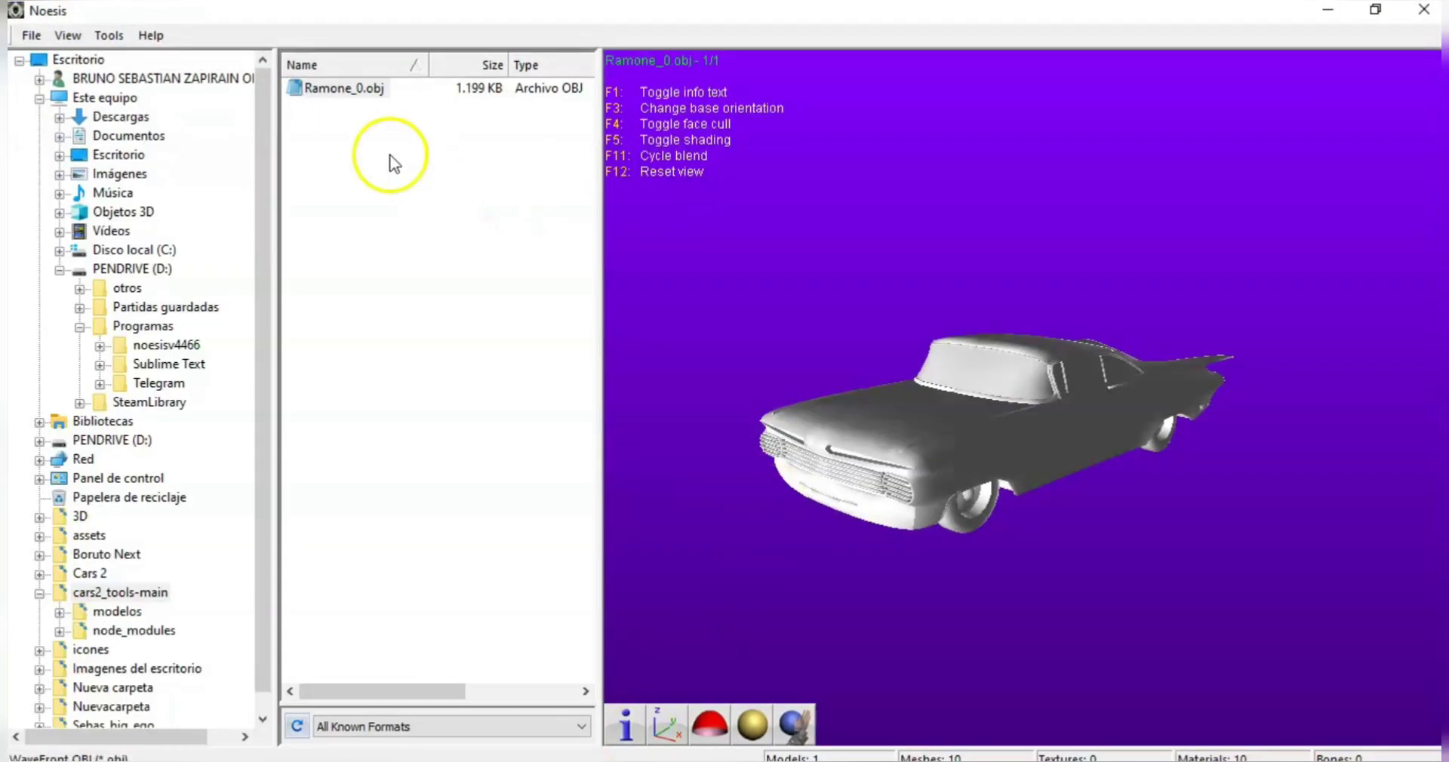
{"action": "left_click", "coordinate": [300, 726]}
{"action": "double_click", "coordinate": [347, 88]}
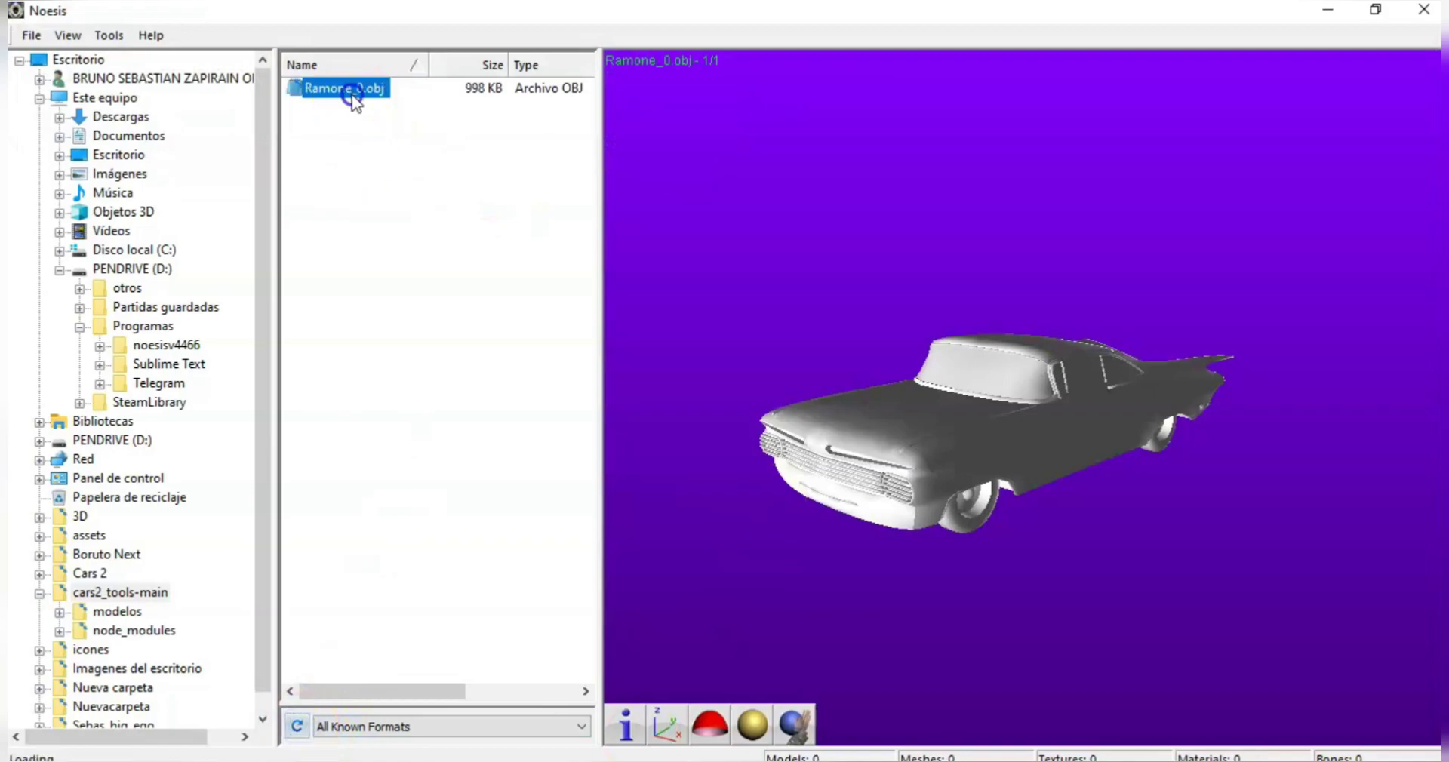
{"action": "left_click_drag", "start_coordinate": [971, 330], "coordinate": [1024, 404]}
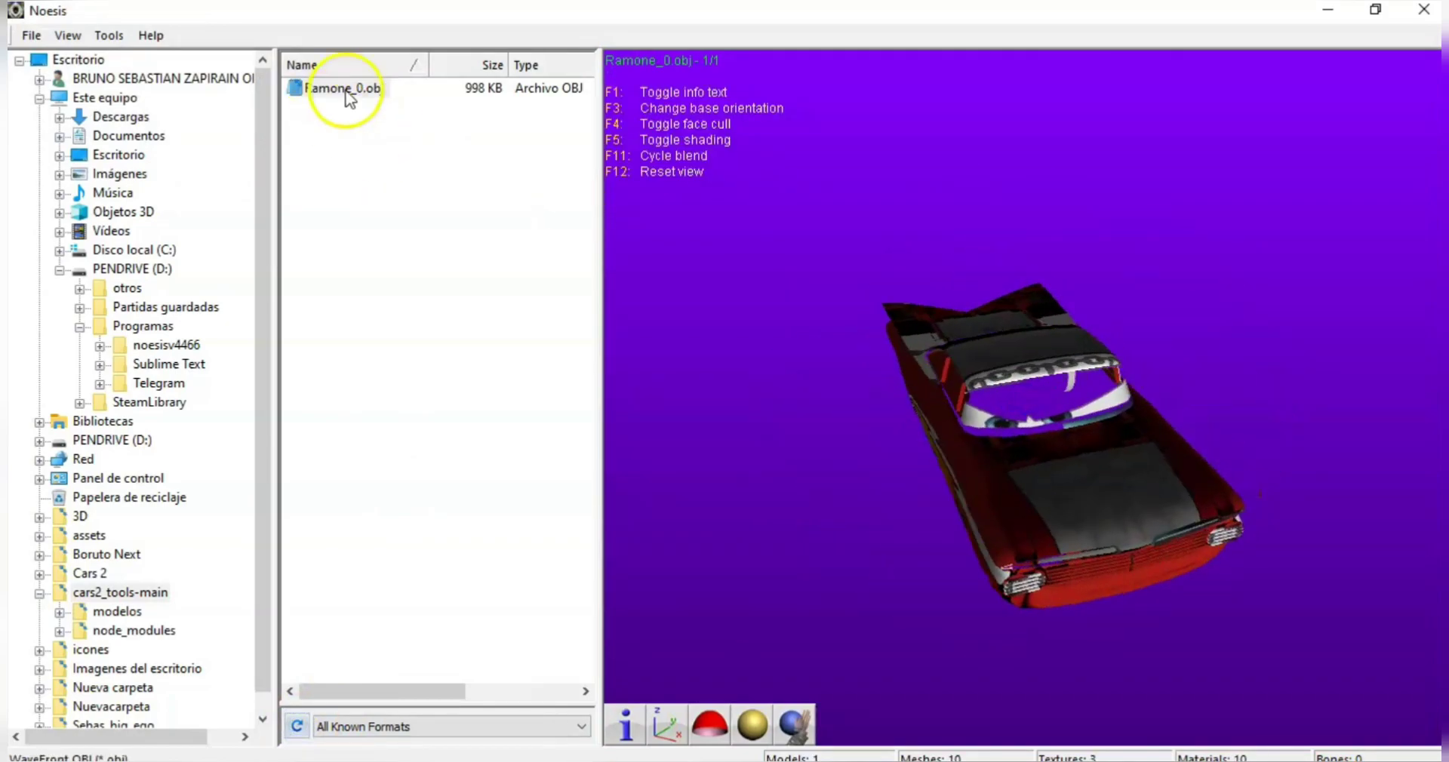
Step: Export Ramone_0.obj from Noesis as WaveFront OBJ named Ramone_0, then close Noesis
{"action": "left_click", "coordinate": [349, 92]}
{"action": "right_click", "coordinate": [336, 85]}
{"action": "left_click", "coordinate": [468, 130]}
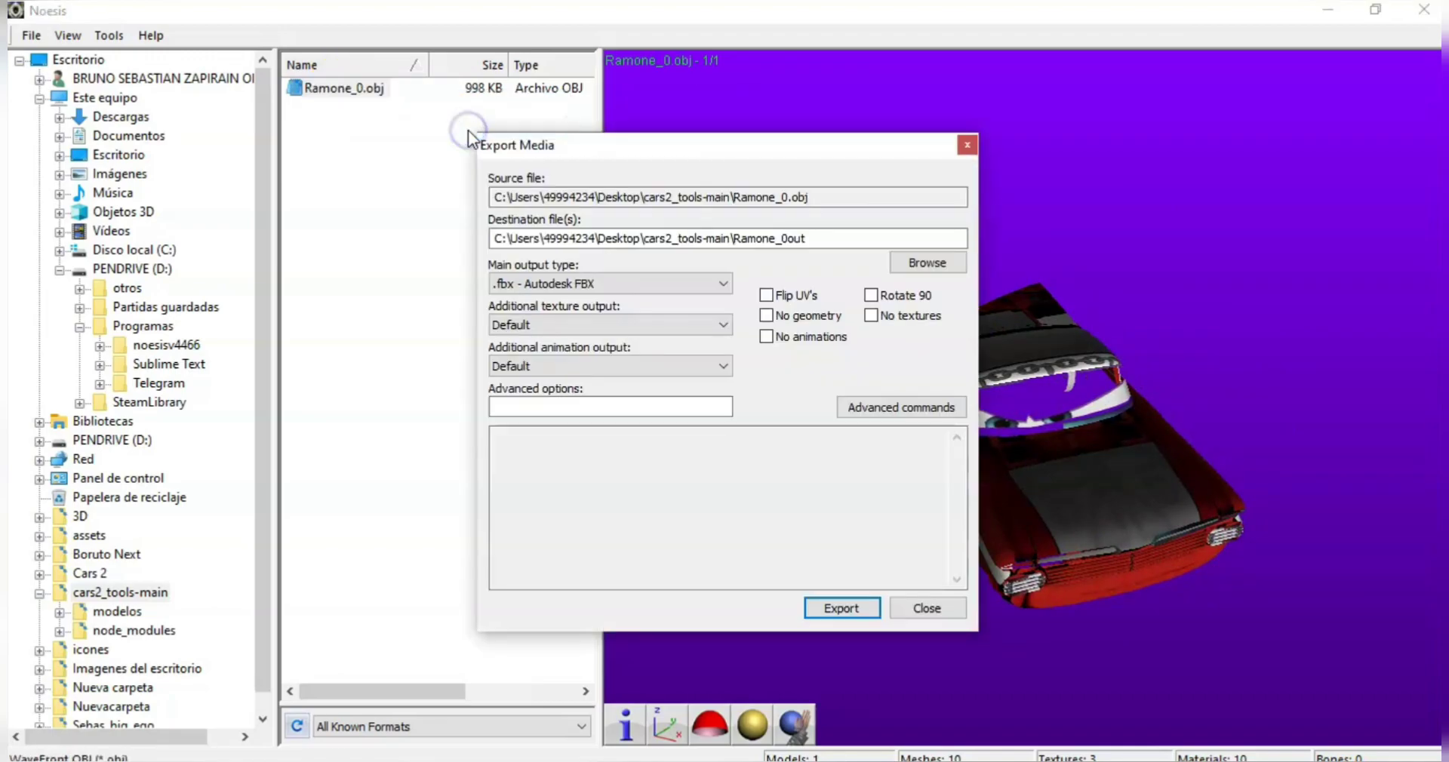
{"action": "left_click_drag", "start_coordinate": [789, 238], "coordinate": [862, 238]}
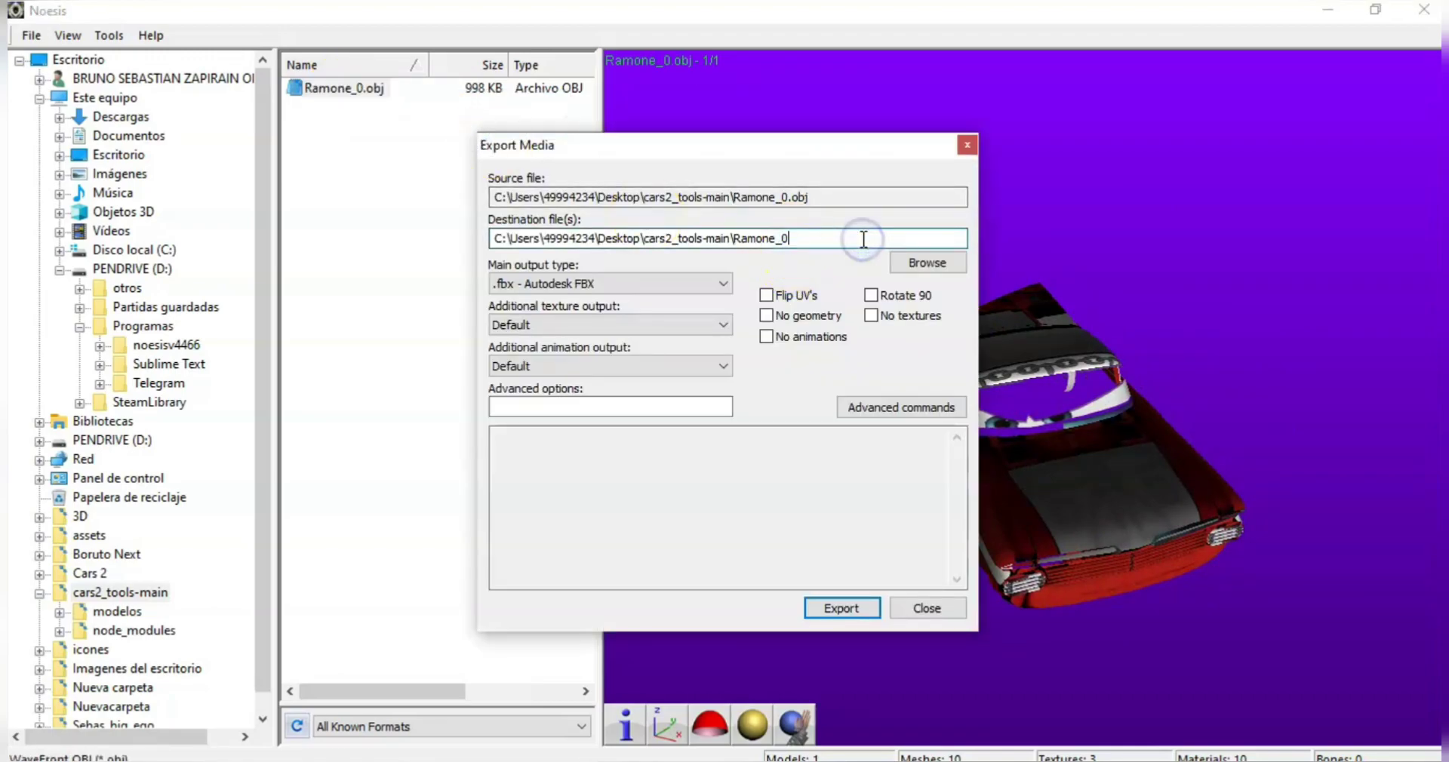
{"action": "left_click", "coordinate": [677, 285]}
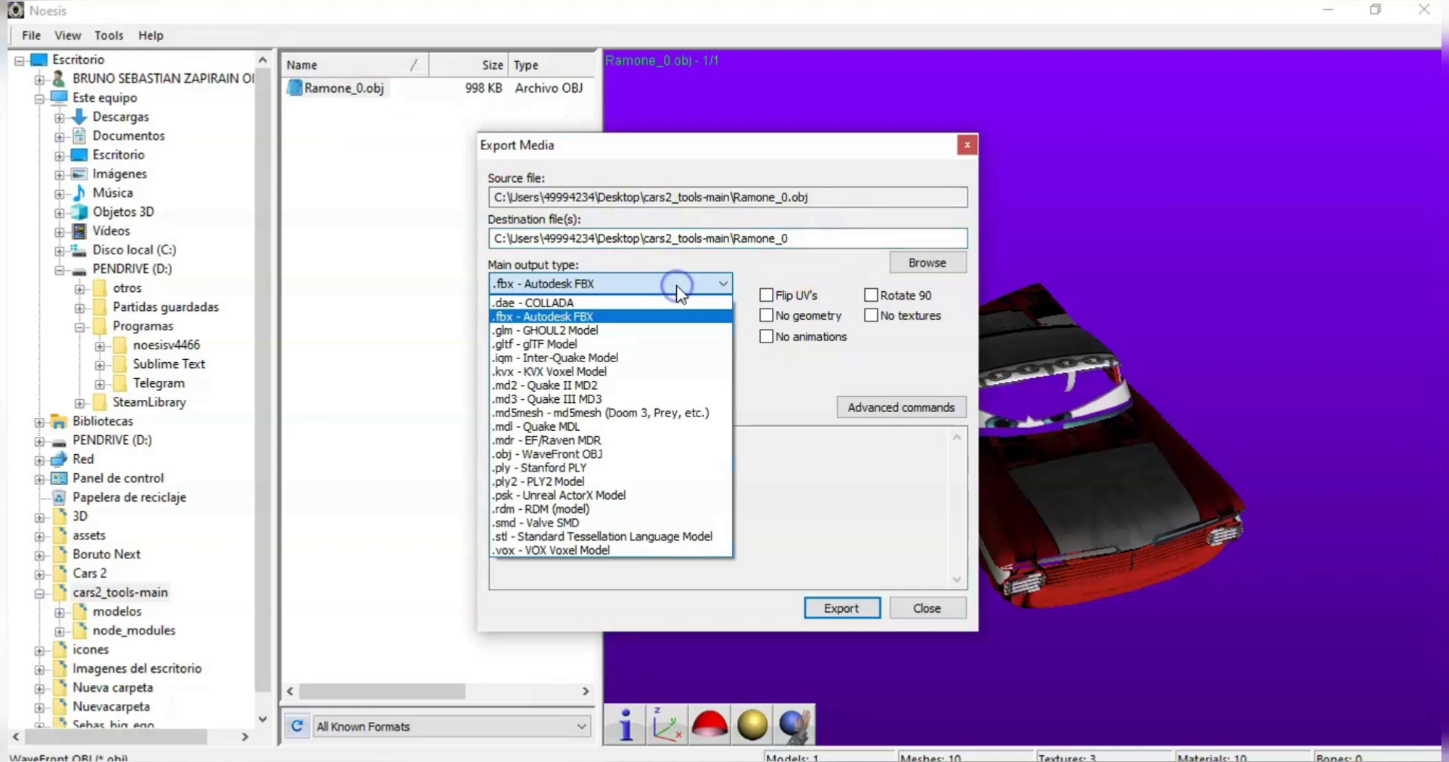
{"action": "left_click", "coordinate": [548, 456]}
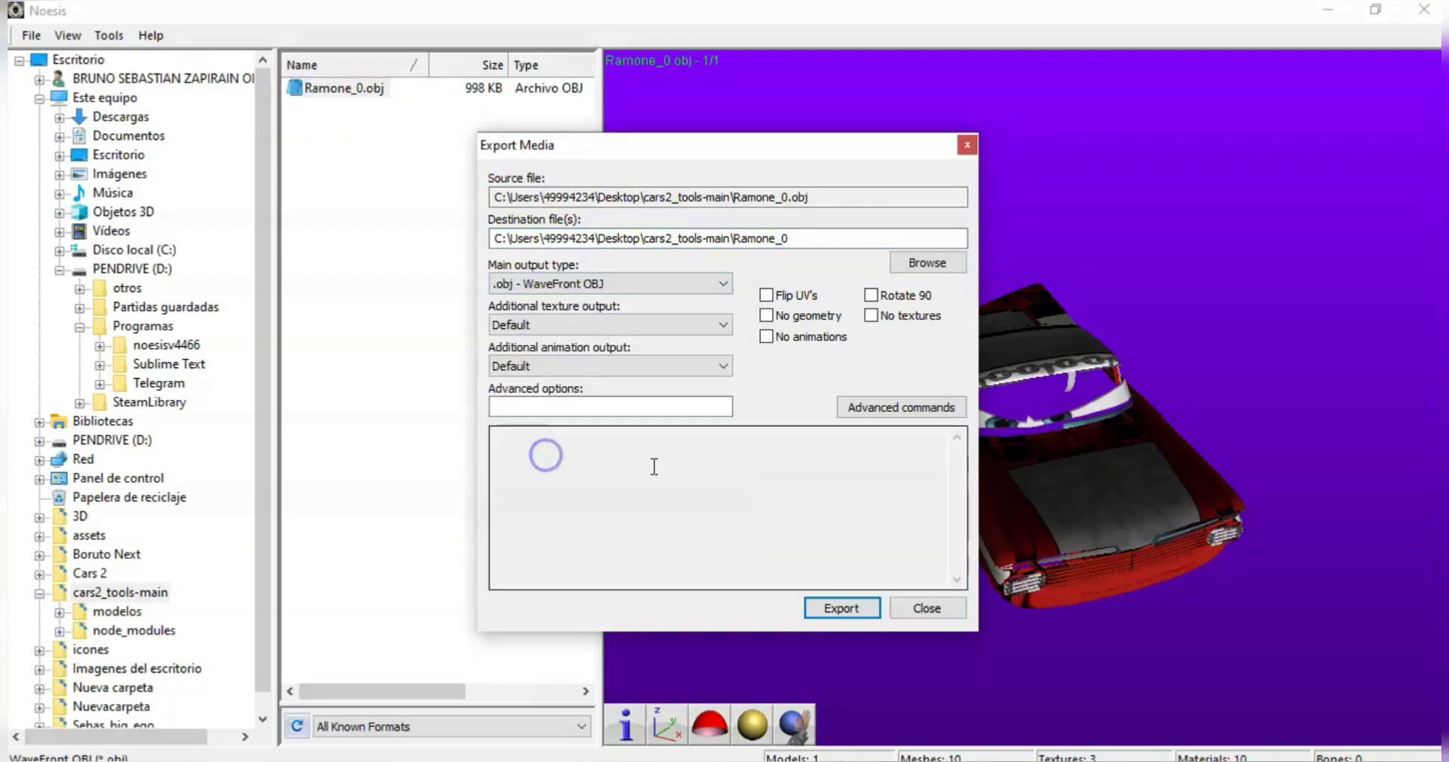
{"action": "left_click", "coordinate": [836, 609]}
{"action": "left_click", "coordinate": [757, 427]}
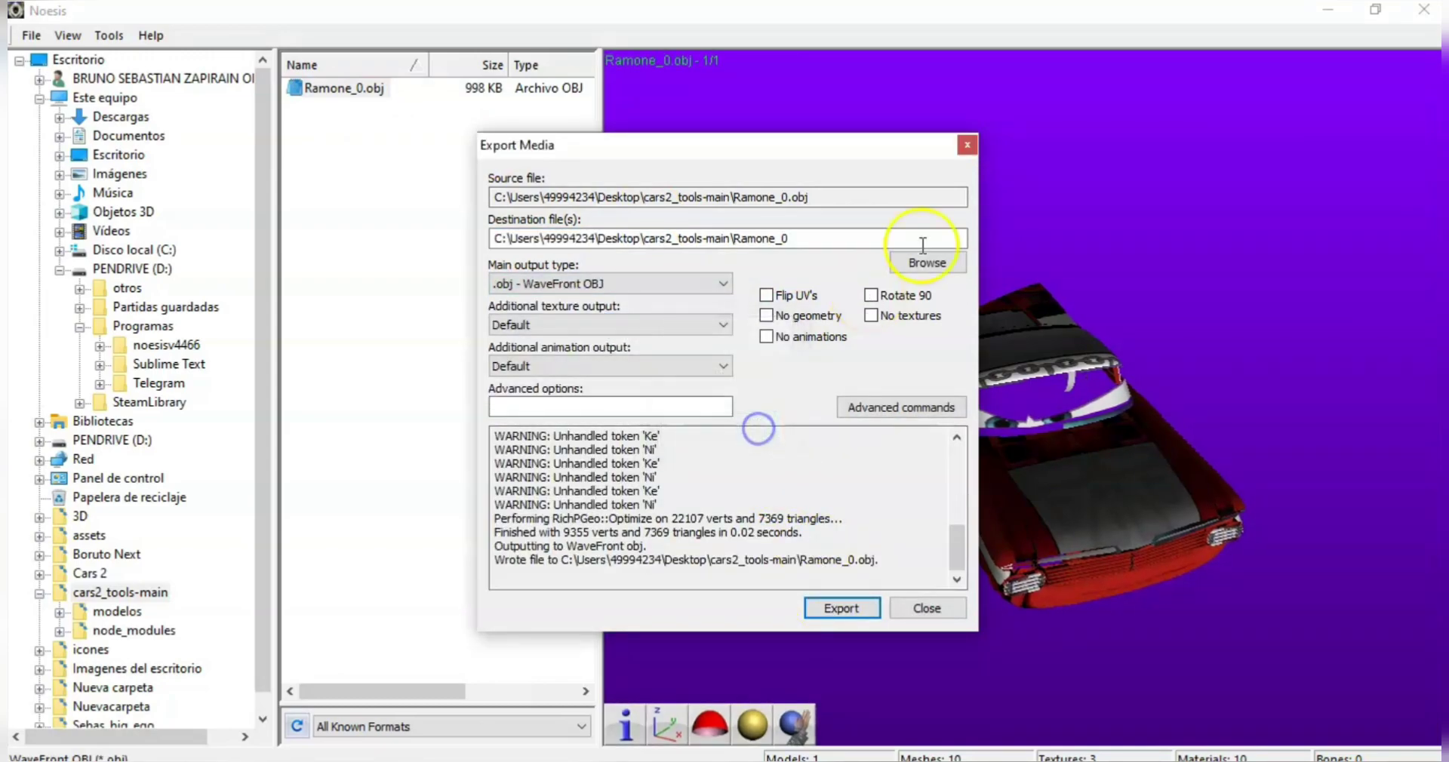
{"action": "left_click", "coordinate": [967, 145]}
{"action": "left_click", "coordinate": [1408, 14]}
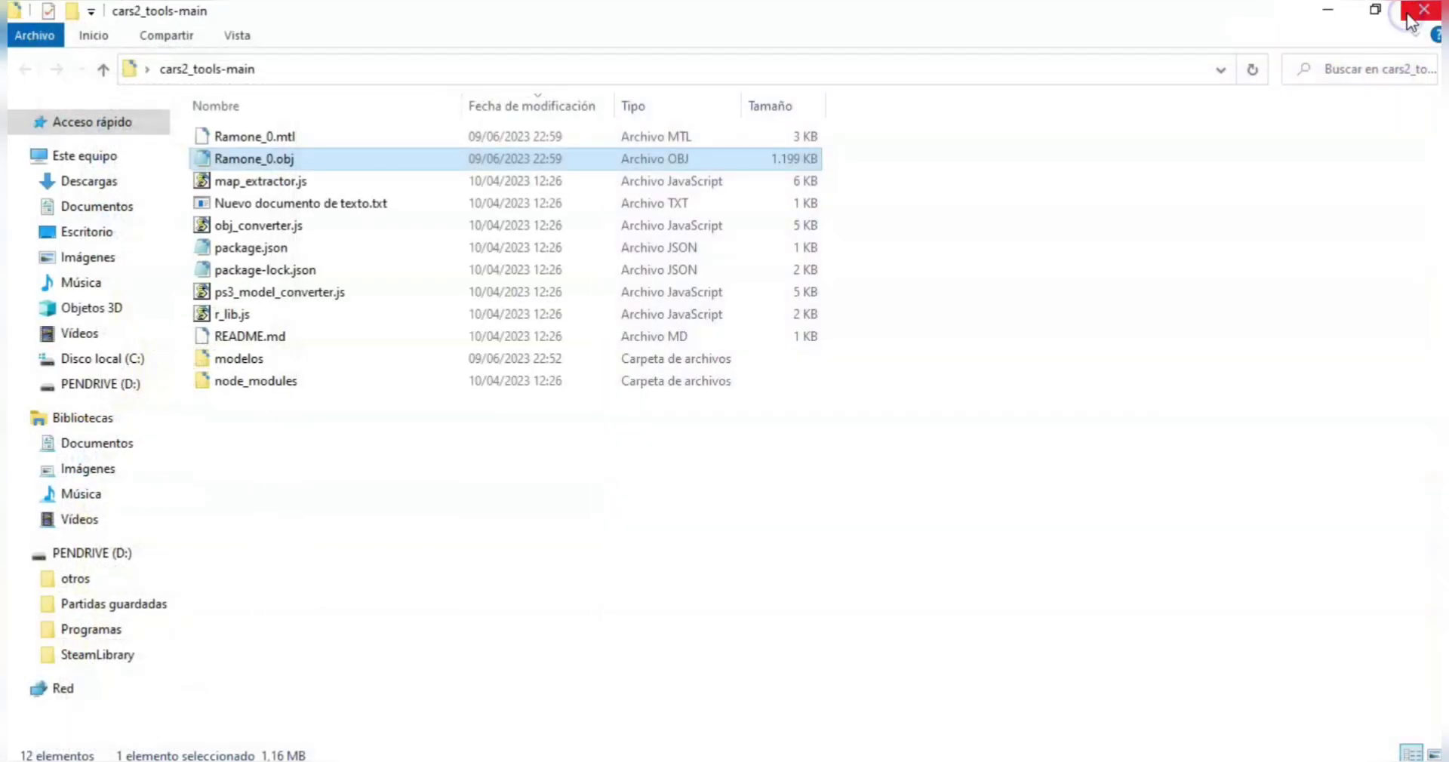
Step: Open Ramone_0.obj in Notepad and replace all 'g' with 'o'
{"action": "right_click", "coordinate": [299, 159]}
{"action": "mouse_move", "coordinate": [571, 327]}
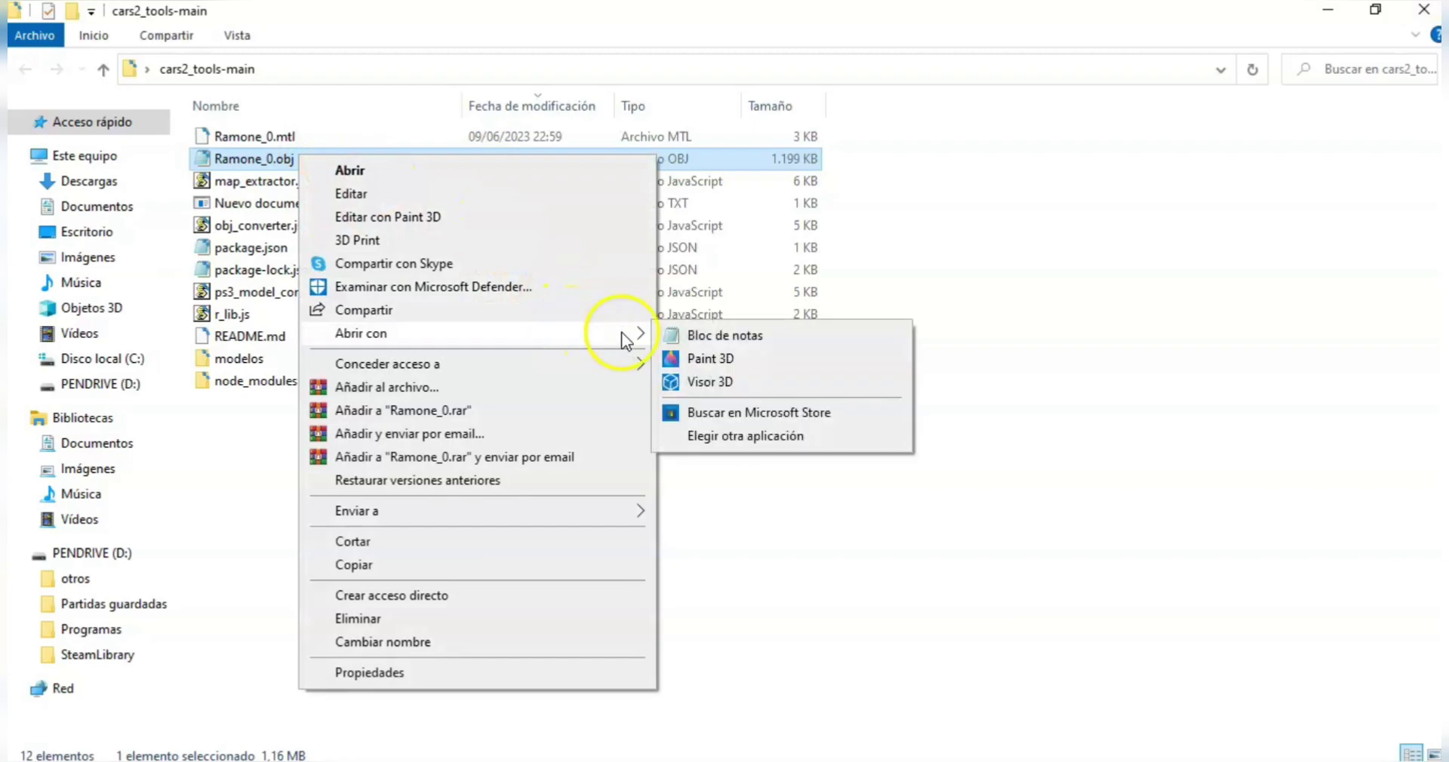
{"action": "left_click", "coordinate": [691, 337]}
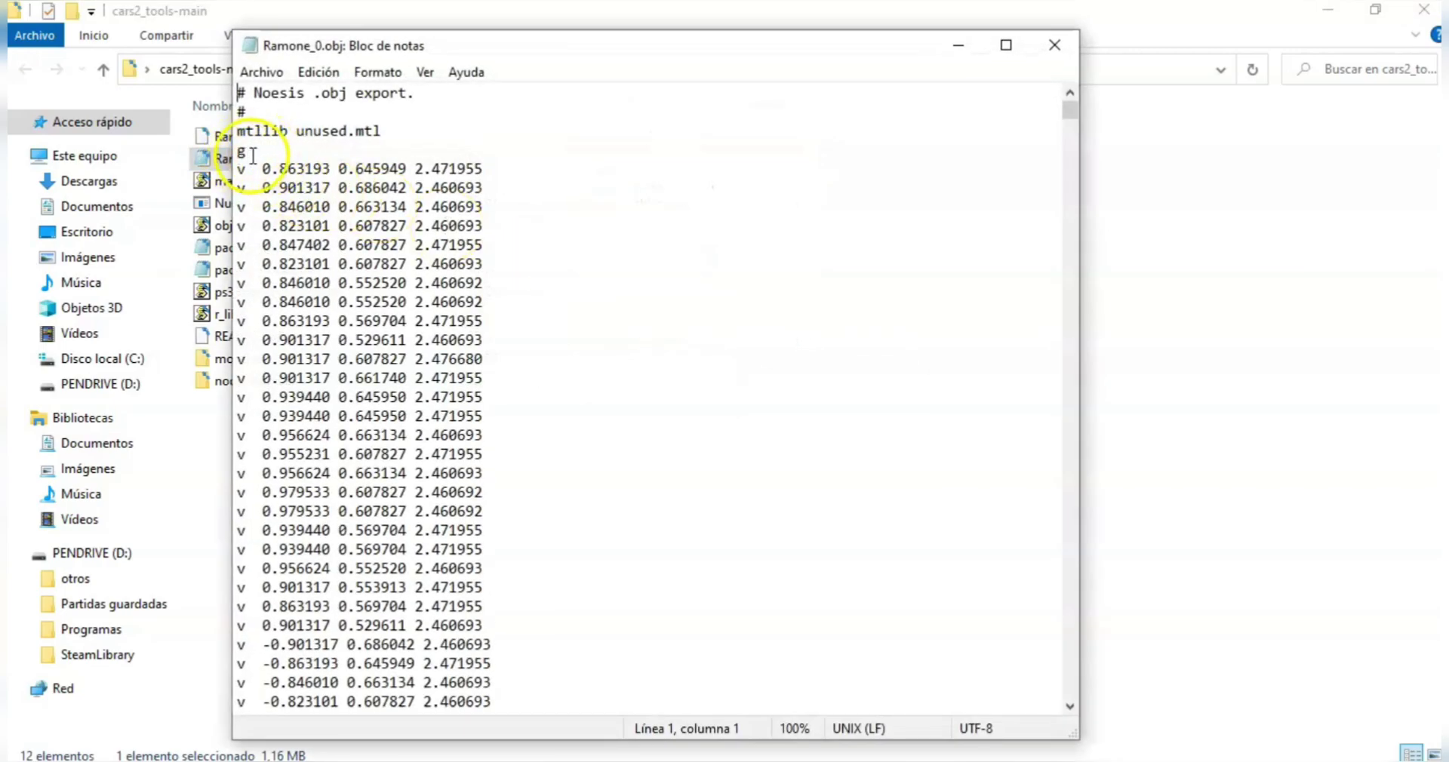
{"action": "left_click", "coordinate": [319, 71]}
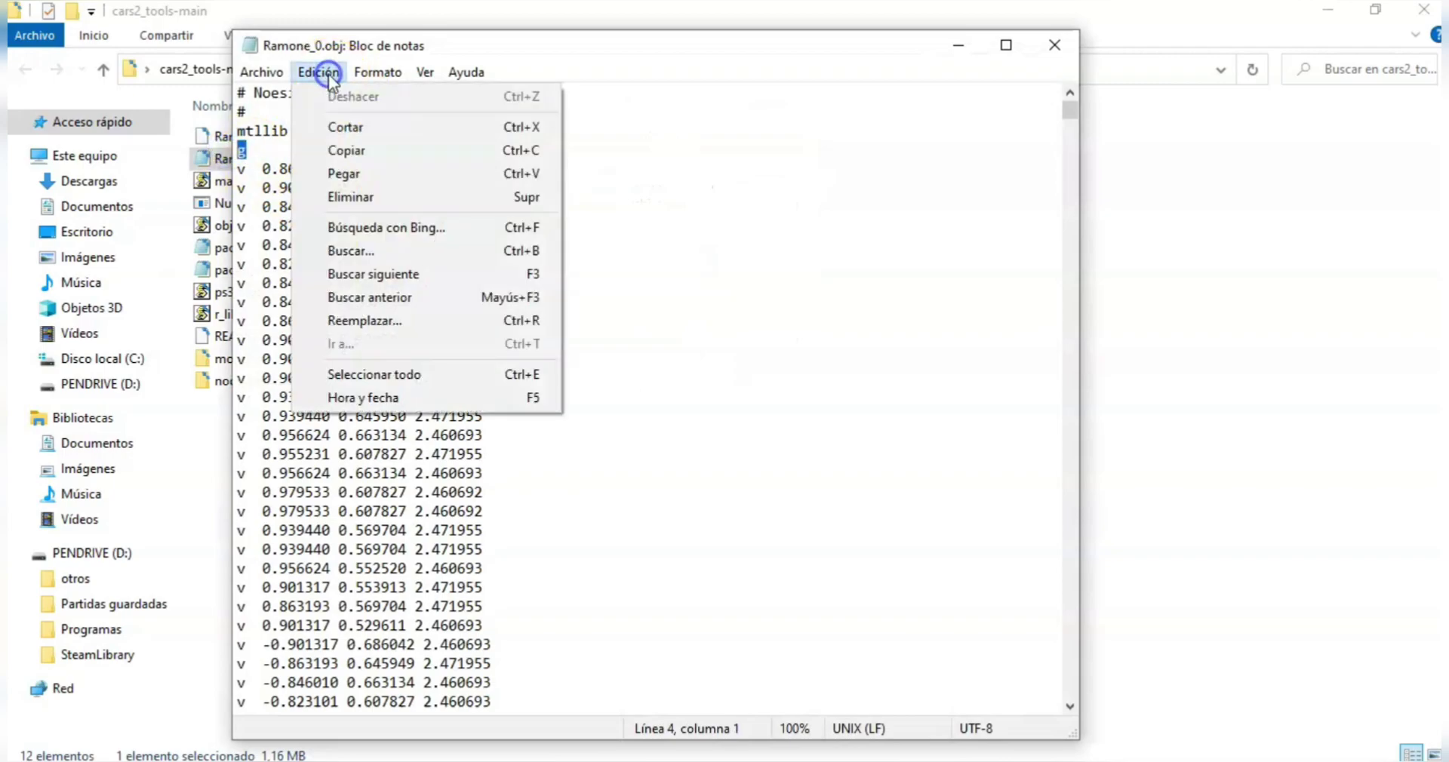
{"action": "left_click", "coordinate": [406, 317]}
{"action": "left_click_drag", "start_coordinate": [453, 240], "coordinate": [387, 240]}
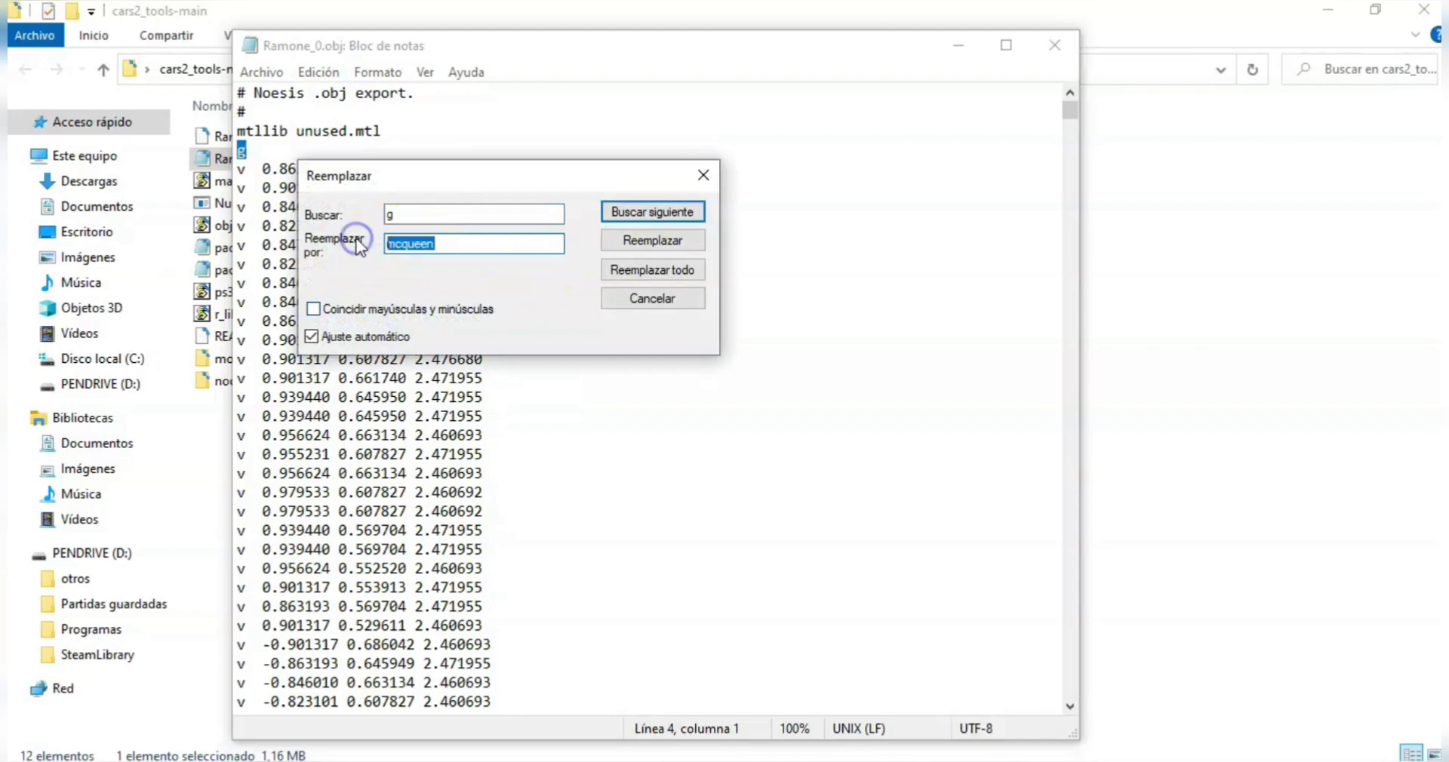
{"action": "left_click", "coordinate": [654, 271]}
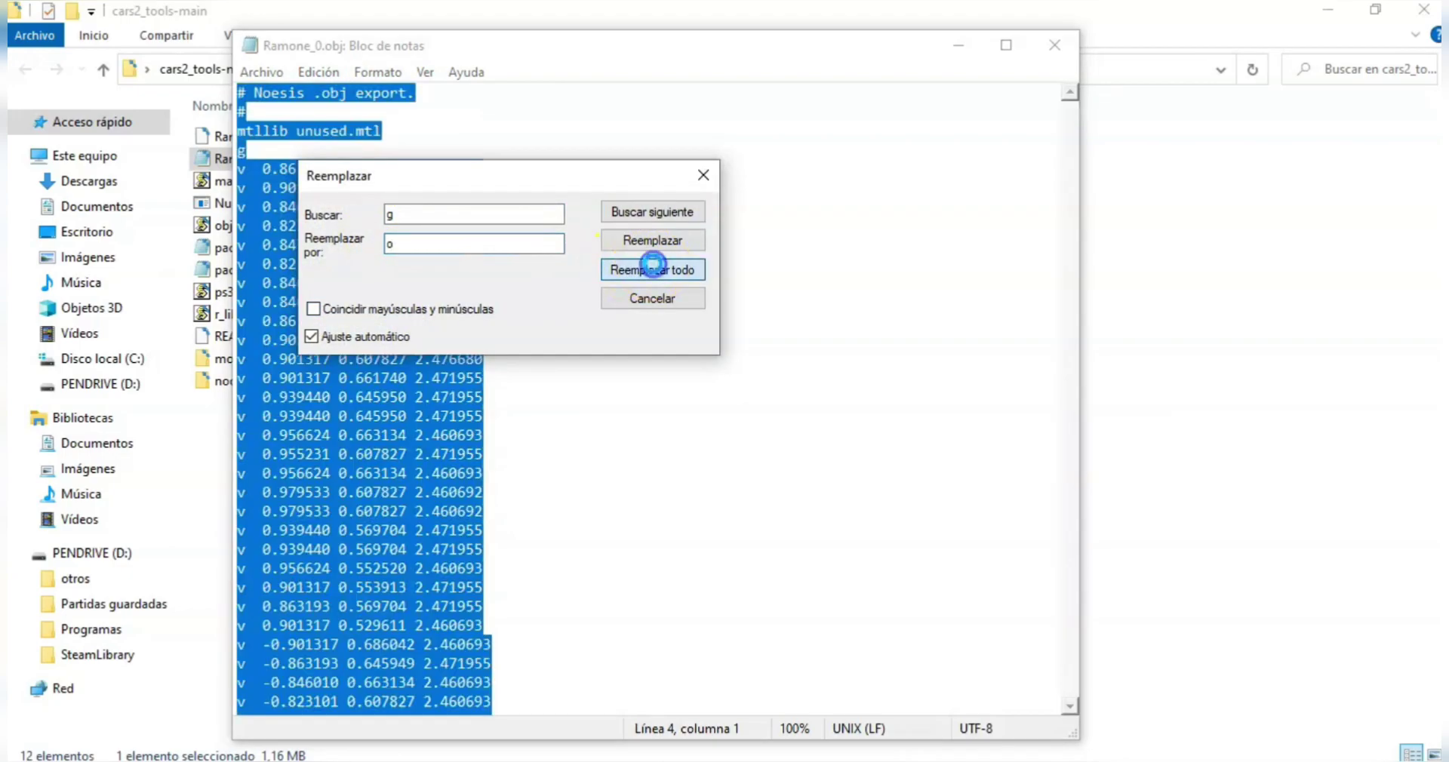
{"action": "left_click", "coordinate": [703, 176]}
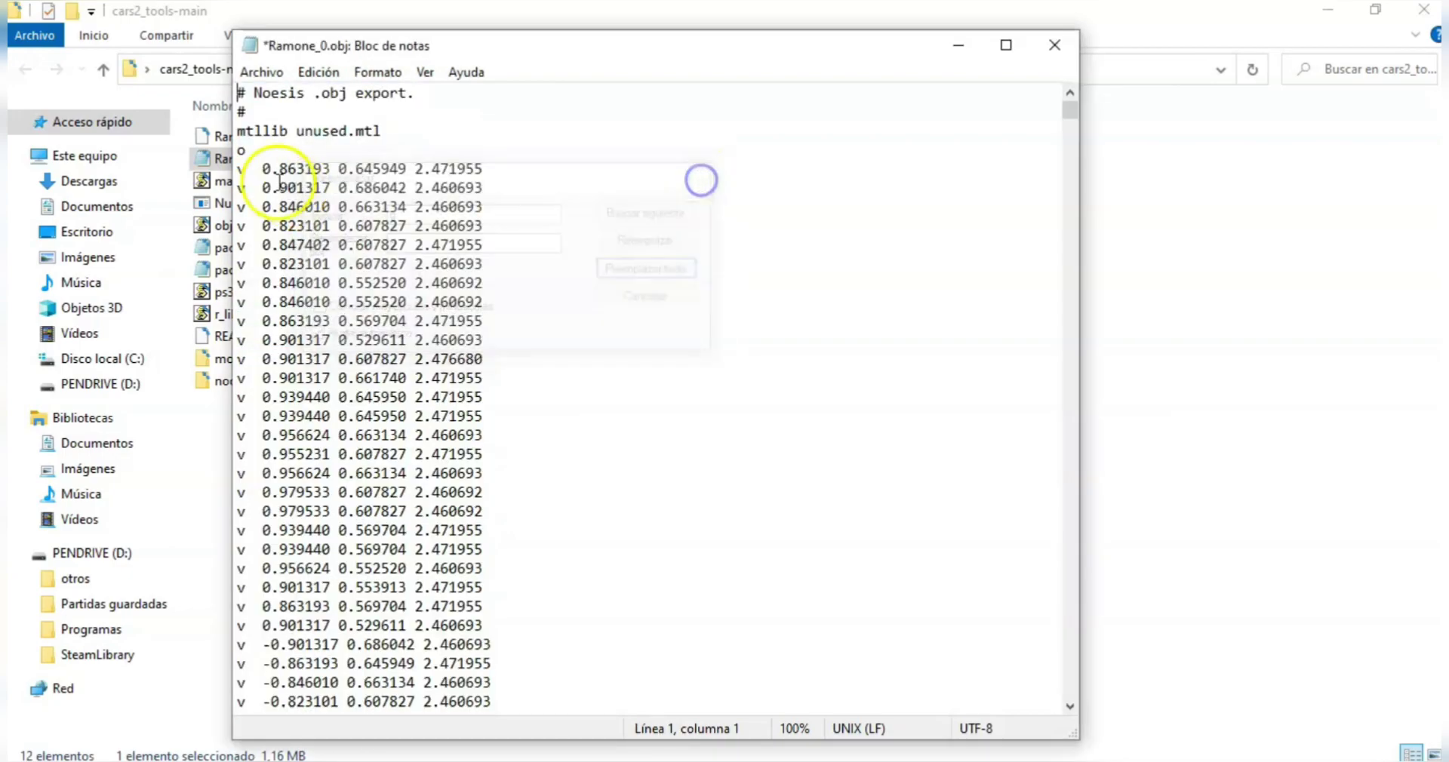
Step: Save Ramone_0.obj and close Notepad
{"action": "left_click", "coordinate": [261, 72]}
{"action": "left_click", "coordinate": [334, 167]}
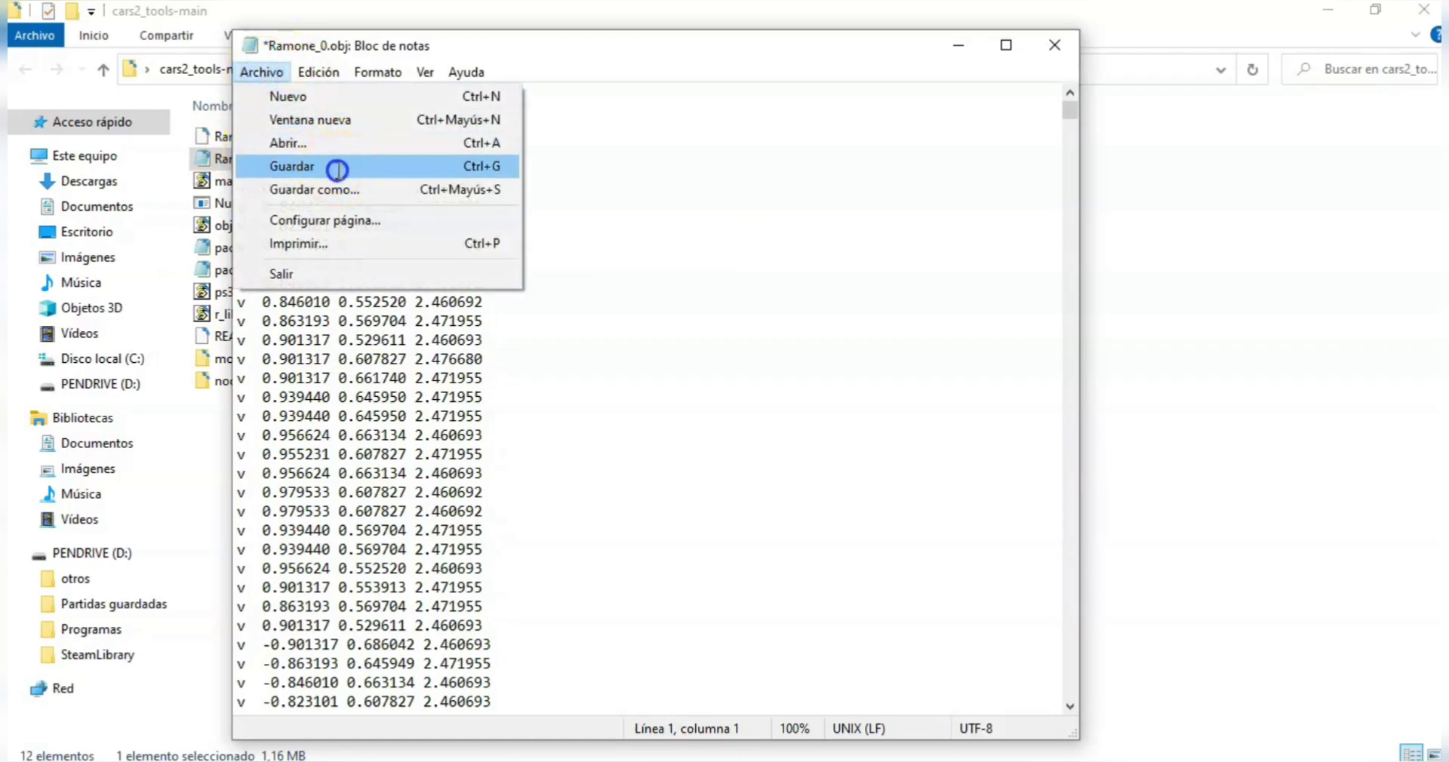
{"action": "left_click", "coordinate": [1061, 51]}
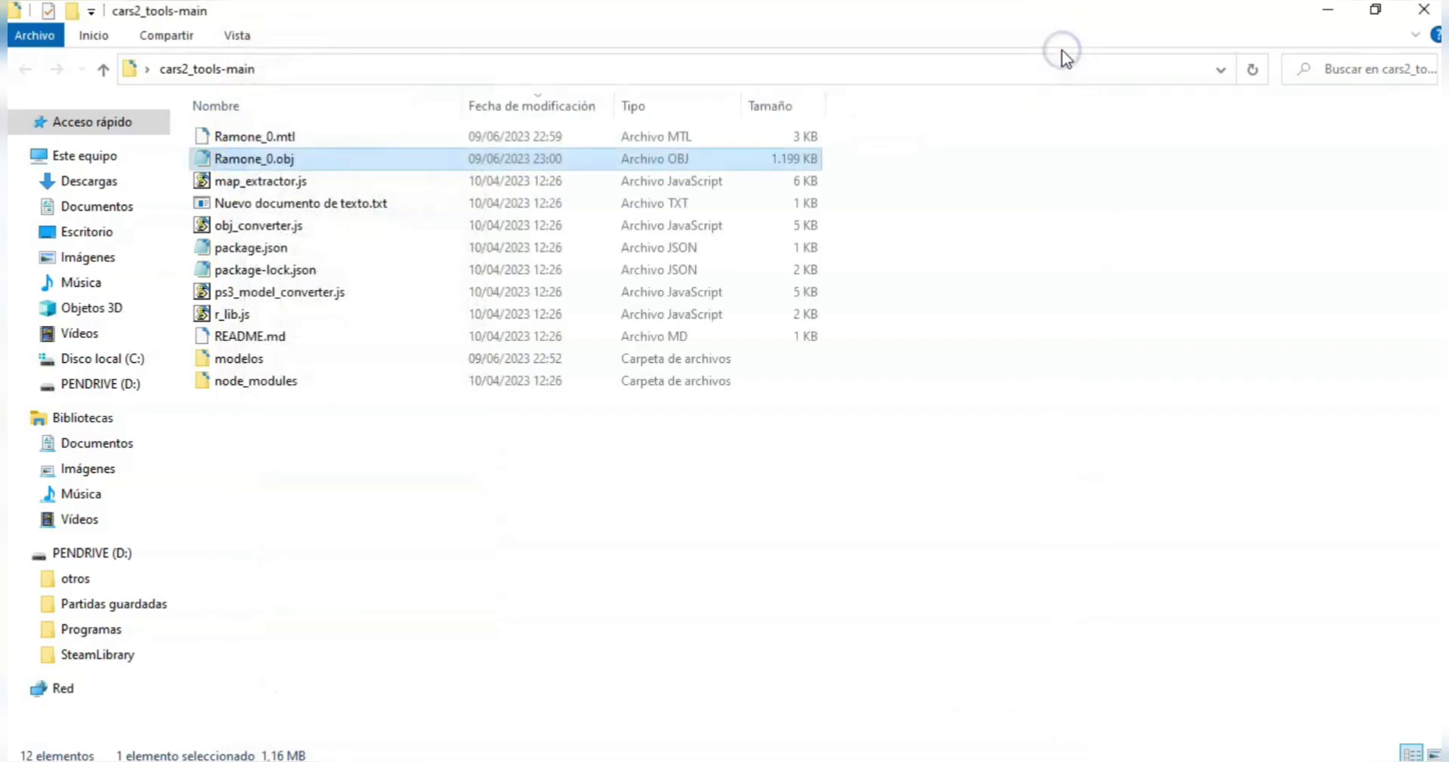
Step: Open cmd in cars2_tools-main and run 'node obj_converter.js Ramone_0.obj'
{"action": "left_click", "coordinate": [550, 68]}
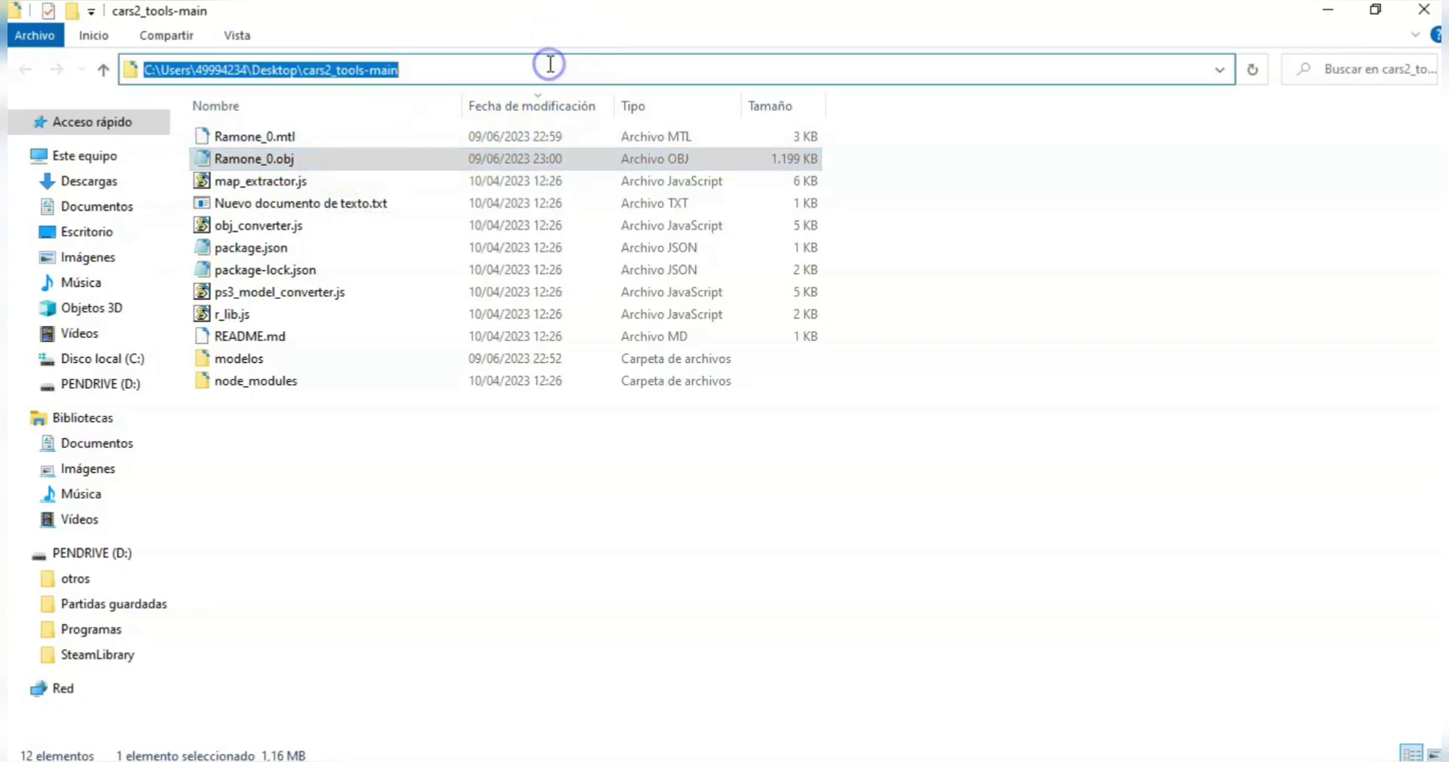
{"action": "type", "text": "cmd"}
{"action": "key", "text": "Return"}
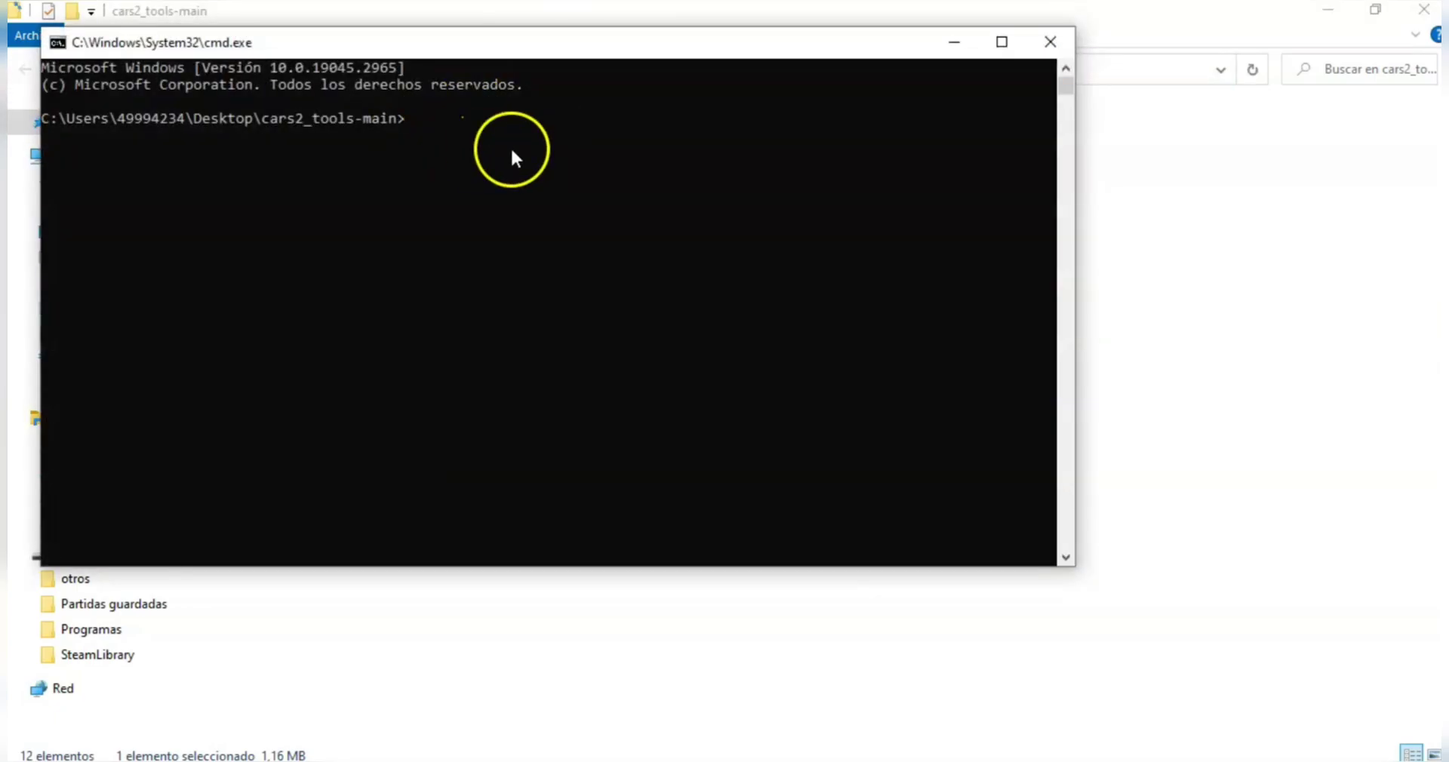
{"action": "left_click", "coordinate": [453, 124]}
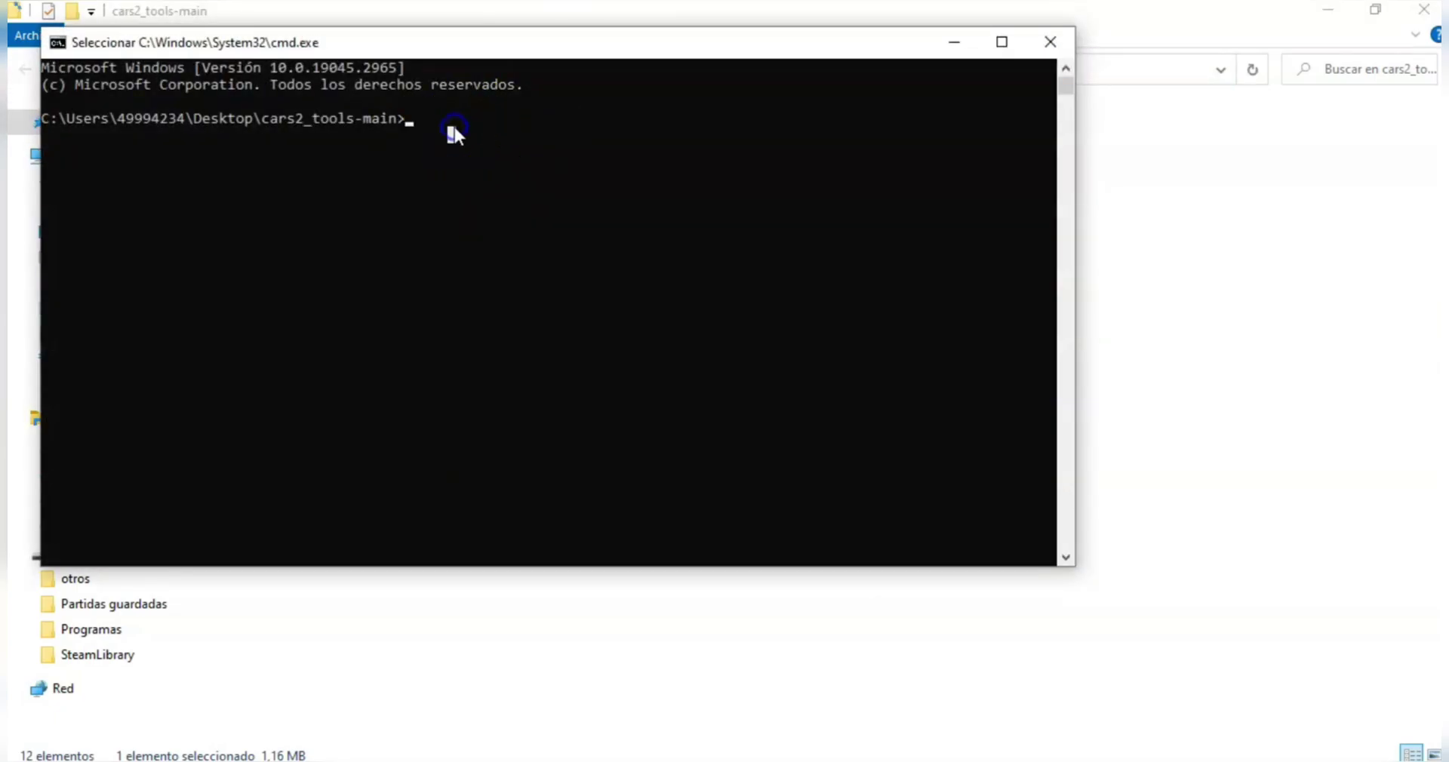
{"action": "right_click", "coordinate": [453, 124]}
{"action": "key", "text": "Return"}
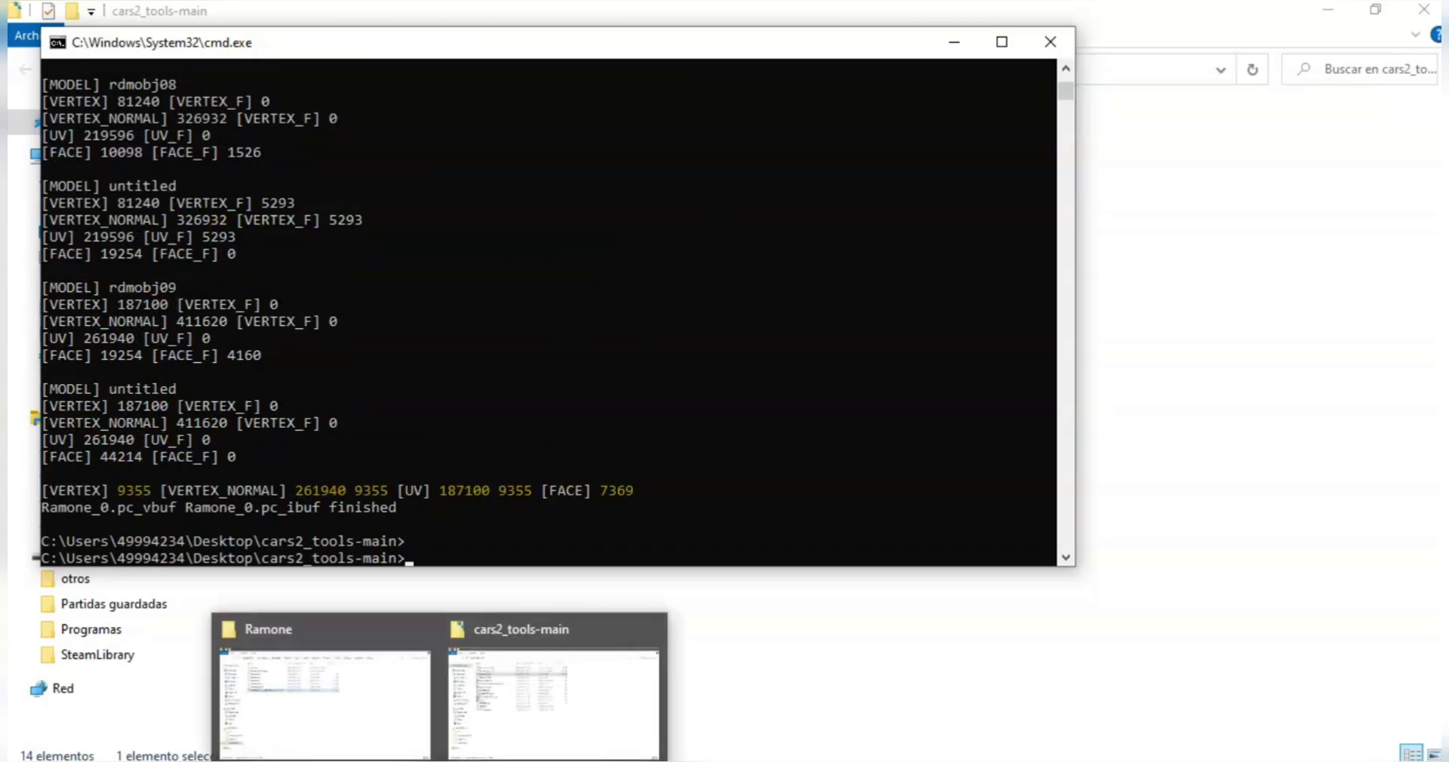
Step: Open the Ramone character XML in Notepad and arrange both folder windows side by side
{"action": "left_click", "coordinate": [382, 711]}
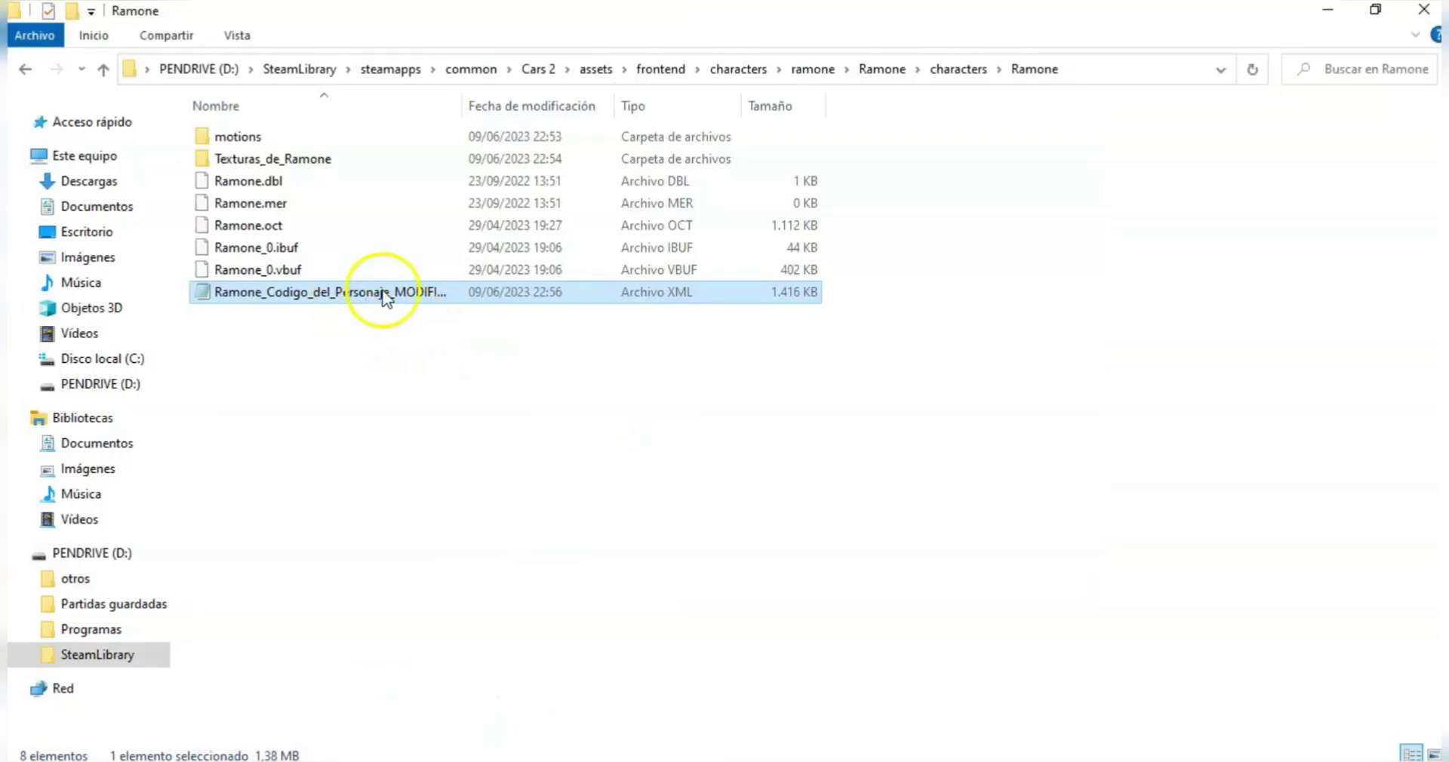
{"action": "double_click", "coordinate": [354, 292]}
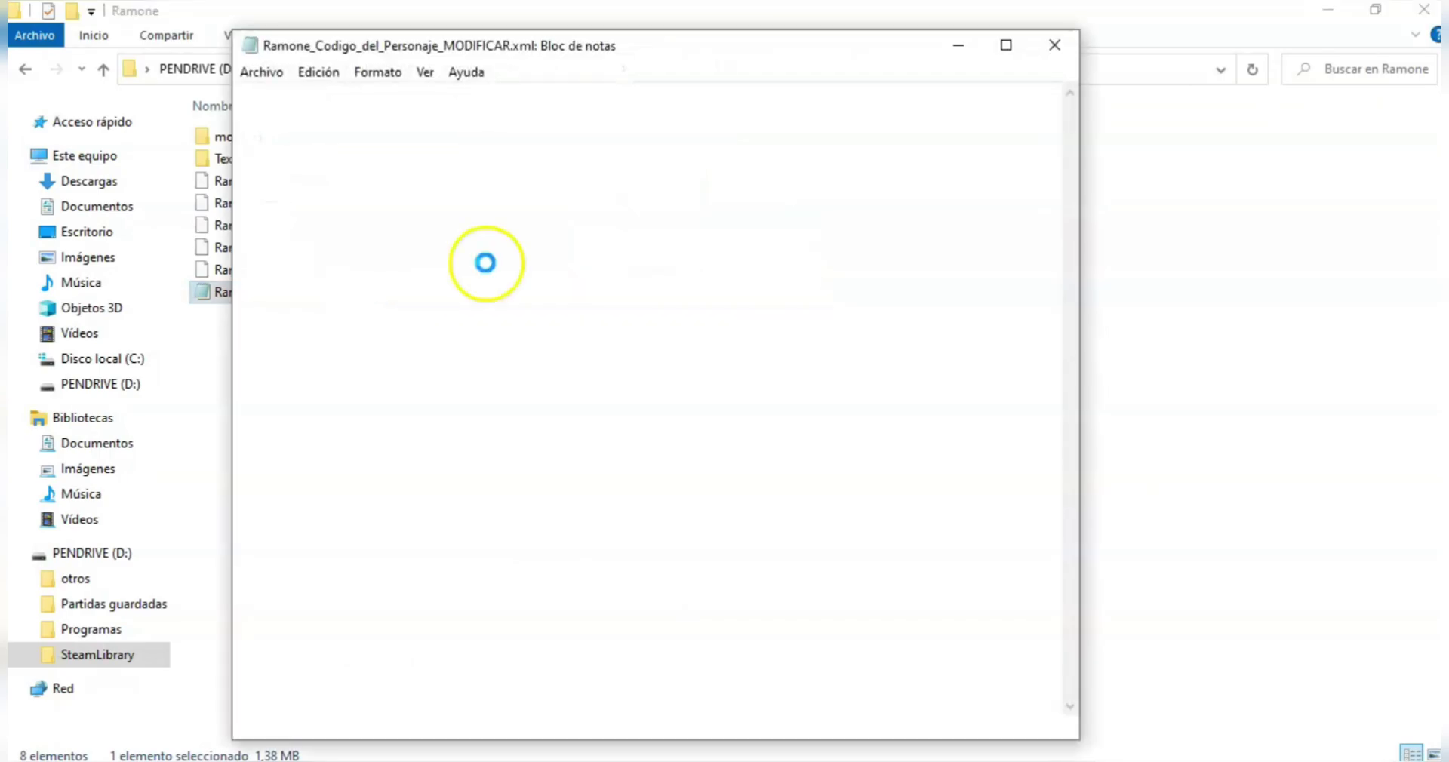
{"action": "left_click_drag", "start_coordinate": [550, 47], "coordinate": [893, 54]}
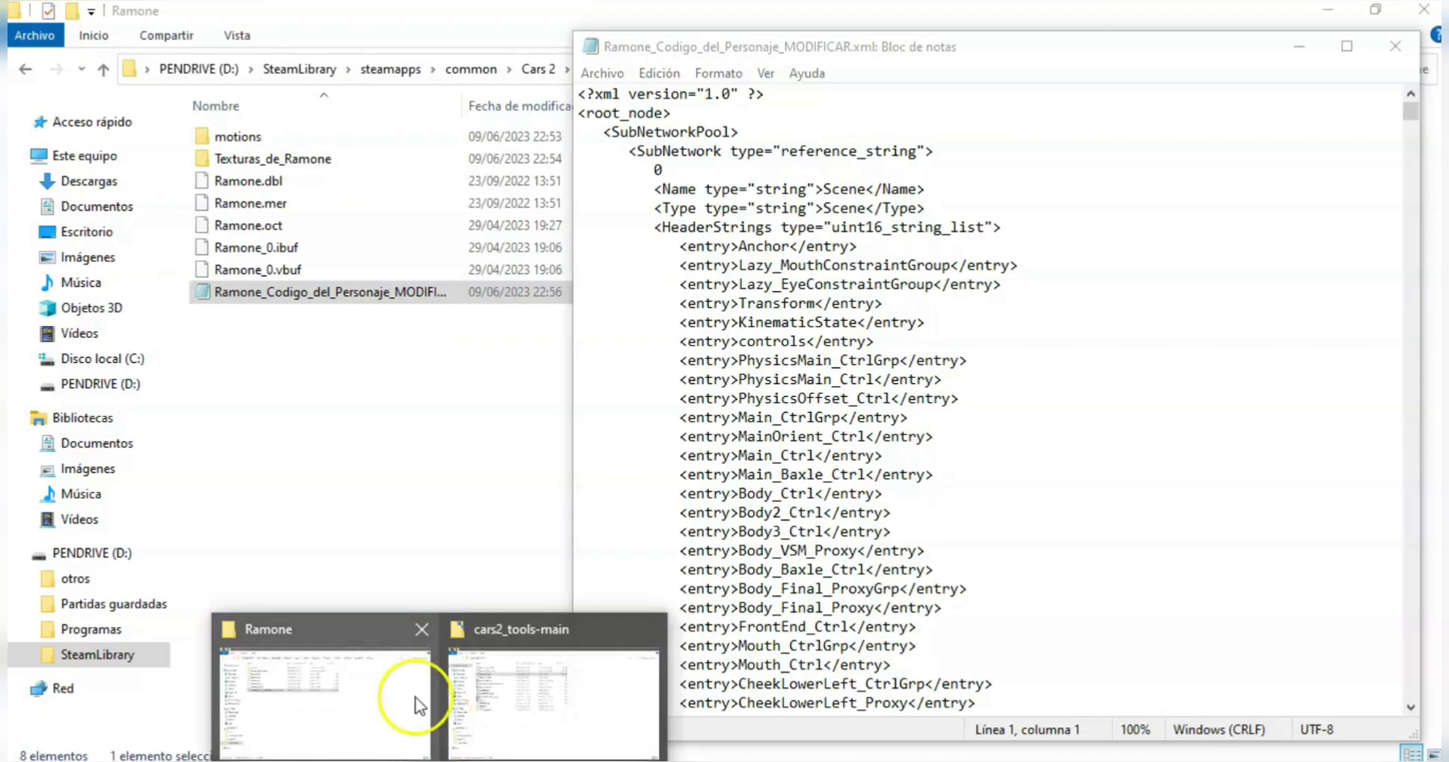
{"action": "left_click", "coordinate": [396, 698]}
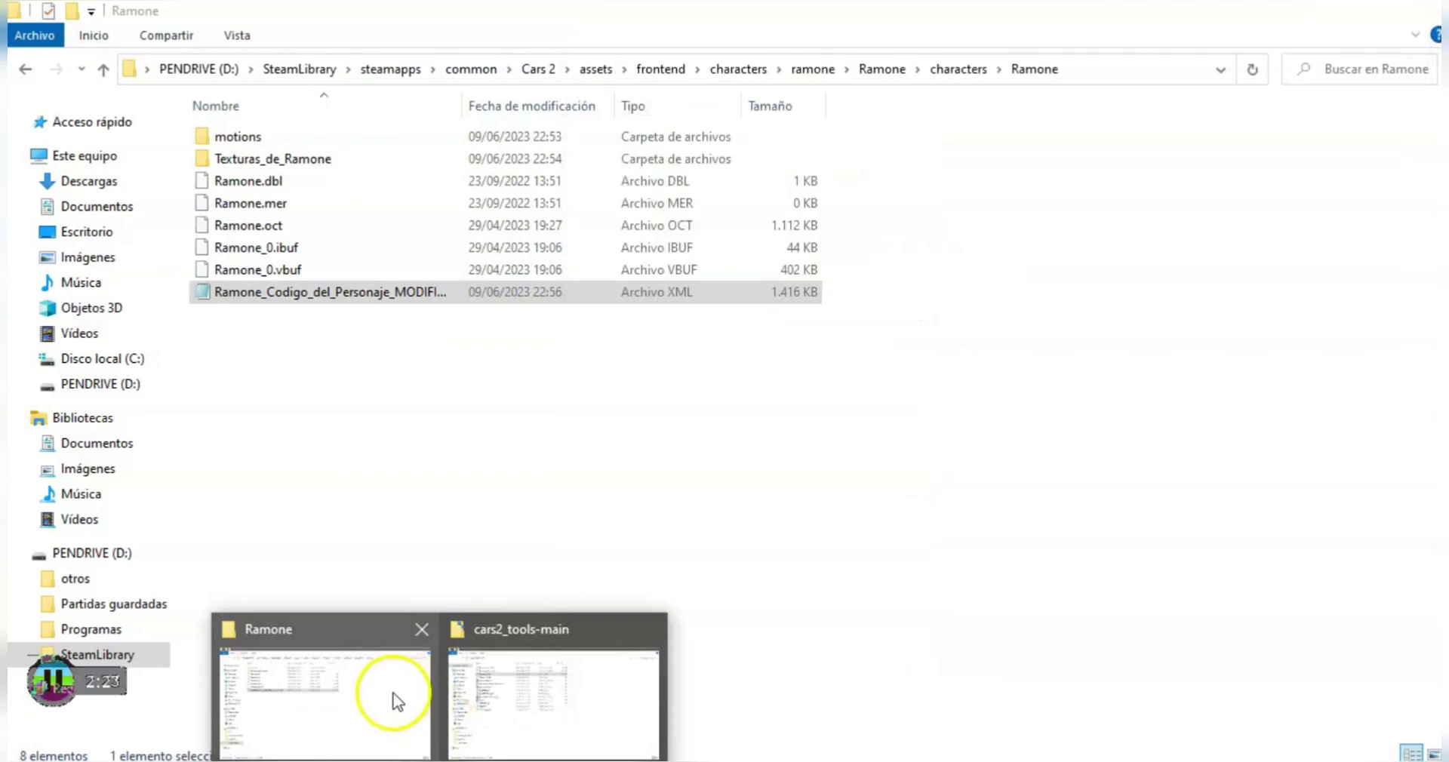
{"action": "left_click", "coordinate": [516, 700]}
{"action": "left_click", "coordinate": [1374, 13]}
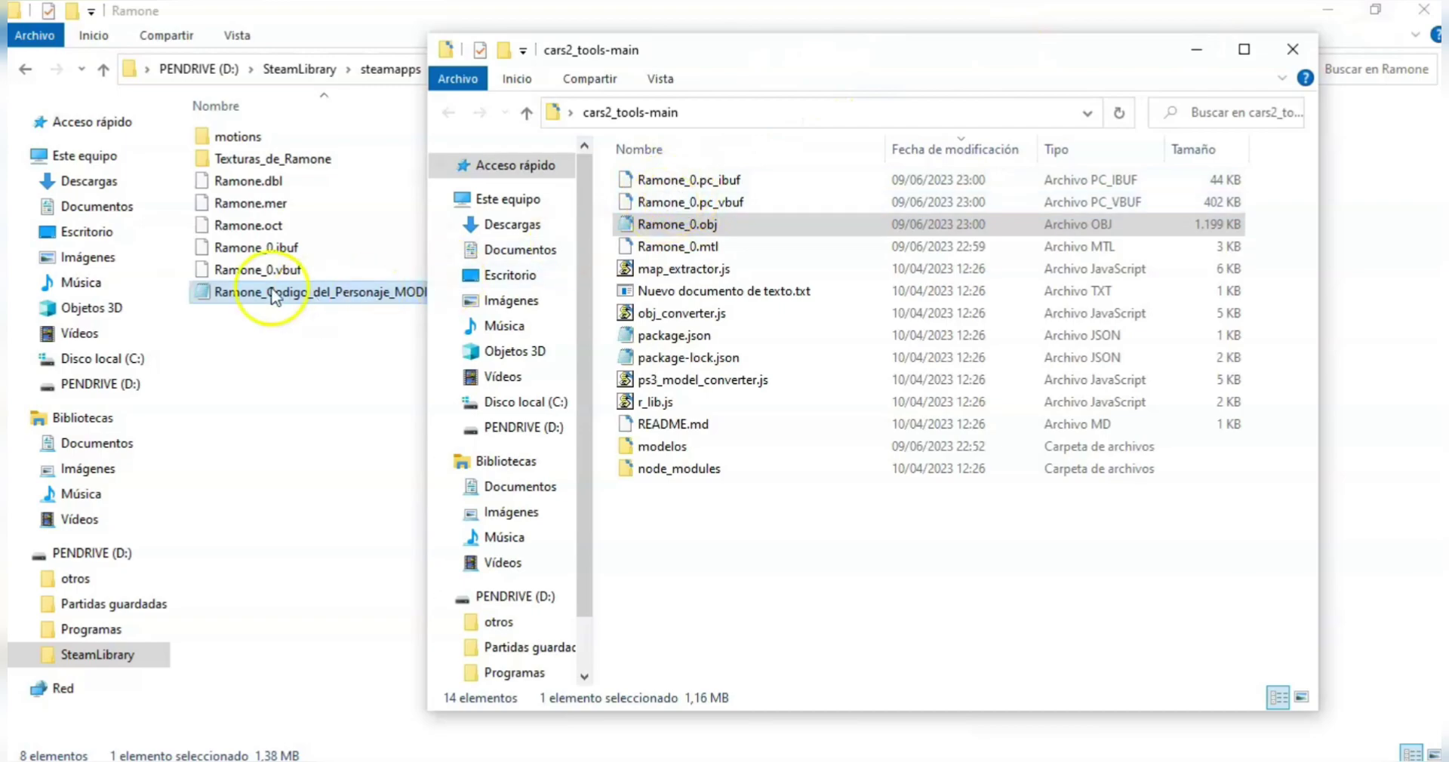
Step: Delete the old Ramone_0.ibuf and Ramone_0.vbuf from the Ramone folder
{"action": "left_click", "coordinate": [190, 247]}
{"action": "left_click", "coordinate": [276, 271], "text": "shift"}
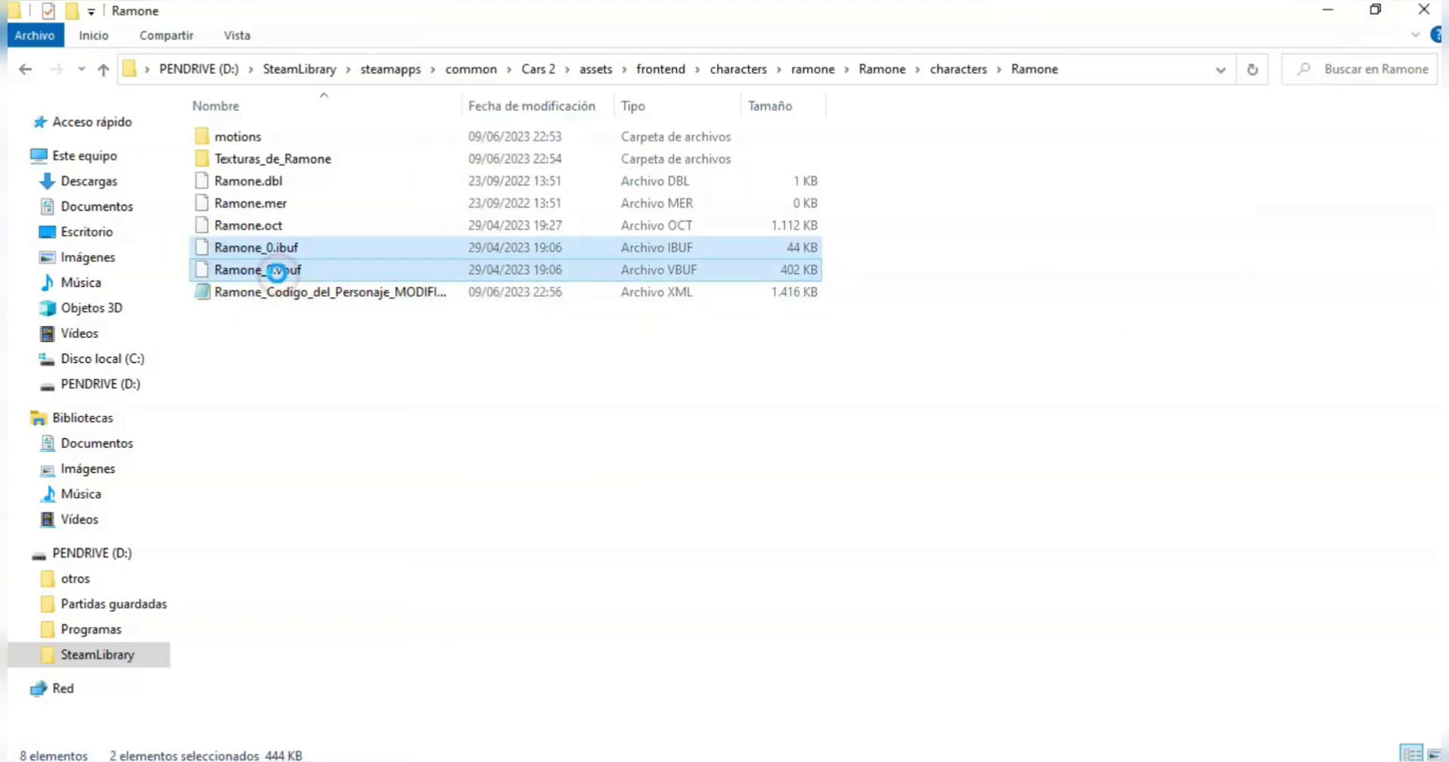
{"action": "right_click", "coordinate": [276, 271]}
{"action": "left_click", "coordinate": [394, 549]}
{"action": "left_click", "coordinate": [815, 413]}
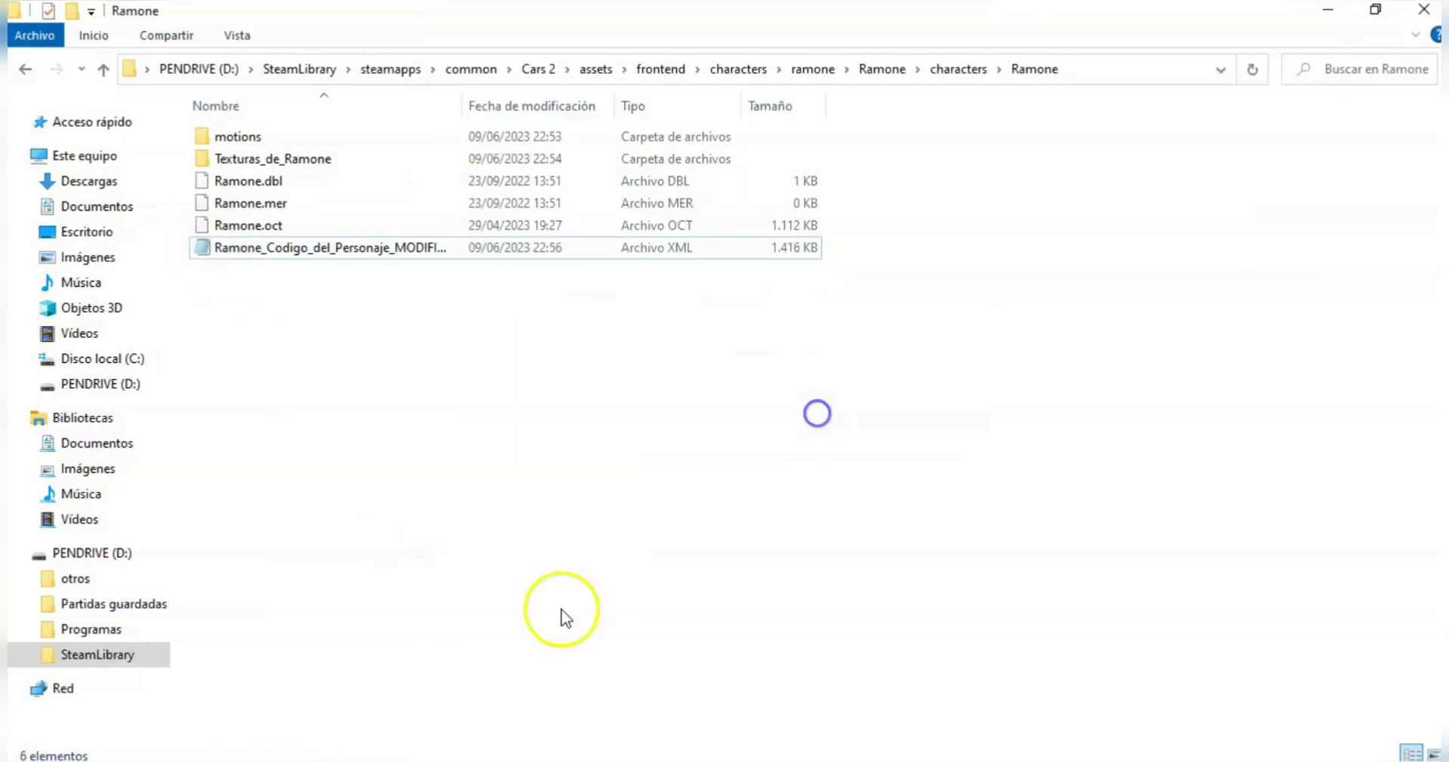
Step: Rename Ramone_0.pc_ibuf to Ramone_0.ibuf and Ramone_0.pc_vbuf to Ramone_0.vbuf
{"action": "left_click", "coordinate": [491, 680]}
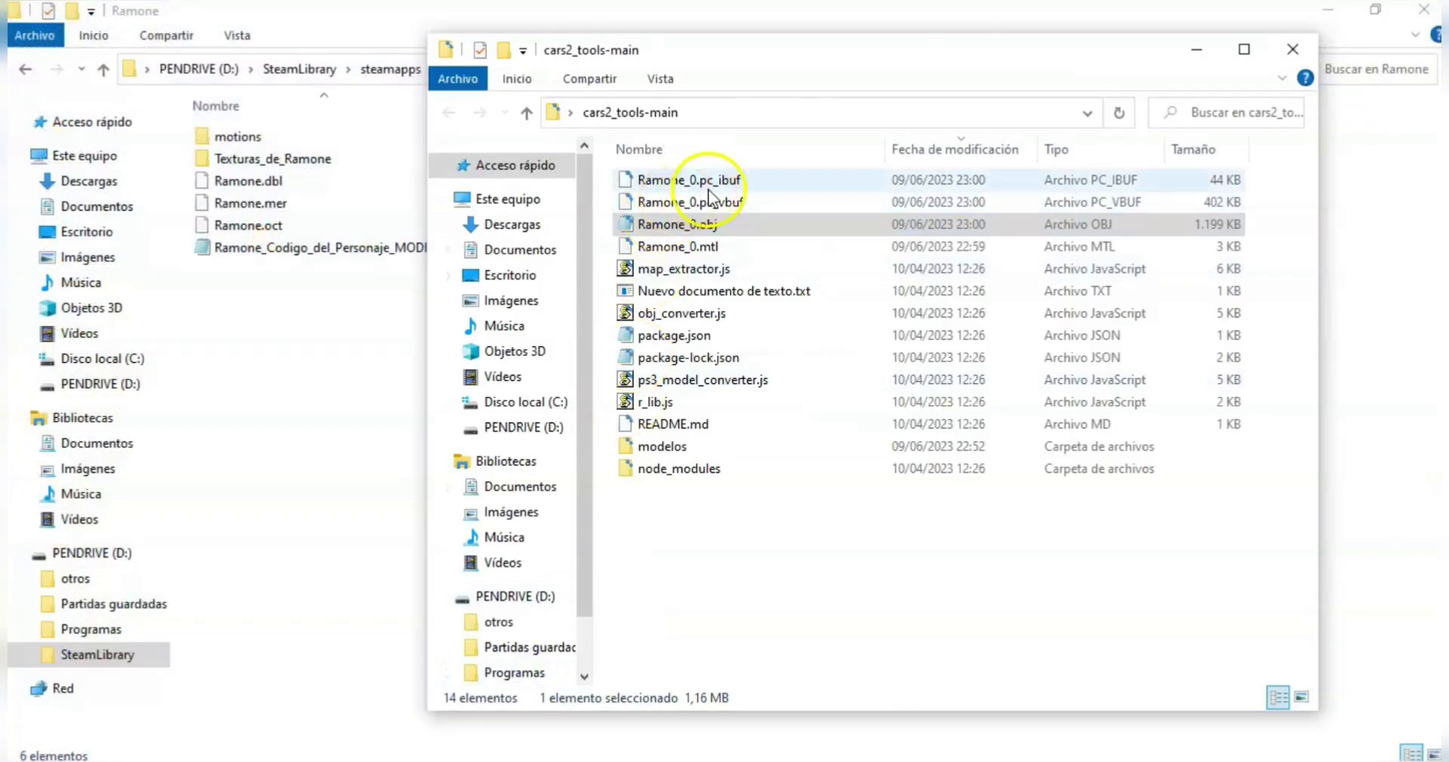
{"action": "left_click", "coordinate": [709, 185]}
{"action": "right_click", "coordinate": [713, 182]}
{"action": "left_click", "coordinate": [828, 583]}
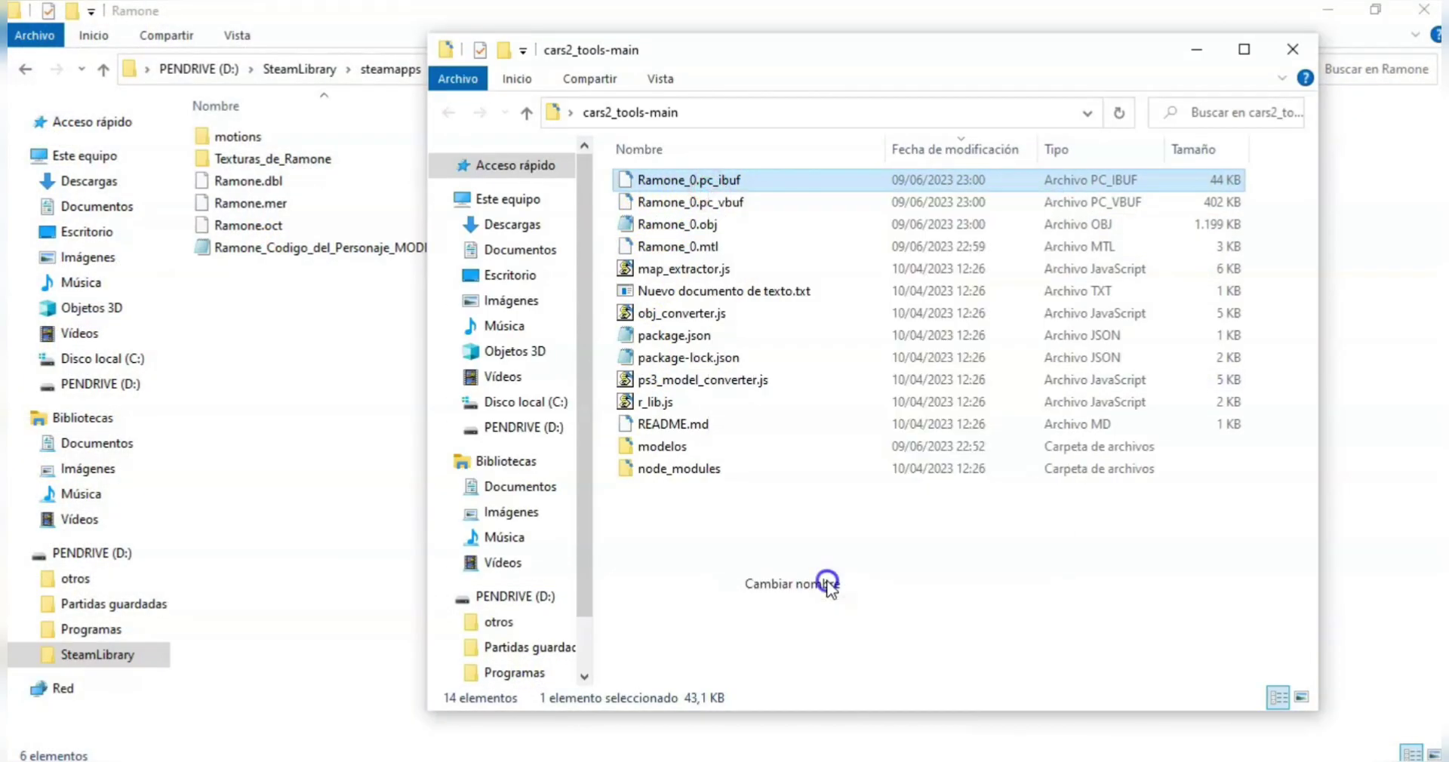
{"action": "left_click", "coordinate": [717, 180]}
{"action": "key", "text": "BackSpace"}
{"action": "key", "text": "BackSpace"}
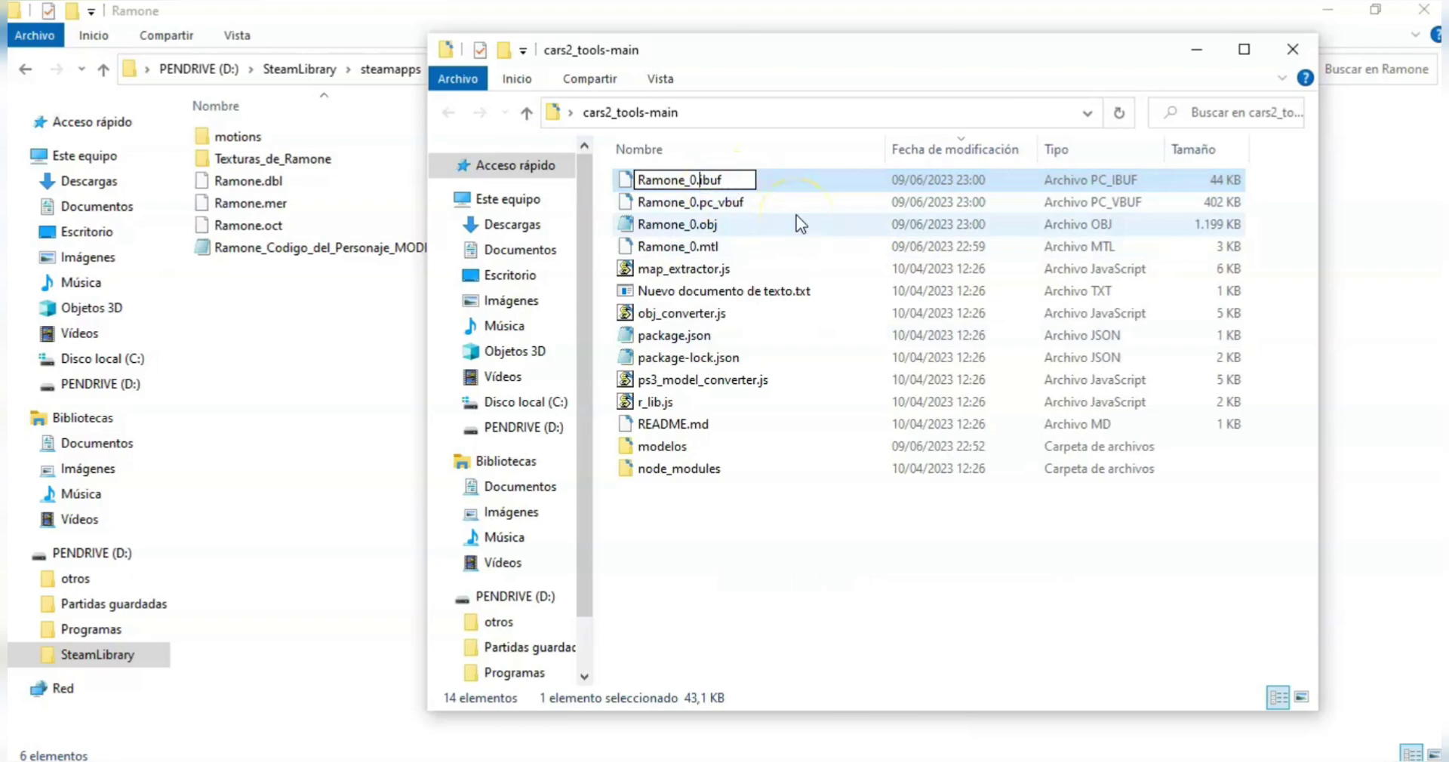
{"action": "key", "text": "Return"}
{"action": "key", "text": "Return"}
{"action": "left_click", "coordinate": [772, 204]}
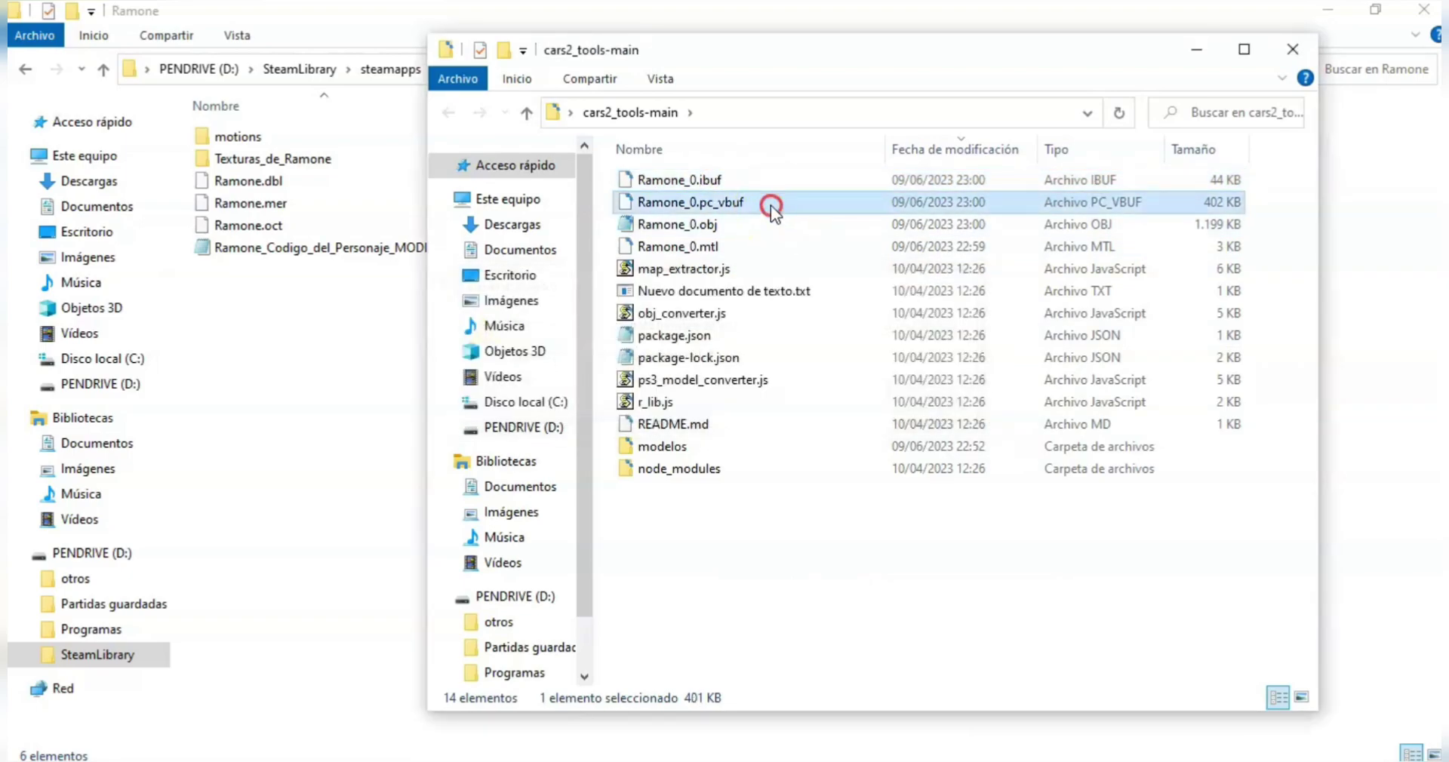
{"action": "right_click", "coordinate": [772, 206]}
{"action": "left_click", "coordinate": [861, 600]}
{"action": "left_click", "coordinate": [723, 200]}
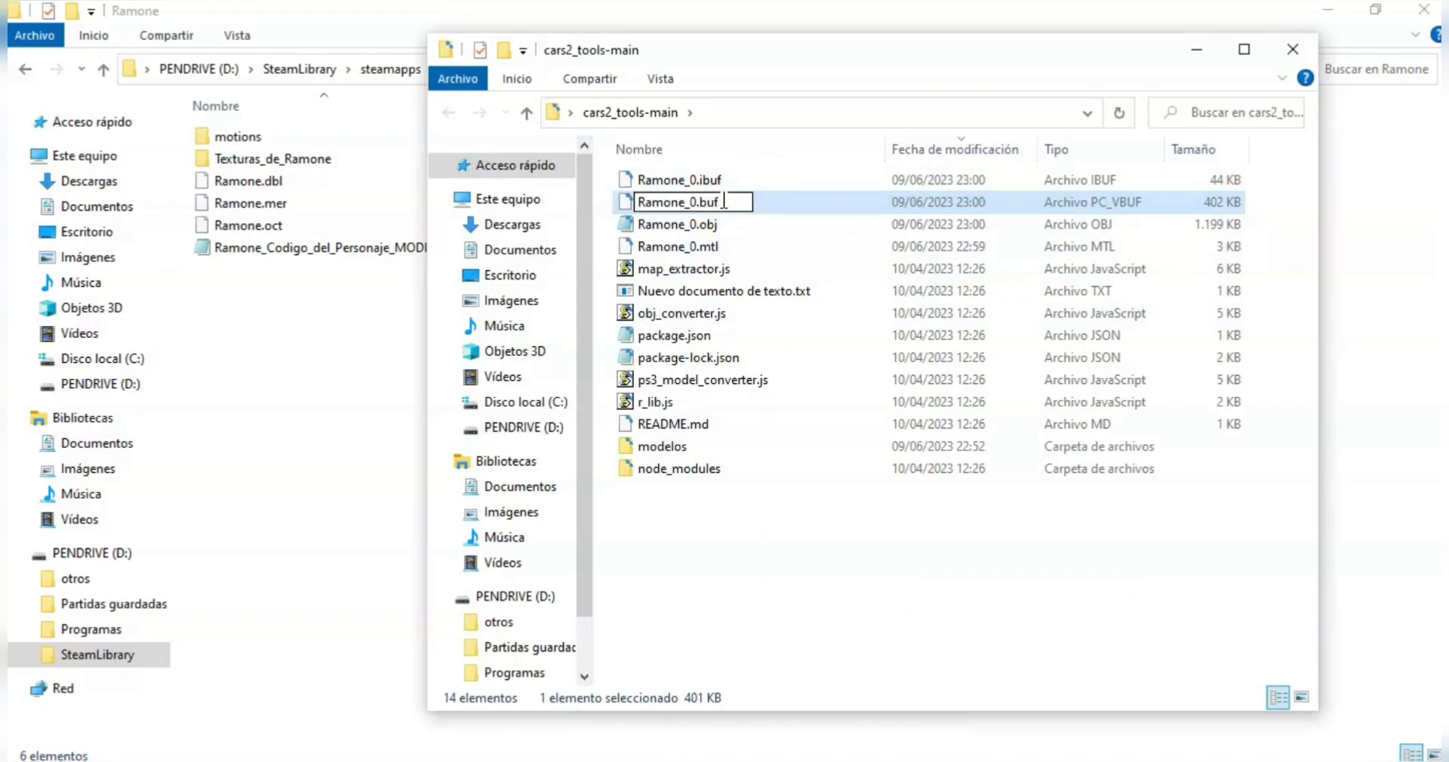
{"action": "type", "text": "v"}
{"action": "key", "text": "Return"}
{"action": "key", "text": "Return"}
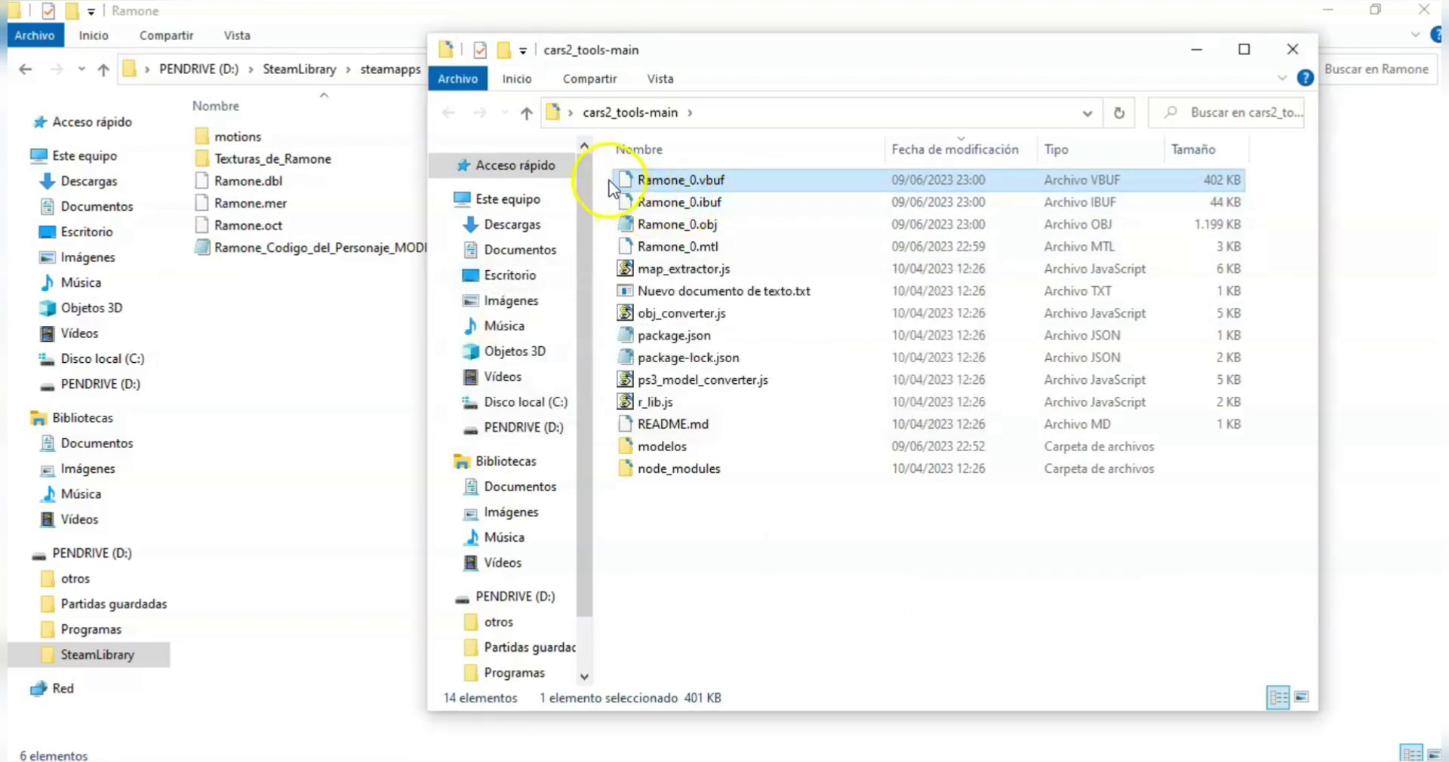
Step: Copy the new Ramone_0.ibuf and Ramone_0.vbuf into the Ramone folder
{"action": "left_click", "coordinate": [663, 201], "text": "shift"}
{"action": "left_click_drag", "start_coordinate": [683, 200], "coordinate": [282, 329]}
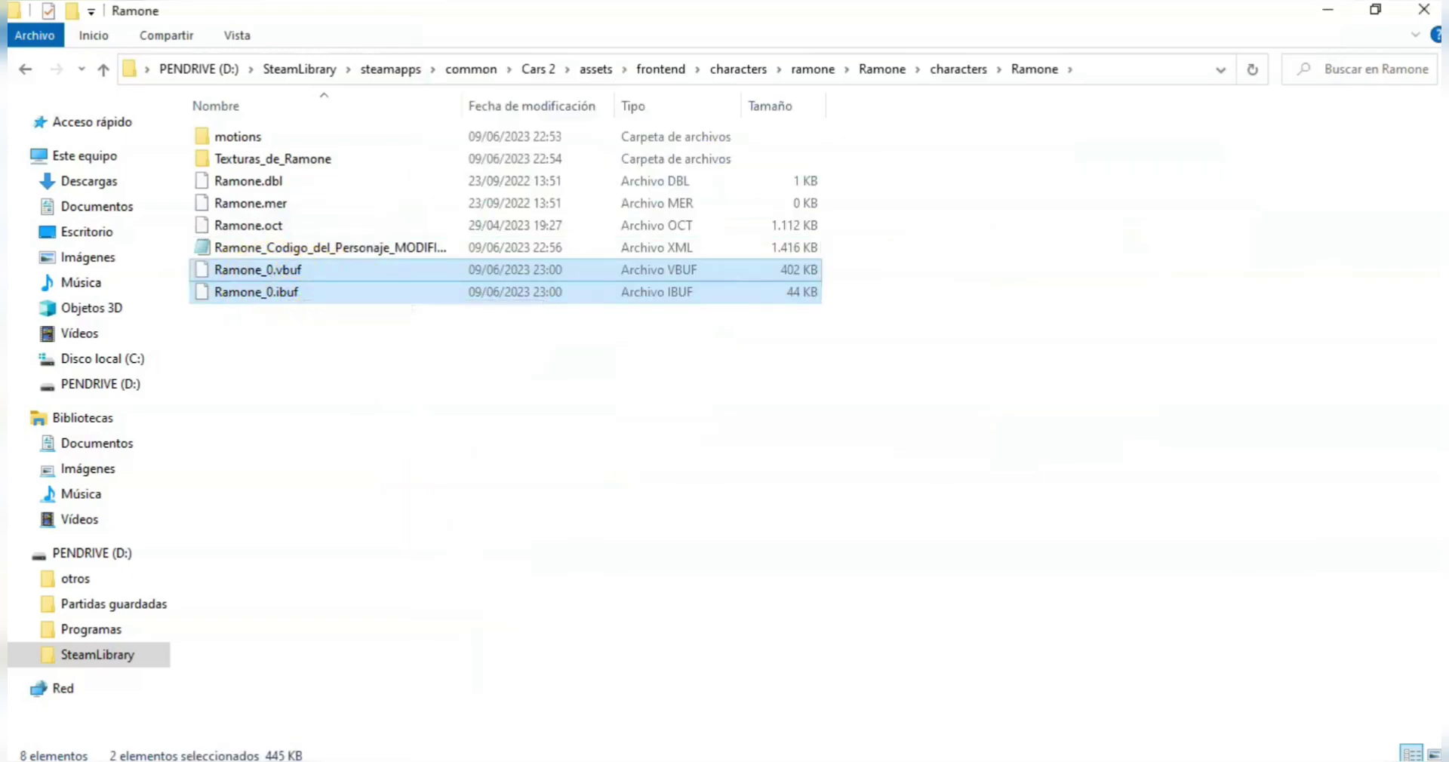
{"action": "key", "text": "alt+Tab"}
Step: Find 'mcqueen' in the character XML and replace every occurrence with 'ramone'
{"action": "left_click", "coordinate": [659, 73]}
{"action": "left_click", "coordinate": [737, 252]}
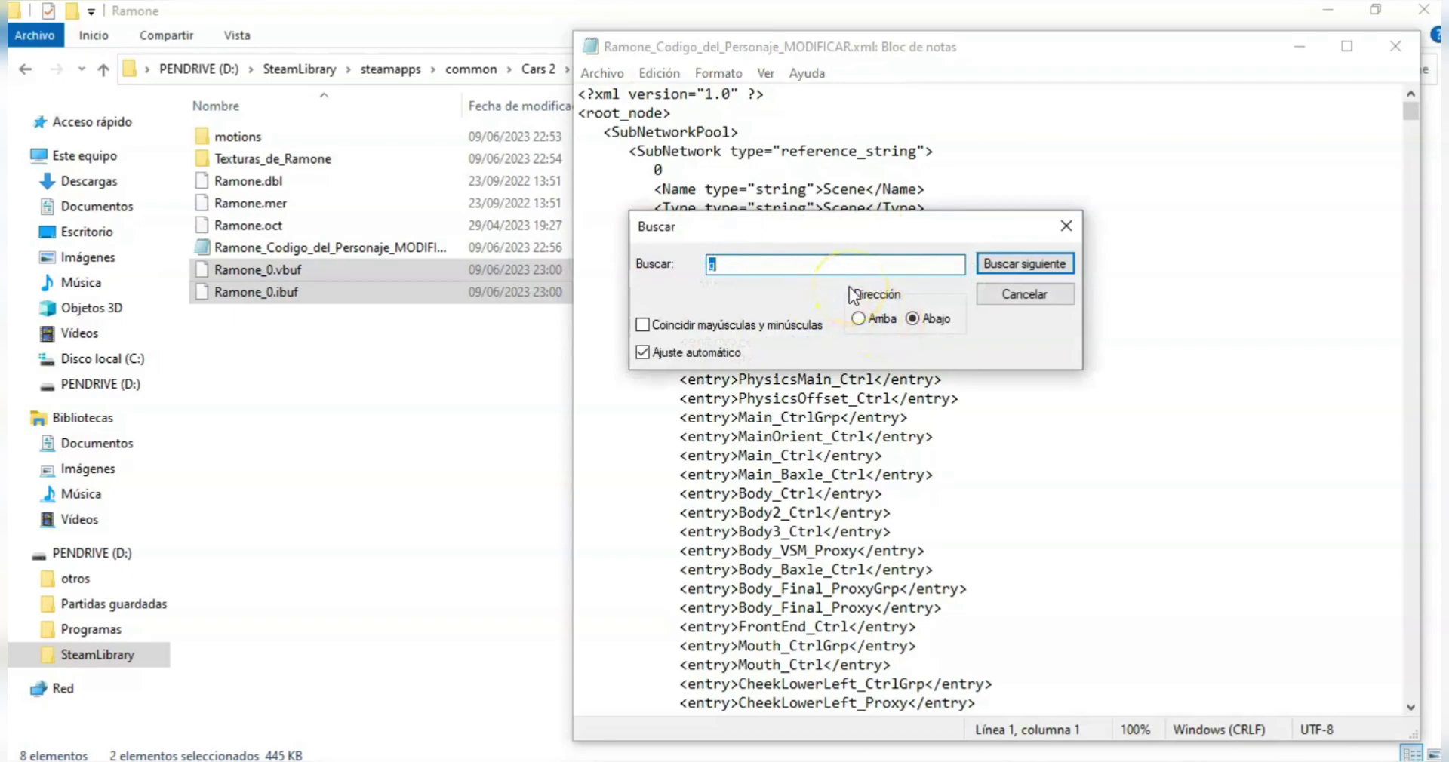
{"action": "type", "text": "mcqueen"}
{"action": "key", "text": "Return"}
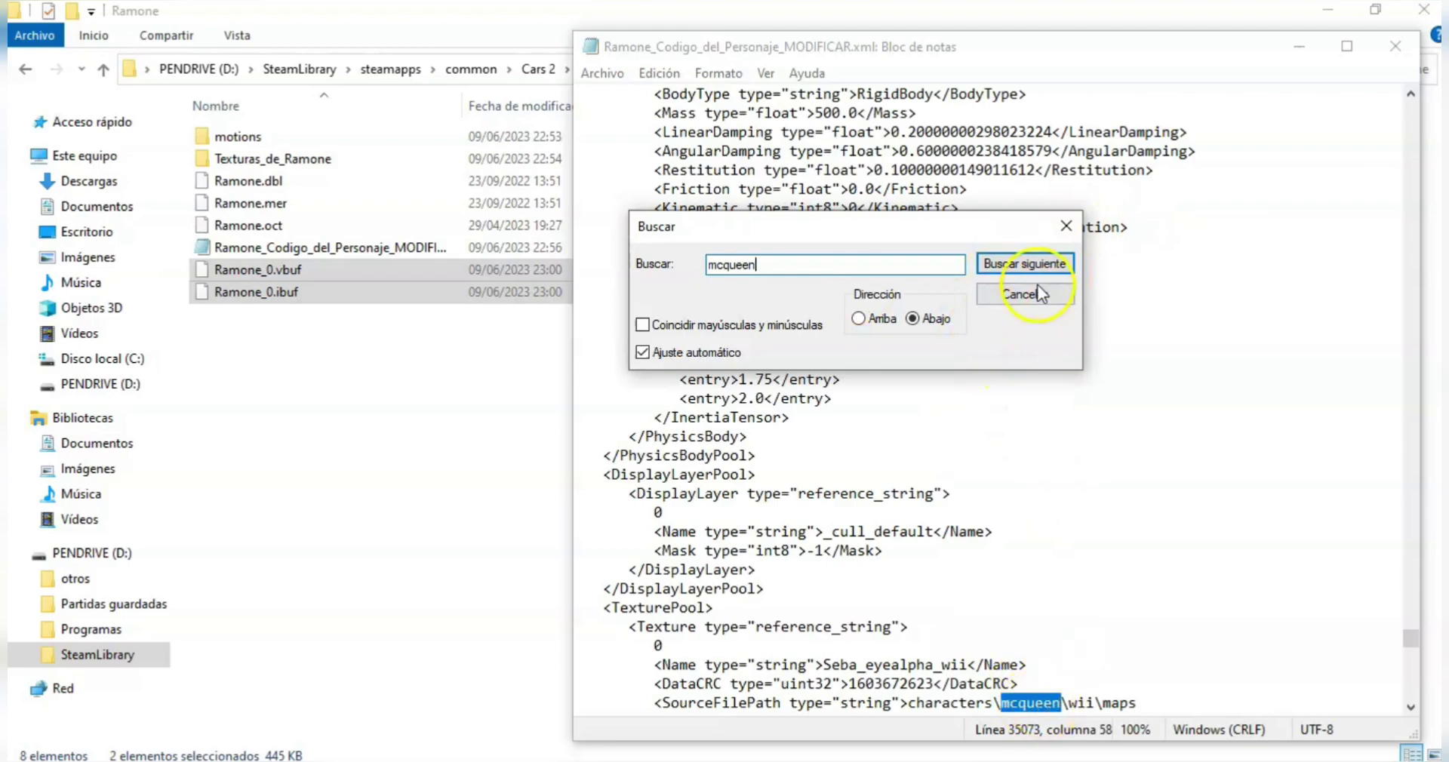
{"action": "left_click", "coordinate": [1064, 226]}
{"action": "left_click", "coordinate": [660, 72]}
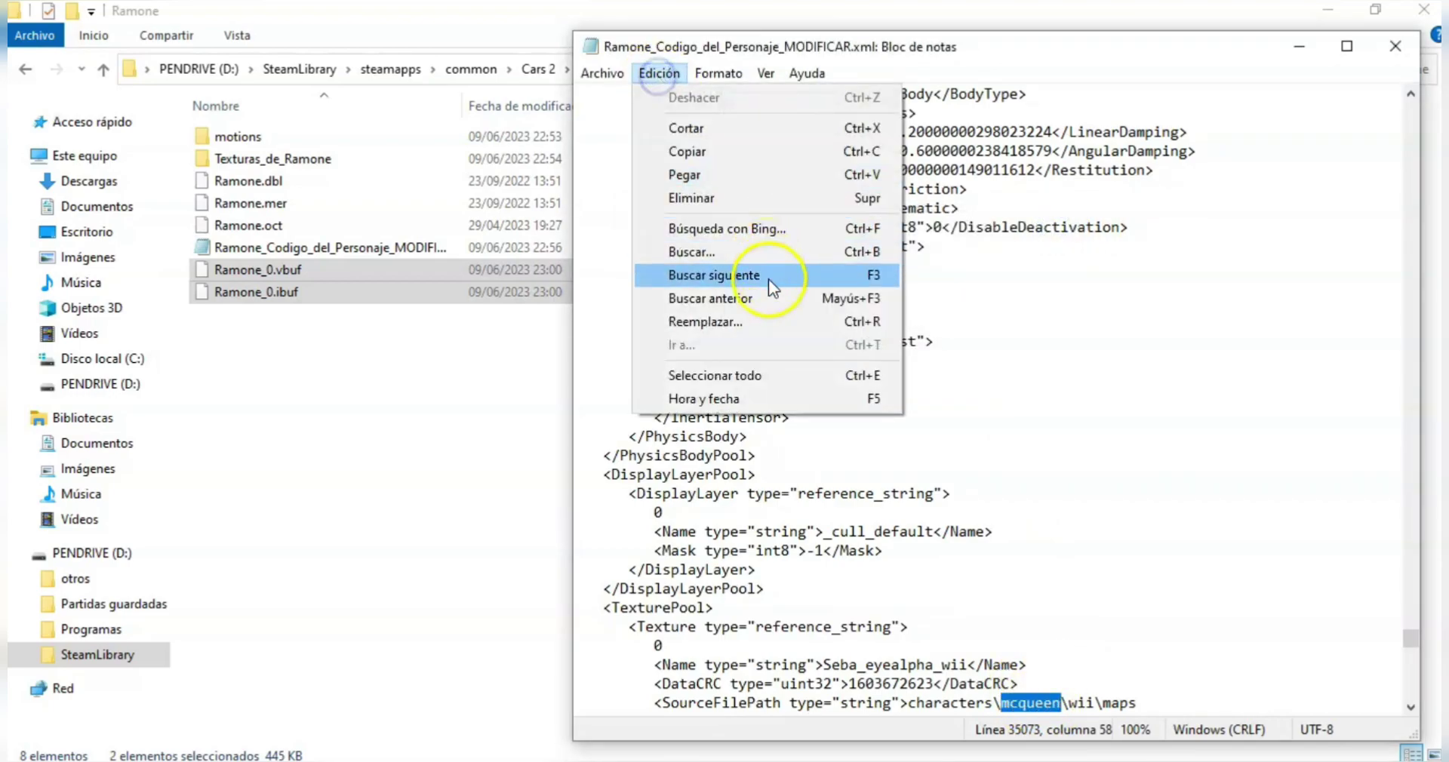
{"action": "left_click", "coordinate": [749, 333]}
{"action": "double_click", "coordinate": [757, 243]}
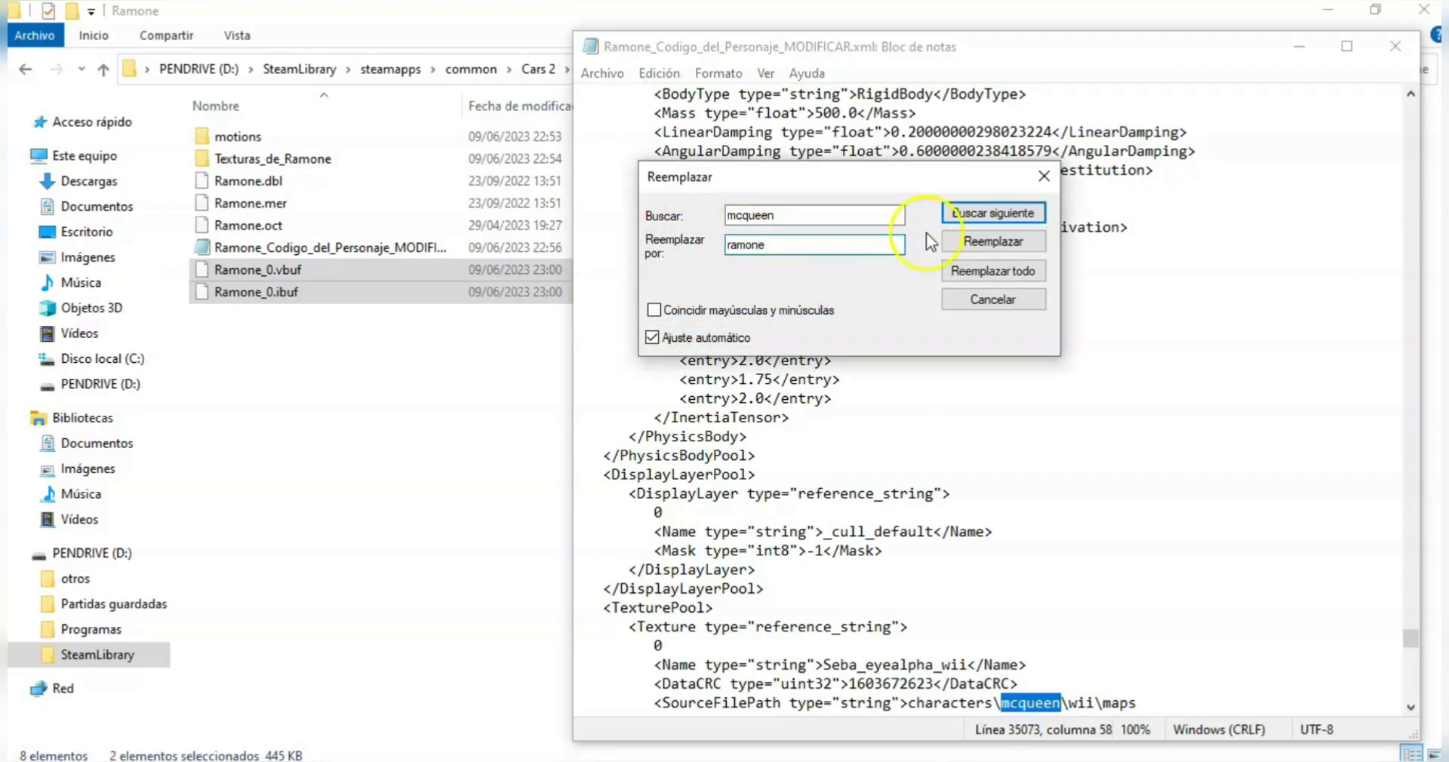
{"action": "left_click", "coordinate": [1006, 272]}
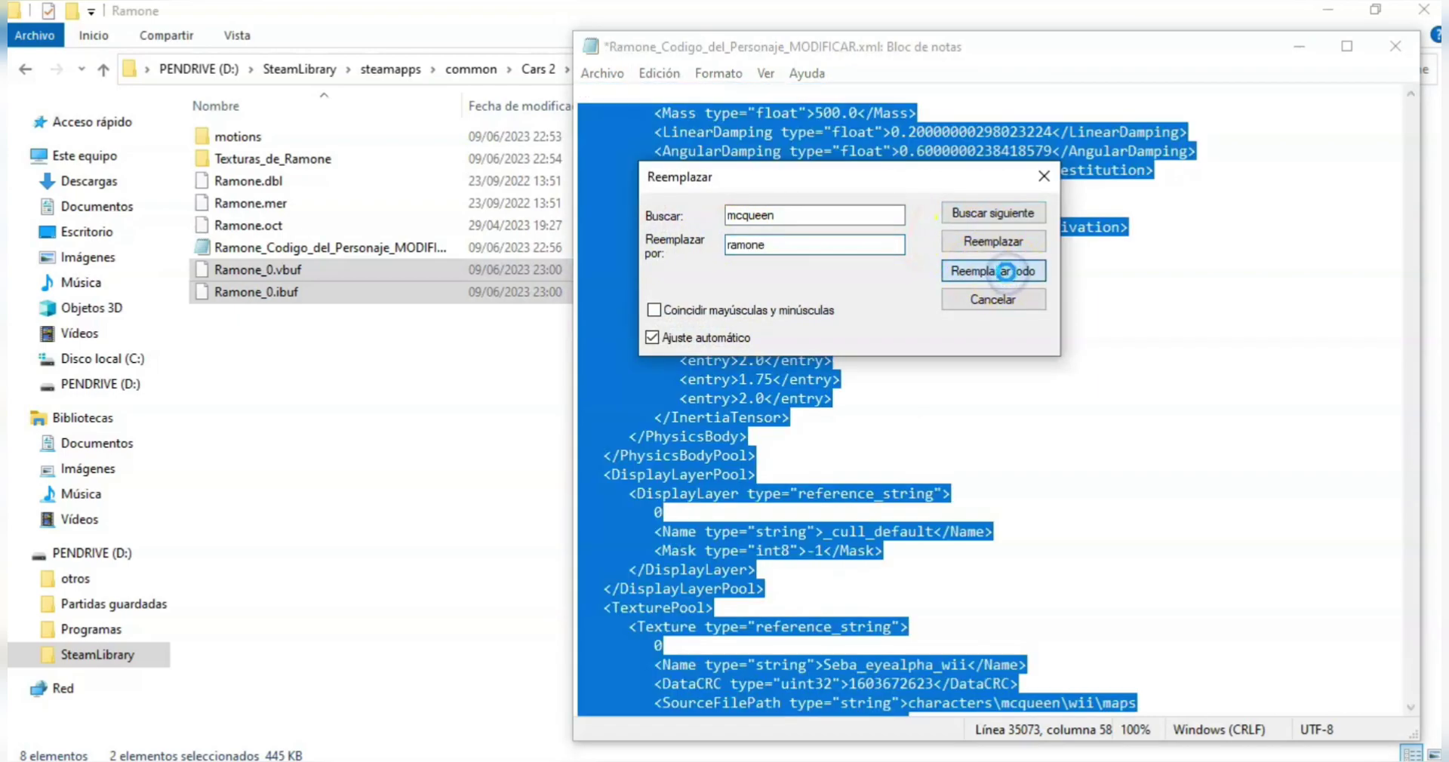
{"action": "left_click", "coordinate": [1045, 176]}
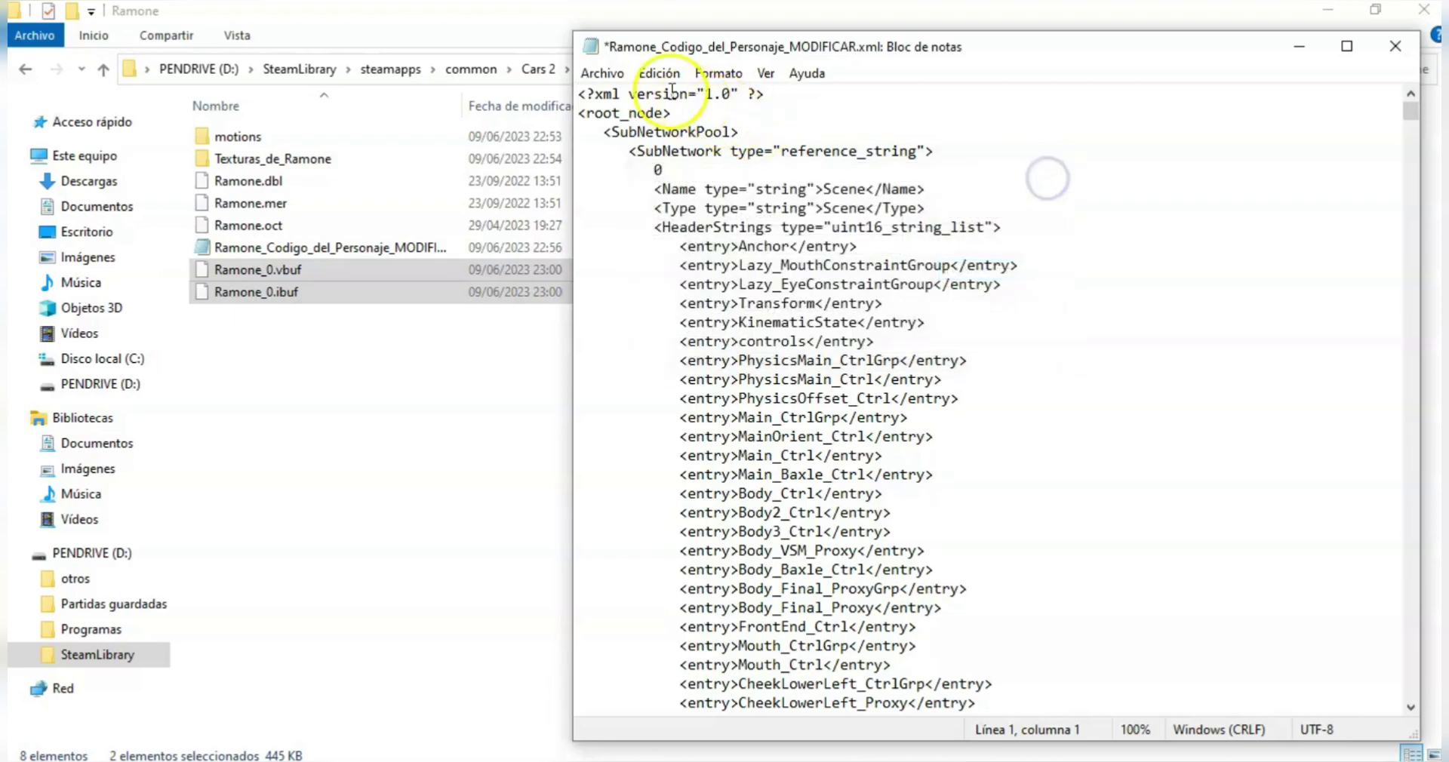
Step: Search for the vbuf entry in the XML and select Ramone_0.vbuf in Explorer
{"action": "left_click", "coordinate": [659, 75]}
{"action": "left_click", "coordinate": [738, 248]}
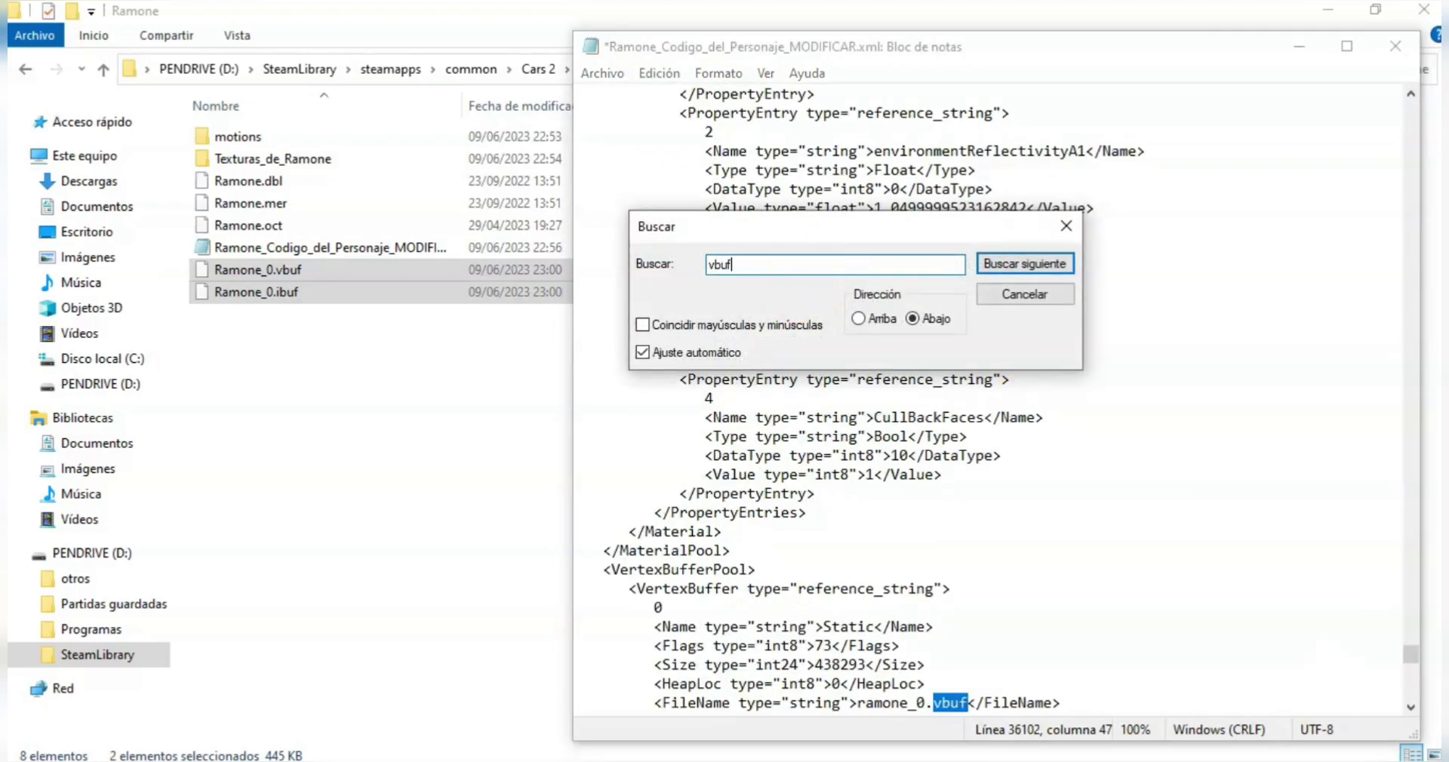
{"action": "left_click", "coordinate": [1411, 707]}
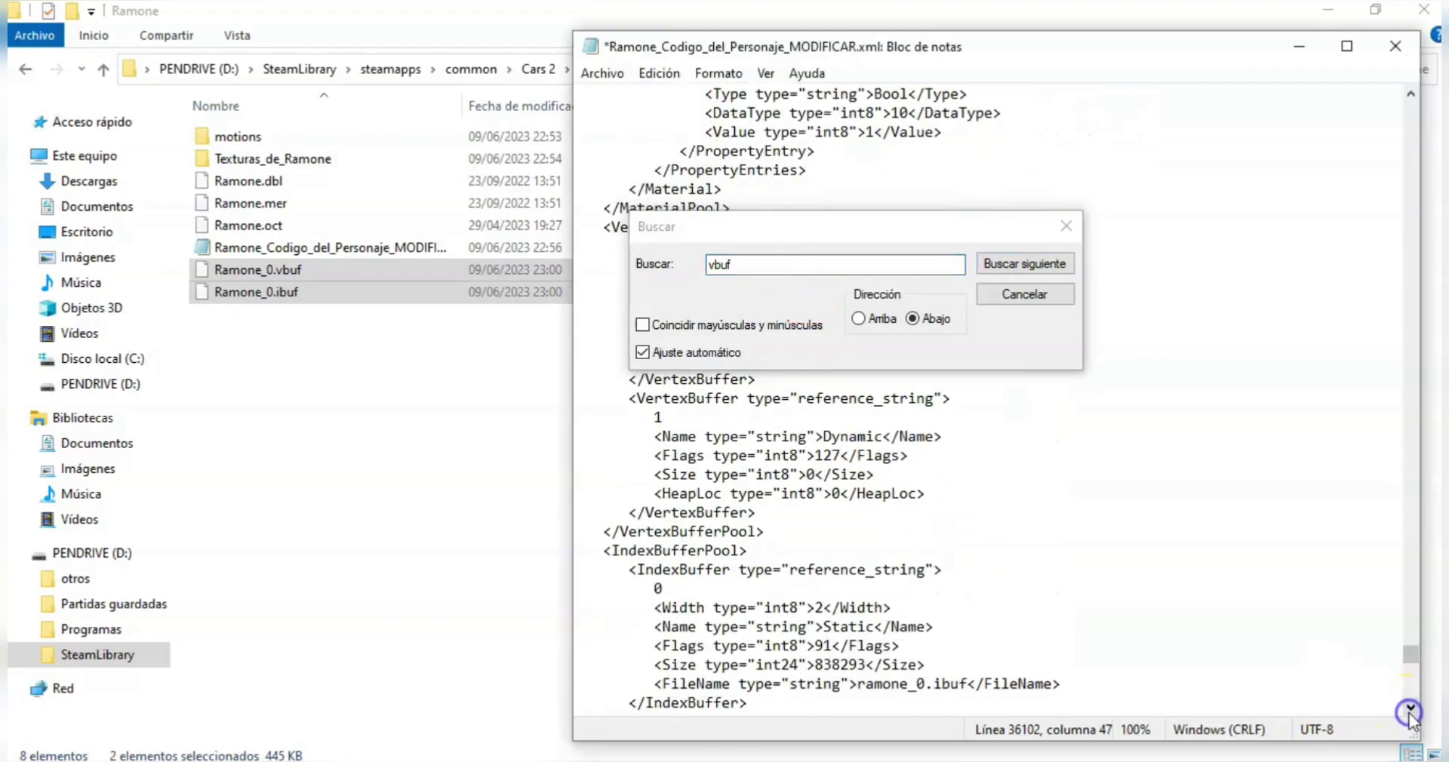
{"action": "left_click_drag", "start_coordinate": [913, 242], "coordinate": [1287, 445]}
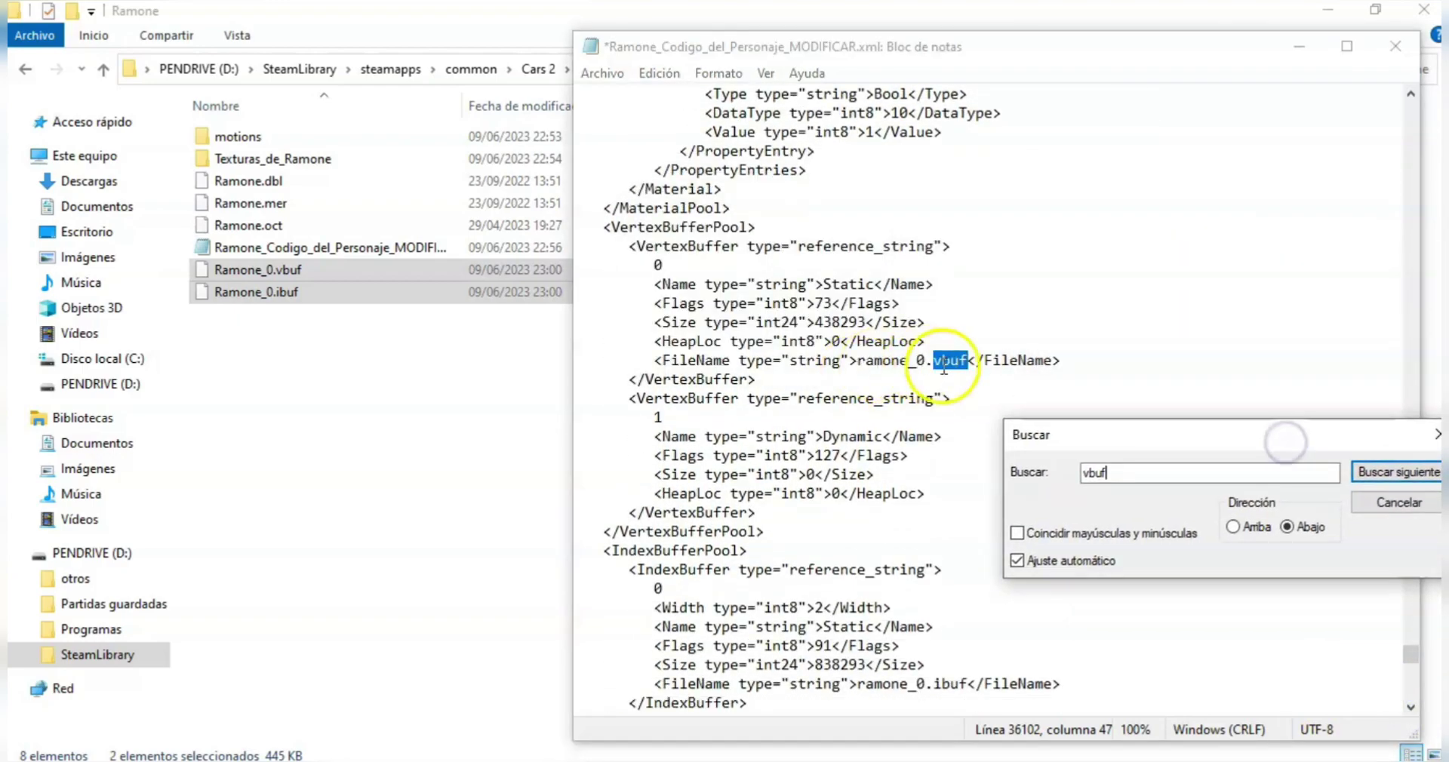
{"action": "left_click", "coordinate": [315, 274]}
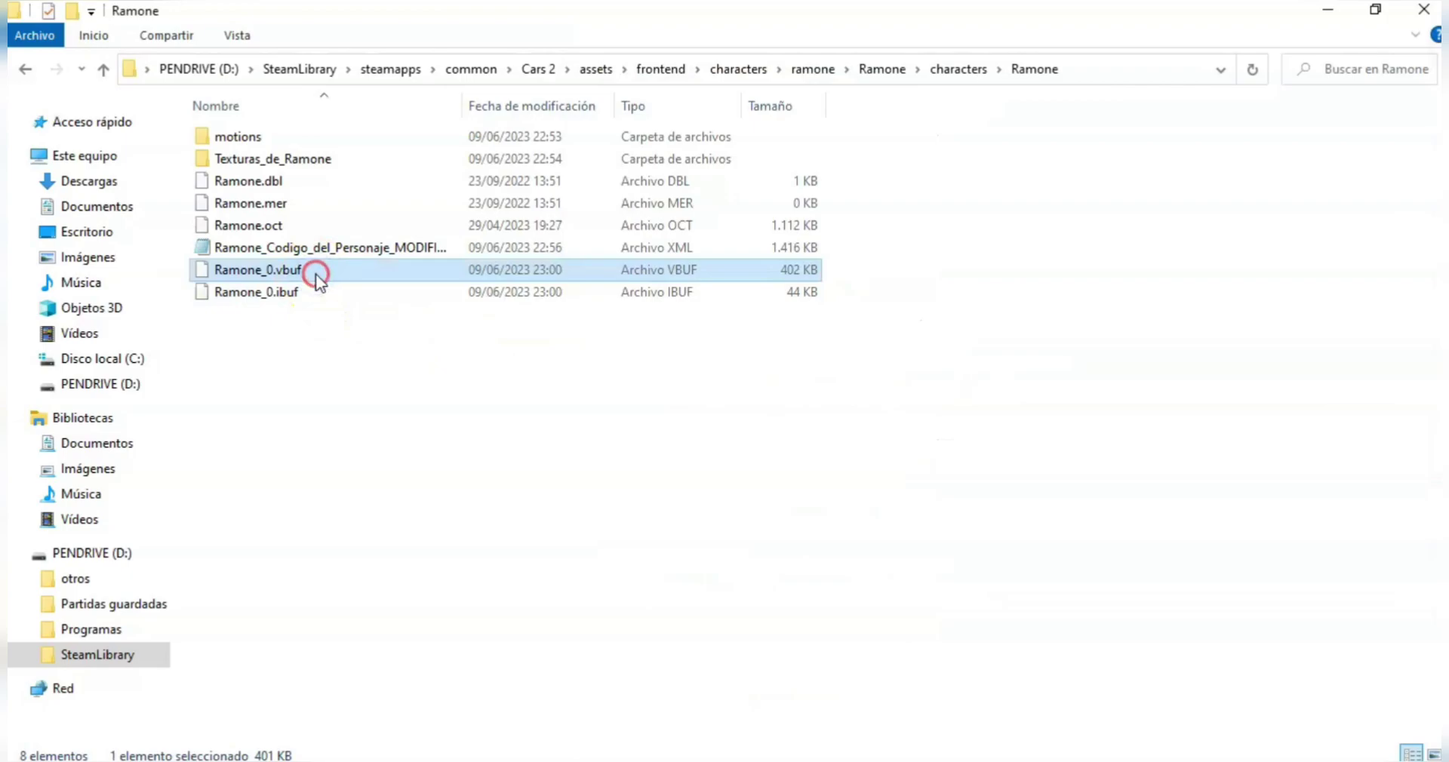
Step: Copy Ramone_0.vbuf's 411620-byte size from Properties over the old 438293 vertex buffer Size
{"action": "right_click", "coordinate": [315, 273]}
{"action": "left_click", "coordinate": [425, 643]}
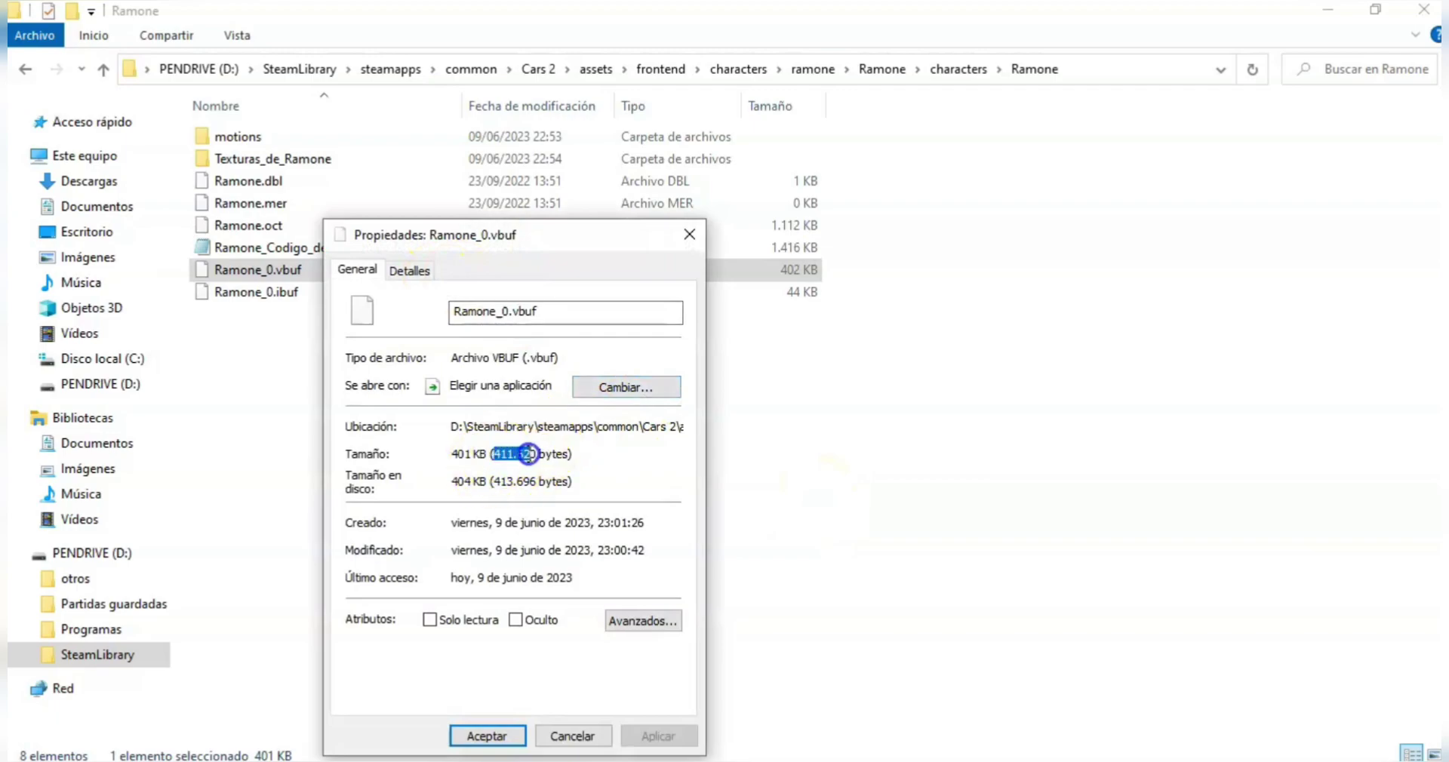
{"action": "right_click", "coordinate": [523, 453]}
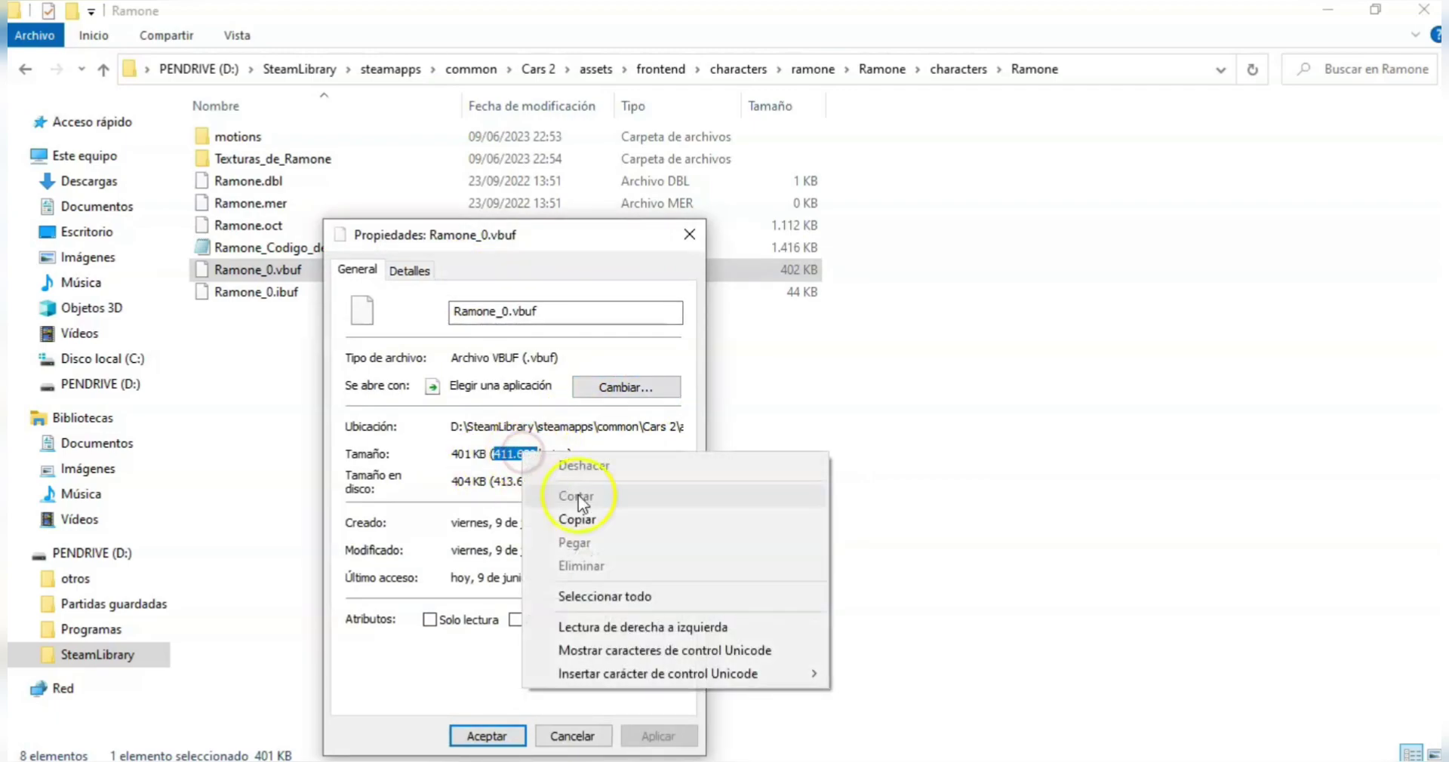
{"action": "left_click", "coordinate": [588, 516]}
{"action": "key", "text": "alt+Tab"}
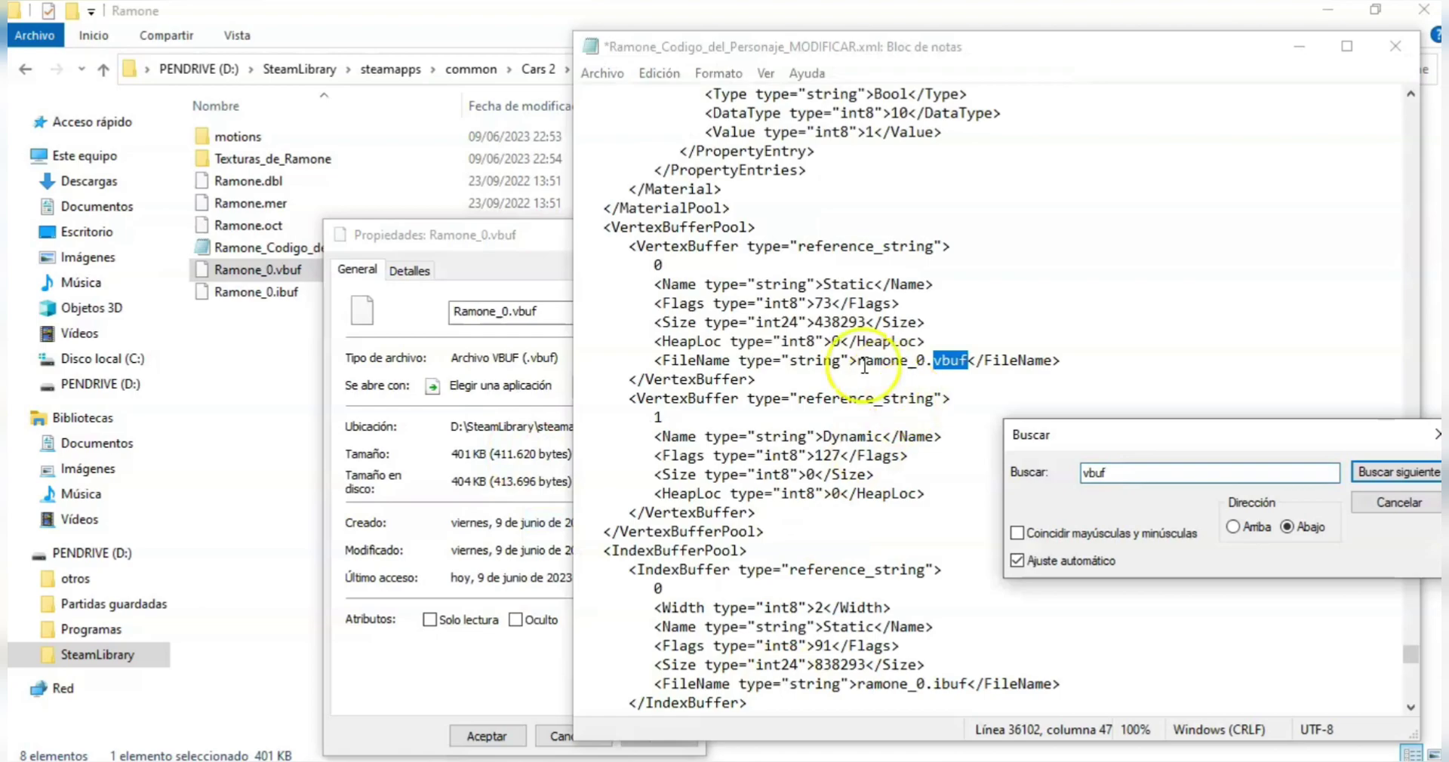
{"action": "left_click_drag", "start_coordinate": [868, 322], "coordinate": [825, 321]}
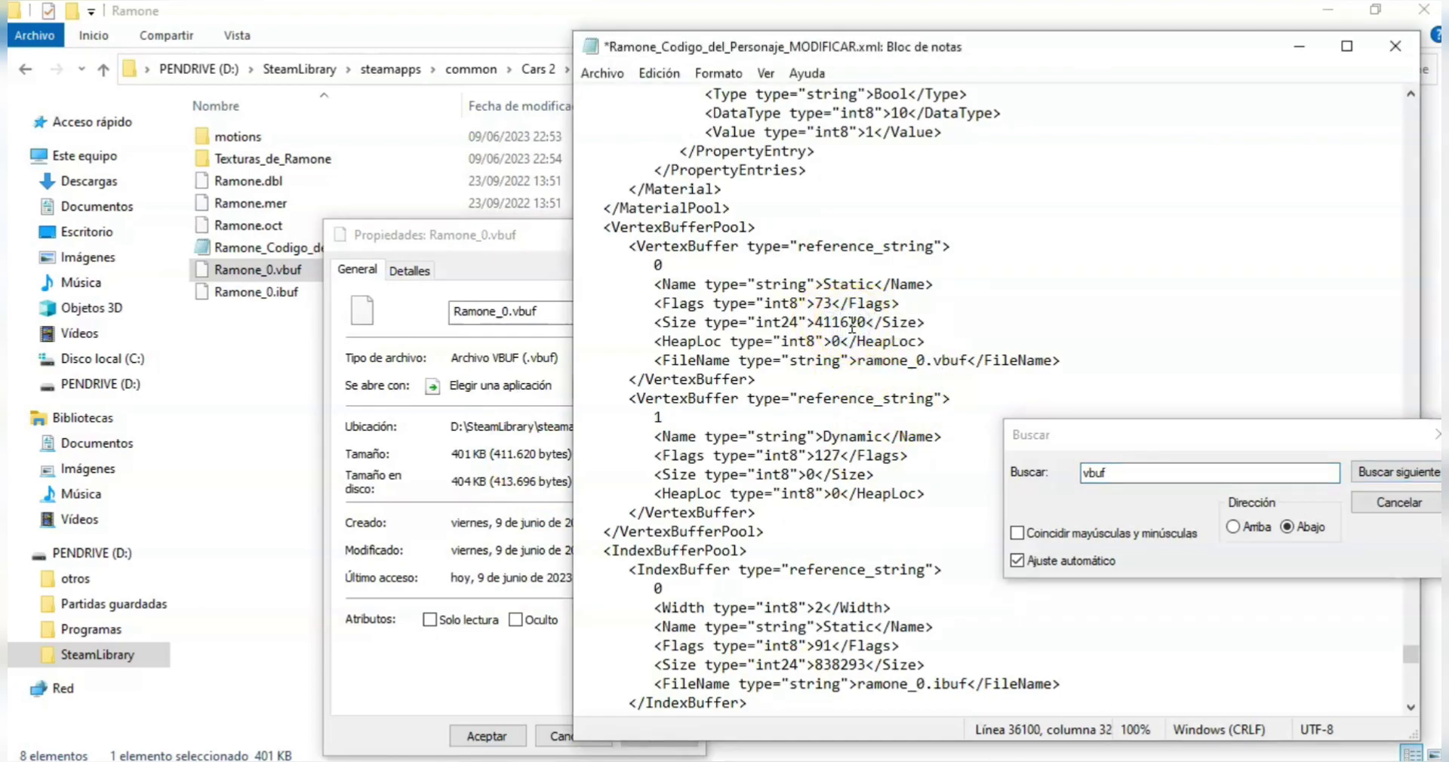
{"action": "left_click", "coordinate": [460, 344]}
{"action": "left_click", "coordinate": [674, 235]}
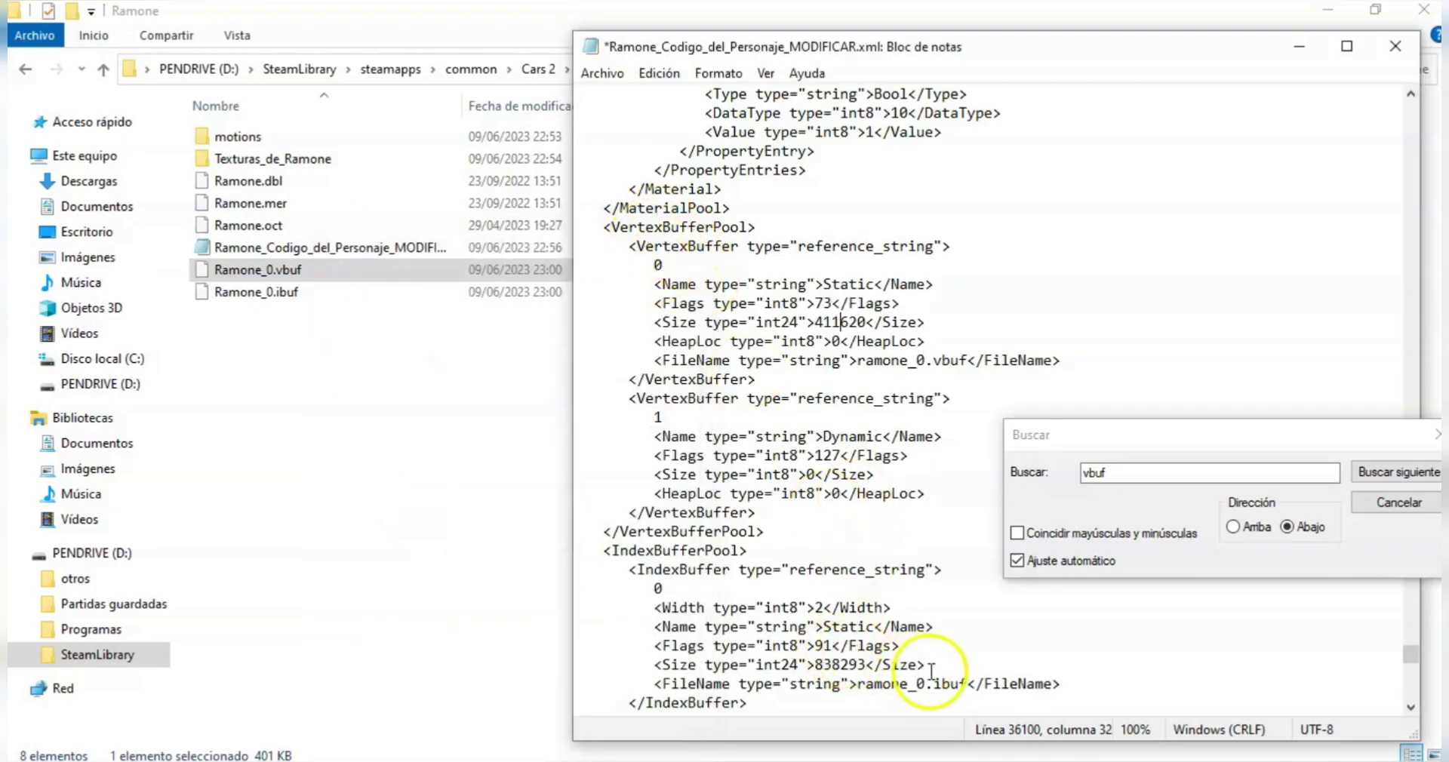
{"action": "left_click", "coordinate": [342, 293]}
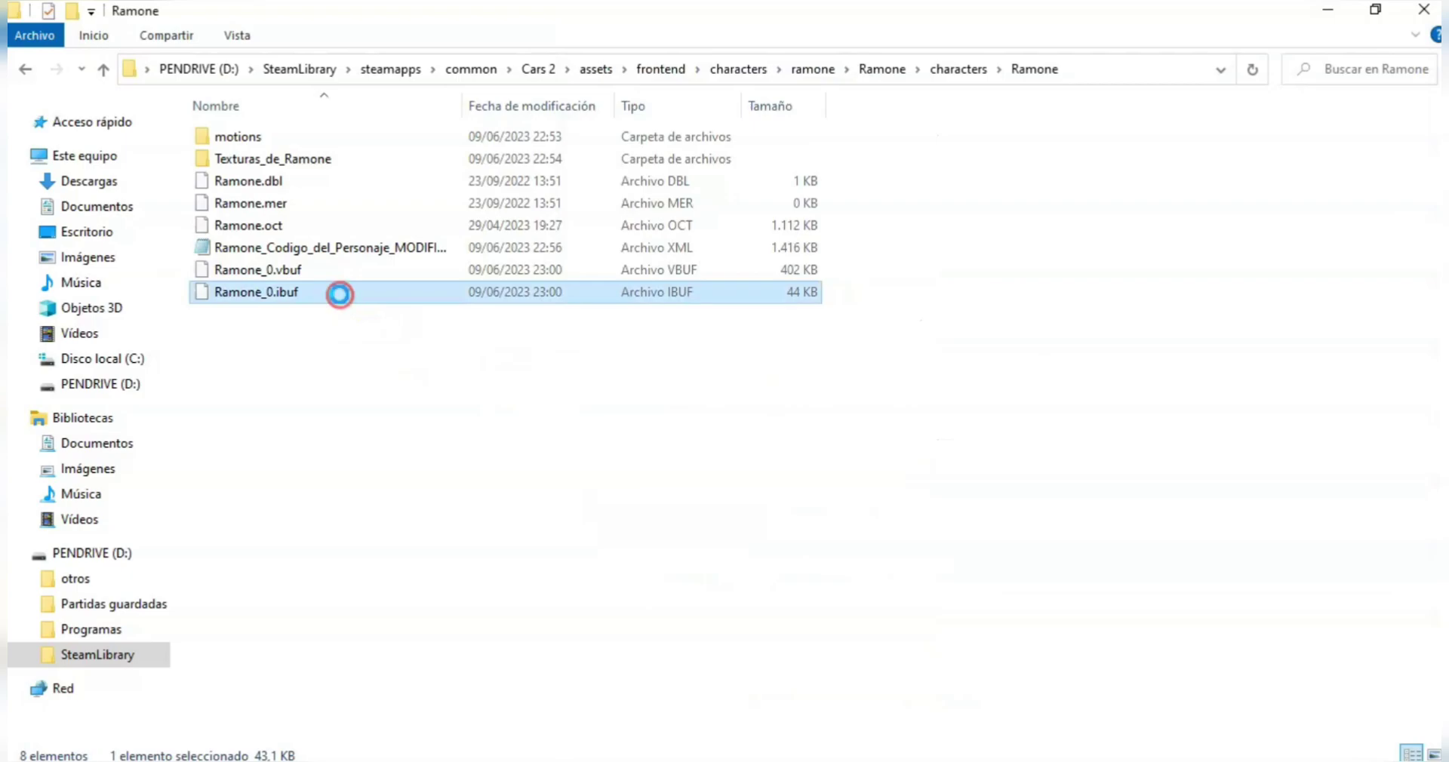
Step: Replace the index buffer Size 838293 with Ramone_0.ibuf's 44214 bytes, moving down to IndexStreamPool
{"action": "key", "text": "shift+F10"}
{"action": "left_click", "coordinate": [469, 668]}
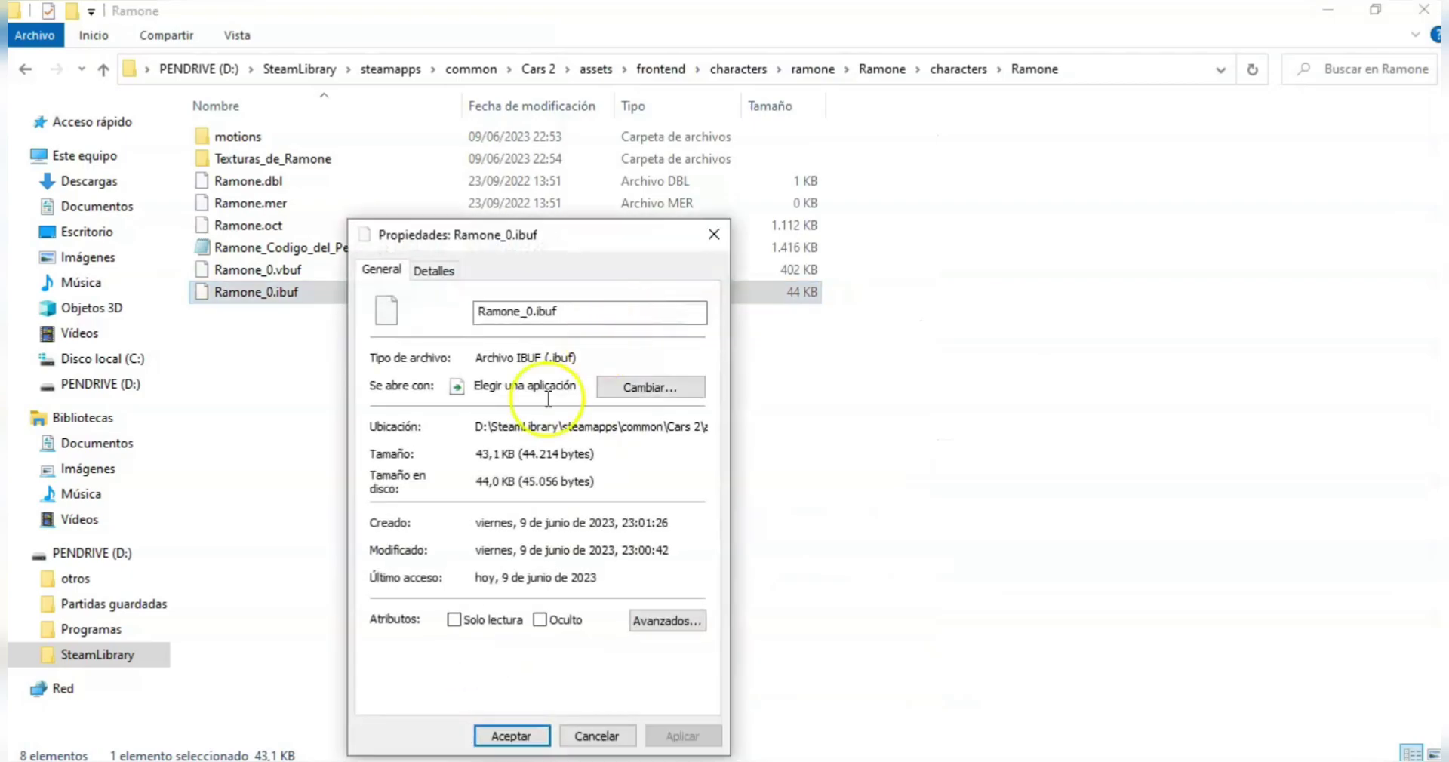
{"action": "right_click", "coordinate": [558, 453]}
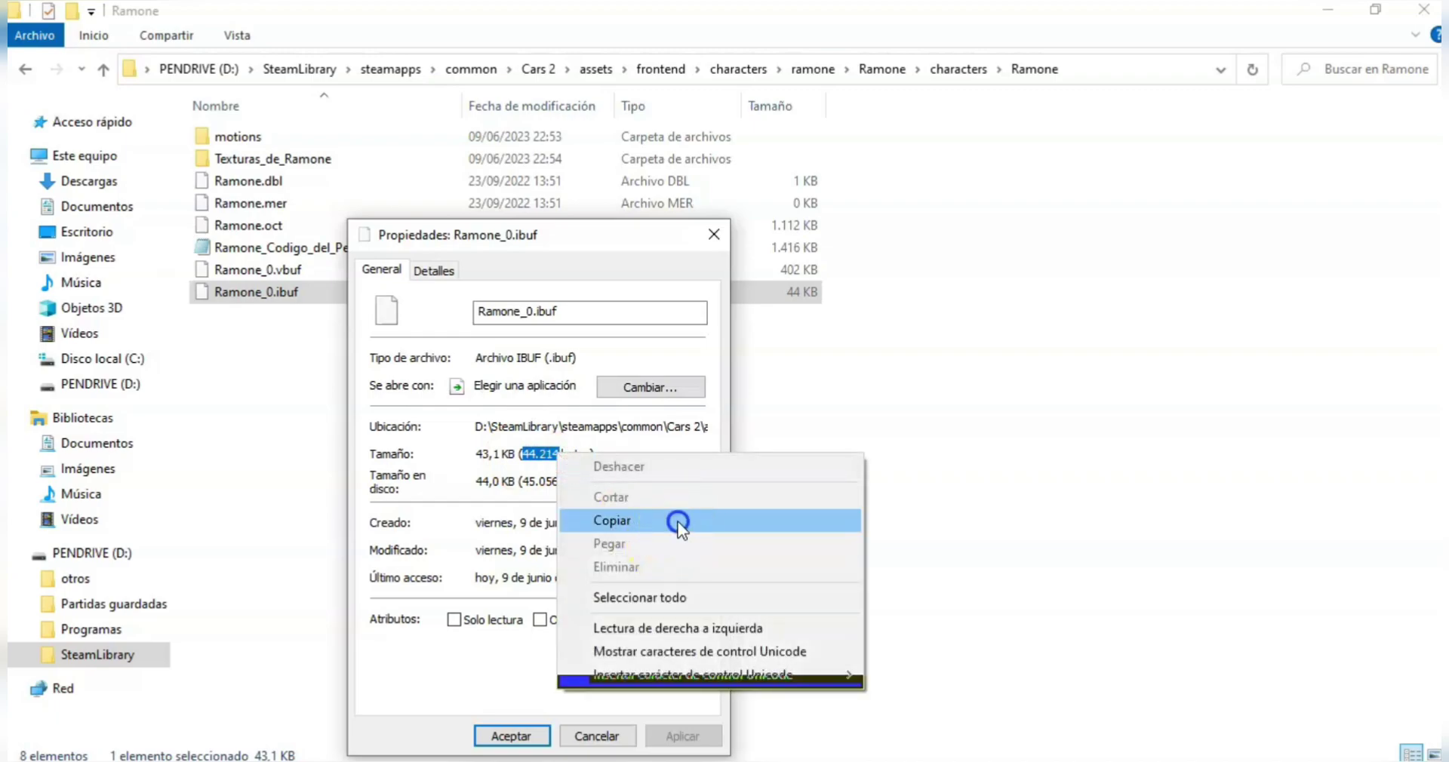
{"action": "left_click", "coordinate": [669, 518]}
{"action": "key", "text": "alt+Tab"}
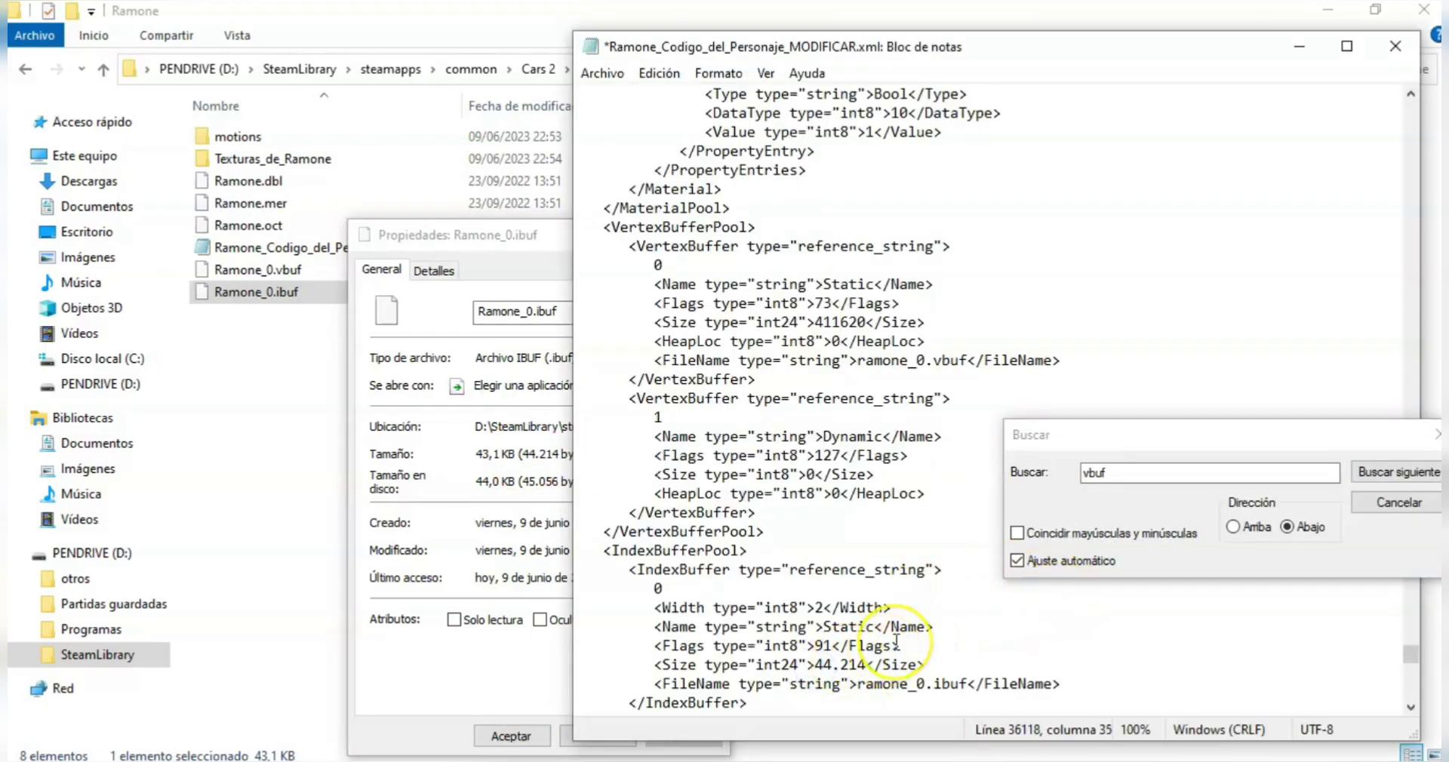
{"action": "key", "text": "Down"}
{"action": "key", "text": "Down"}
{"action": "key", "text": "Down"}
{"action": "key", "text": "Down"}
{"action": "key", "text": "Down"}
{"action": "key", "text": "Down"}
{"action": "key", "text": "Down"}
{"action": "key", "text": "Down"}
{"action": "key", "text": "Down"}
{"action": "key", "text": "Down"}
{"action": "key", "text": "Down"}
{"action": "key", "text": "Down"}
{"action": "key", "text": "Down"}
{"action": "key", "text": "Down"}
{"action": "key", "text": "Down"}
{"action": "key", "text": "Down"}
{"action": "key", "text": "Down"}
{"action": "key", "text": "Down"}
{"action": "key", "text": "Down"}
{"action": "key", "text": "Down"}
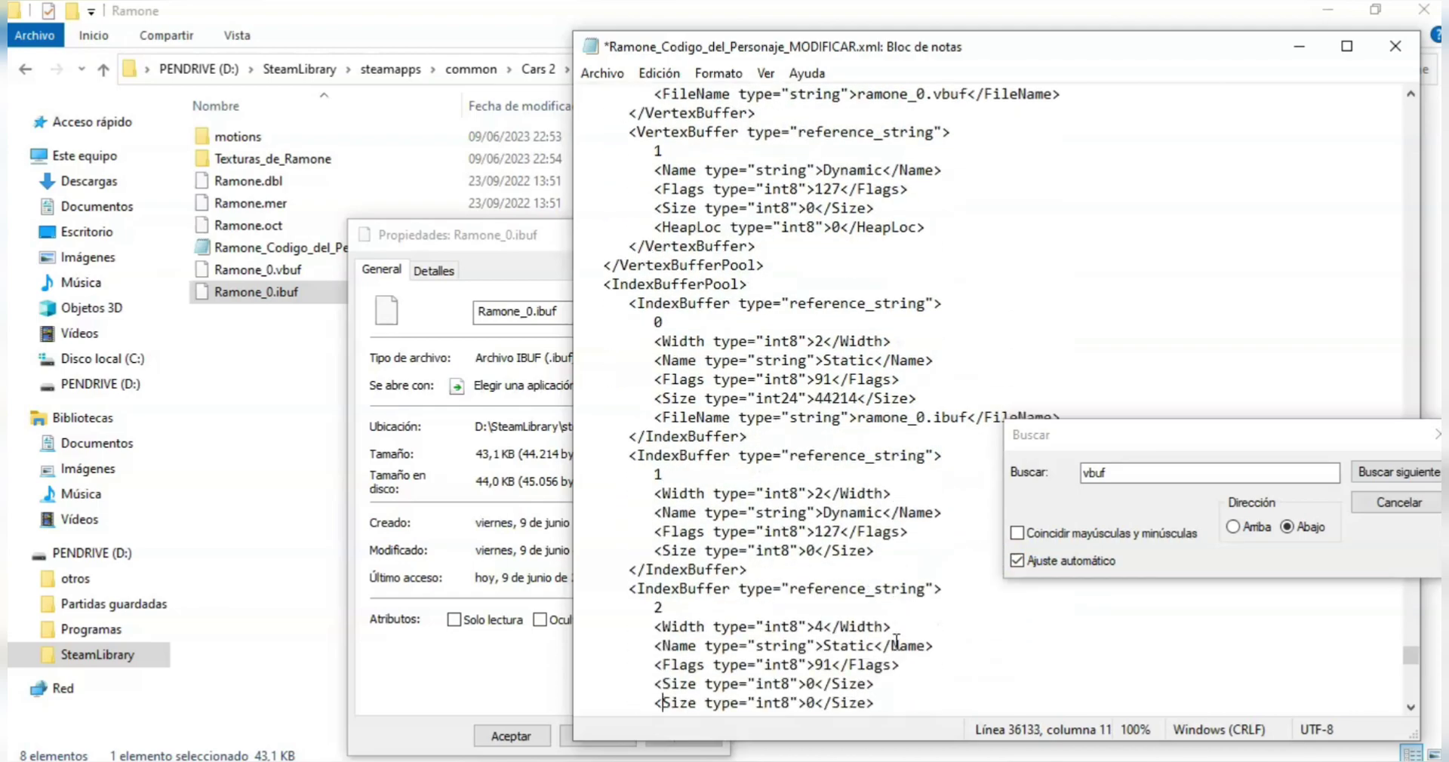
{"action": "key", "text": "Down"}
{"action": "key", "text": "Down"}
{"action": "key", "text": "Down"}
{"action": "key", "text": "Down"}
{"action": "key", "text": "Down"}
{"action": "key", "text": "Down"}
{"action": "key", "text": "Down"}
{"action": "key", "text": "Down"}
{"action": "key", "text": "Down"}
{"action": "key", "text": "Down"}
{"action": "key", "text": "Down"}
{"action": "key", "text": "Down"}
{"action": "key", "text": "Down"}
{"action": "key", "text": "Down"}
{"action": "key", "text": "Down"}
{"action": "key", "text": "Down"}
{"action": "key", "text": "Down"}
{"action": "key", "text": "Down"}
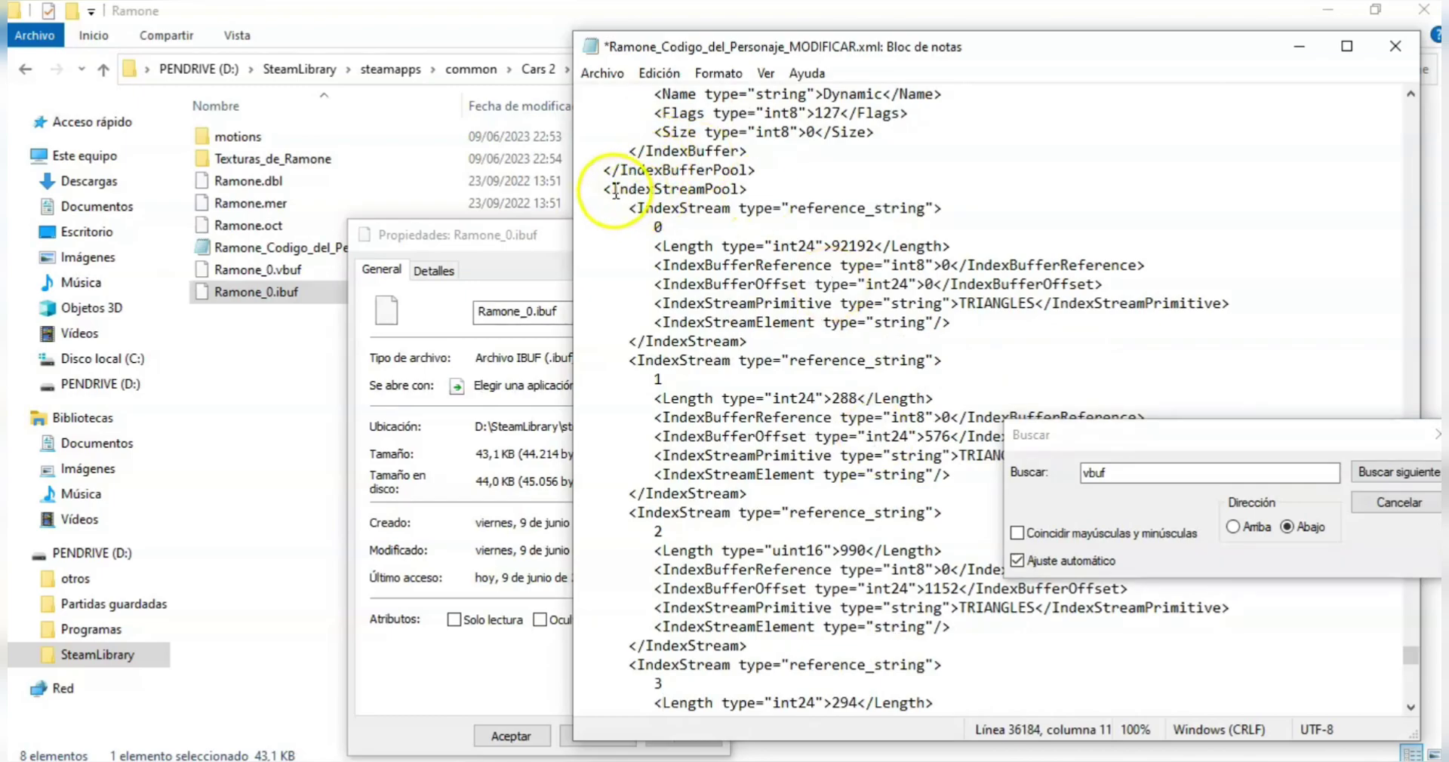
{"action": "left_click", "coordinate": [496, 255]}
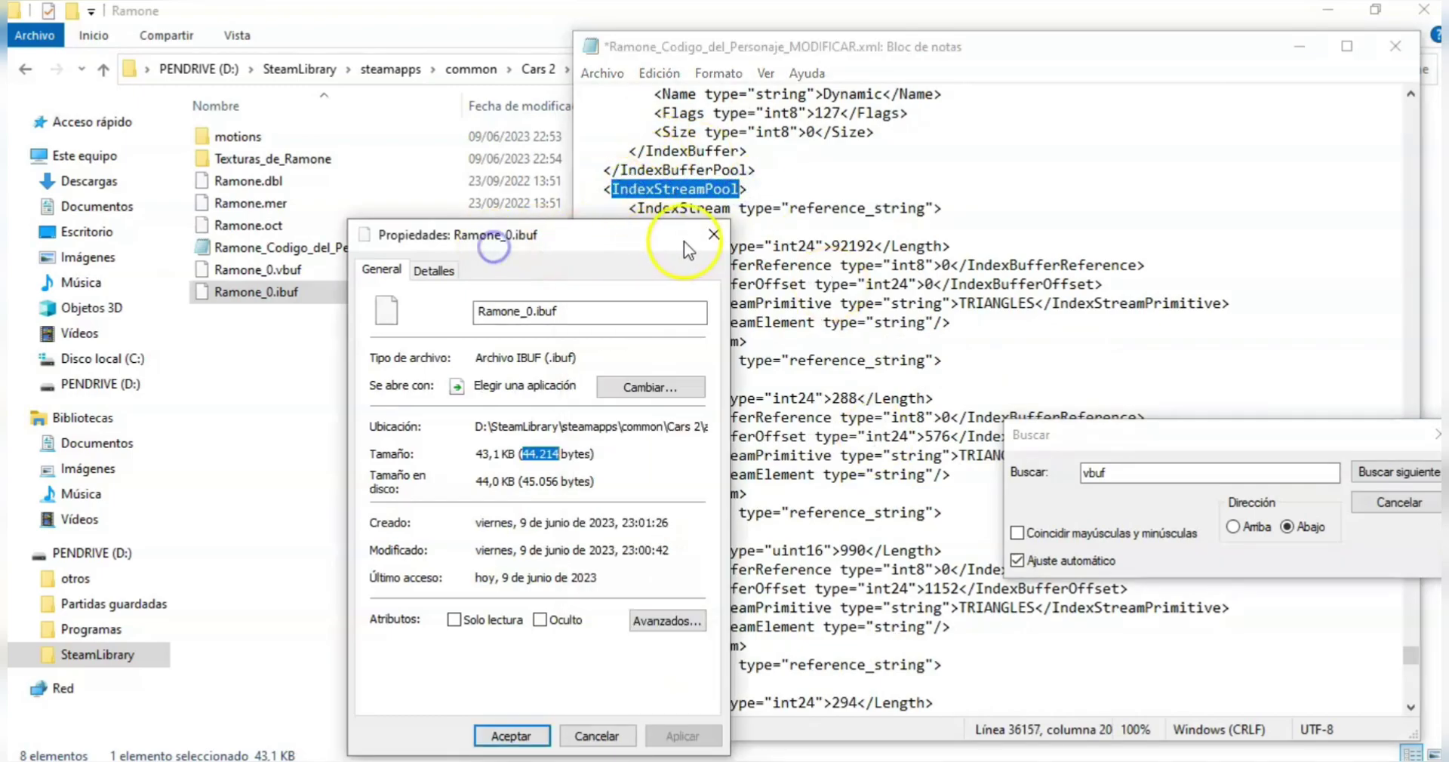
{"action": "left_click", "coordinate": [709, 235]}
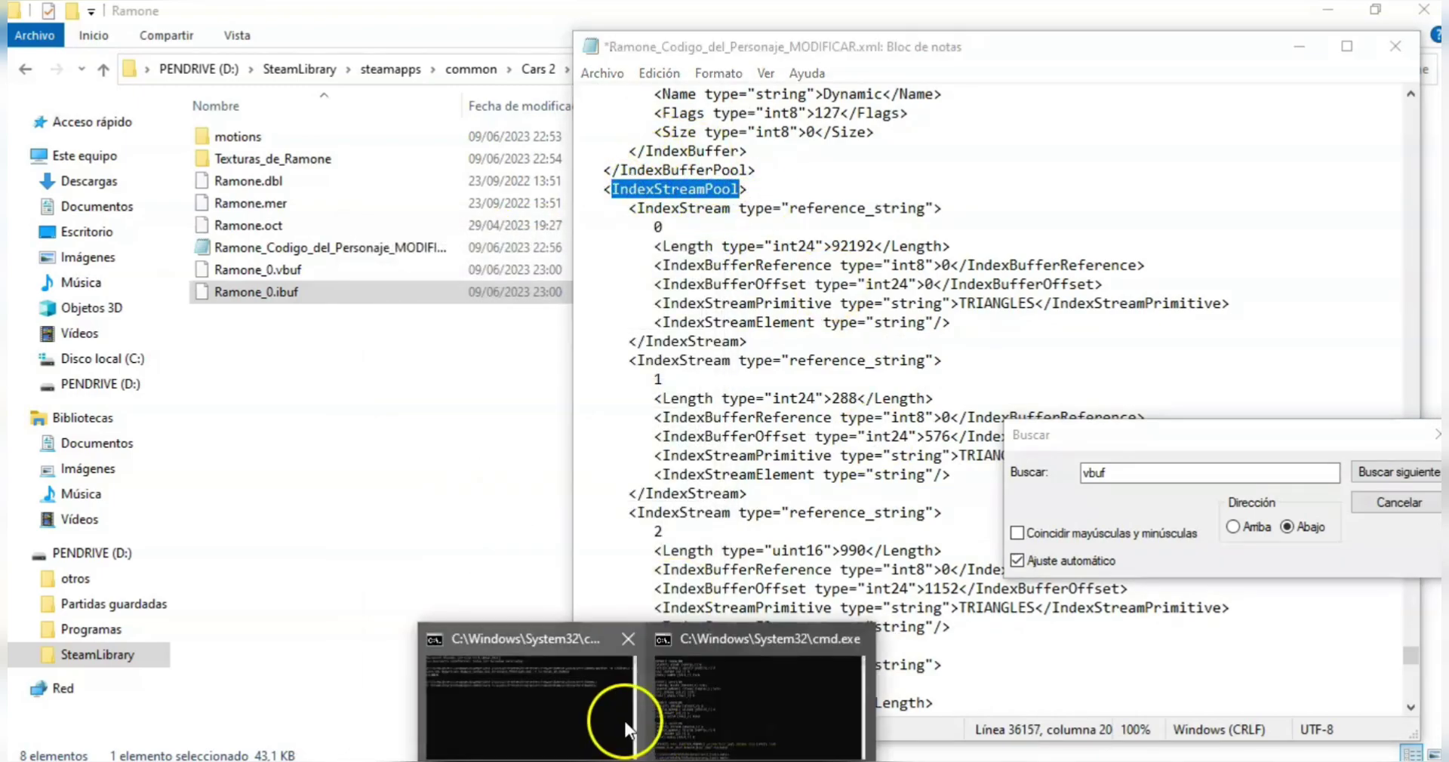
Step: Resize the Command Prompt conversion output and place it beside the XML
{"action": "left_click", "coordinate": [631, 718]}
{"action": "left_click_drag", "start_coordinate": [1076, 222], "coordinate": [657, 321]}
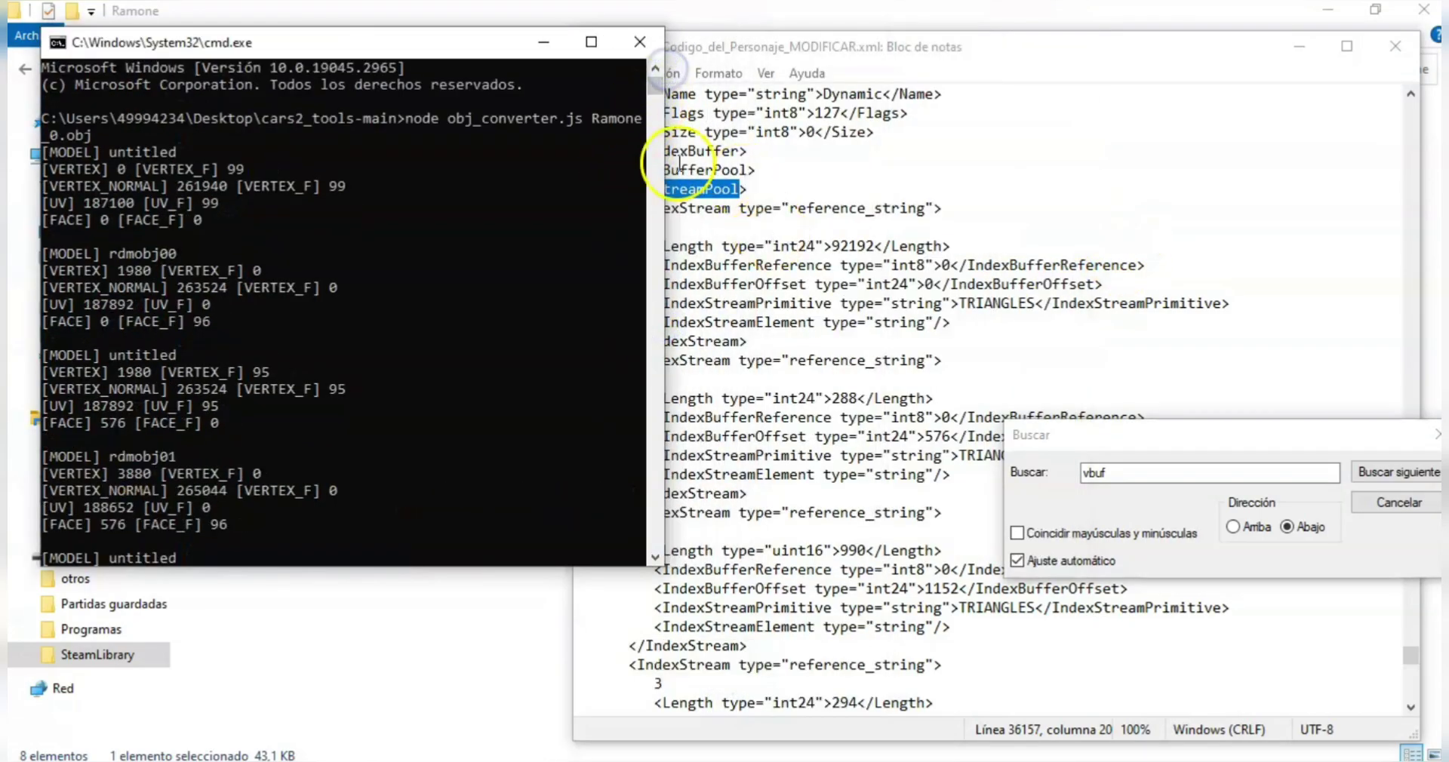
{"action": "left_click_drag", "start_coordinate": [465, 45], "coordinate": [433, 123]}
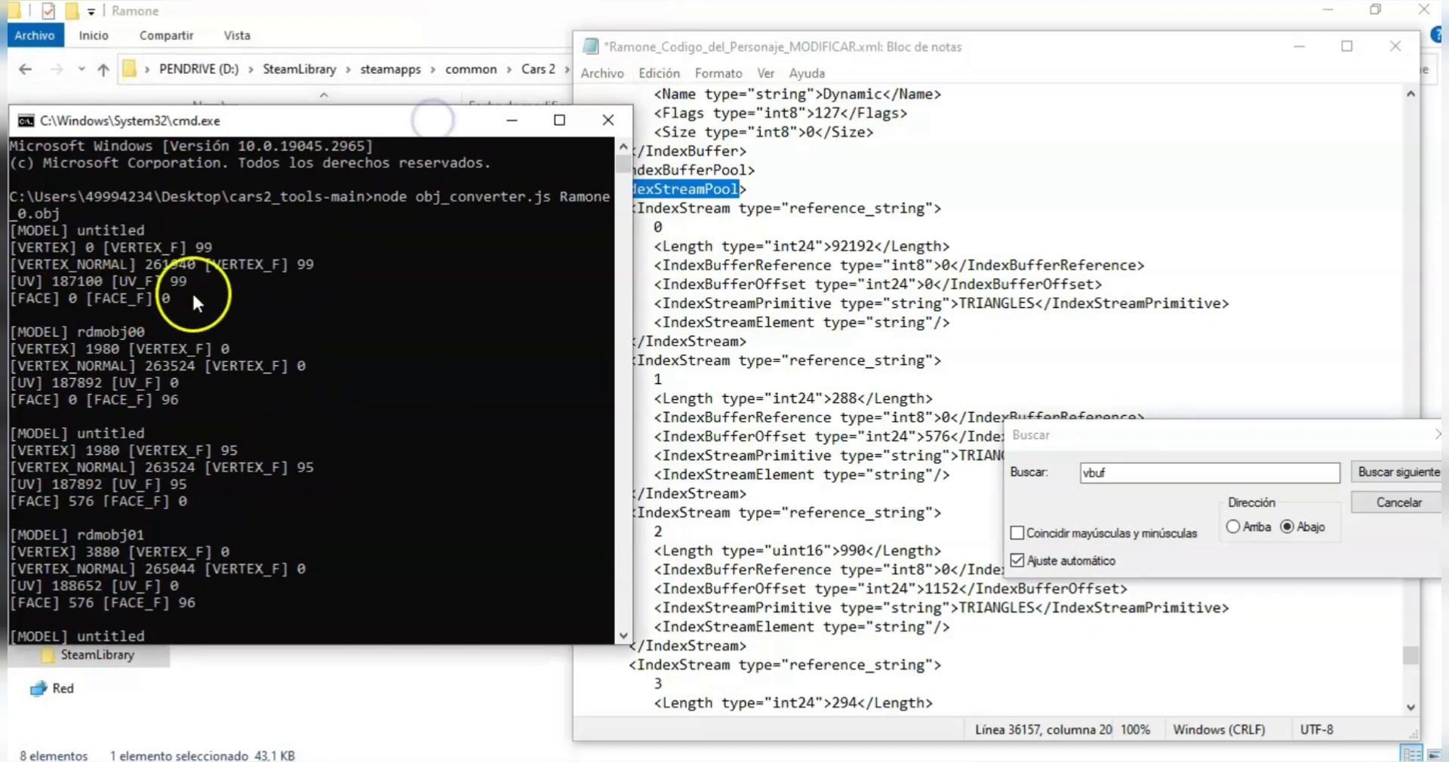
Step: Copy the face count 96 from the output and search 'calcul' for Calculator
{"action": "left_click_drag", "start_coordinate": [193, 297], "coordinate": [15, 234]}
{"action": "left_click", "coordinate": [196, 506]}
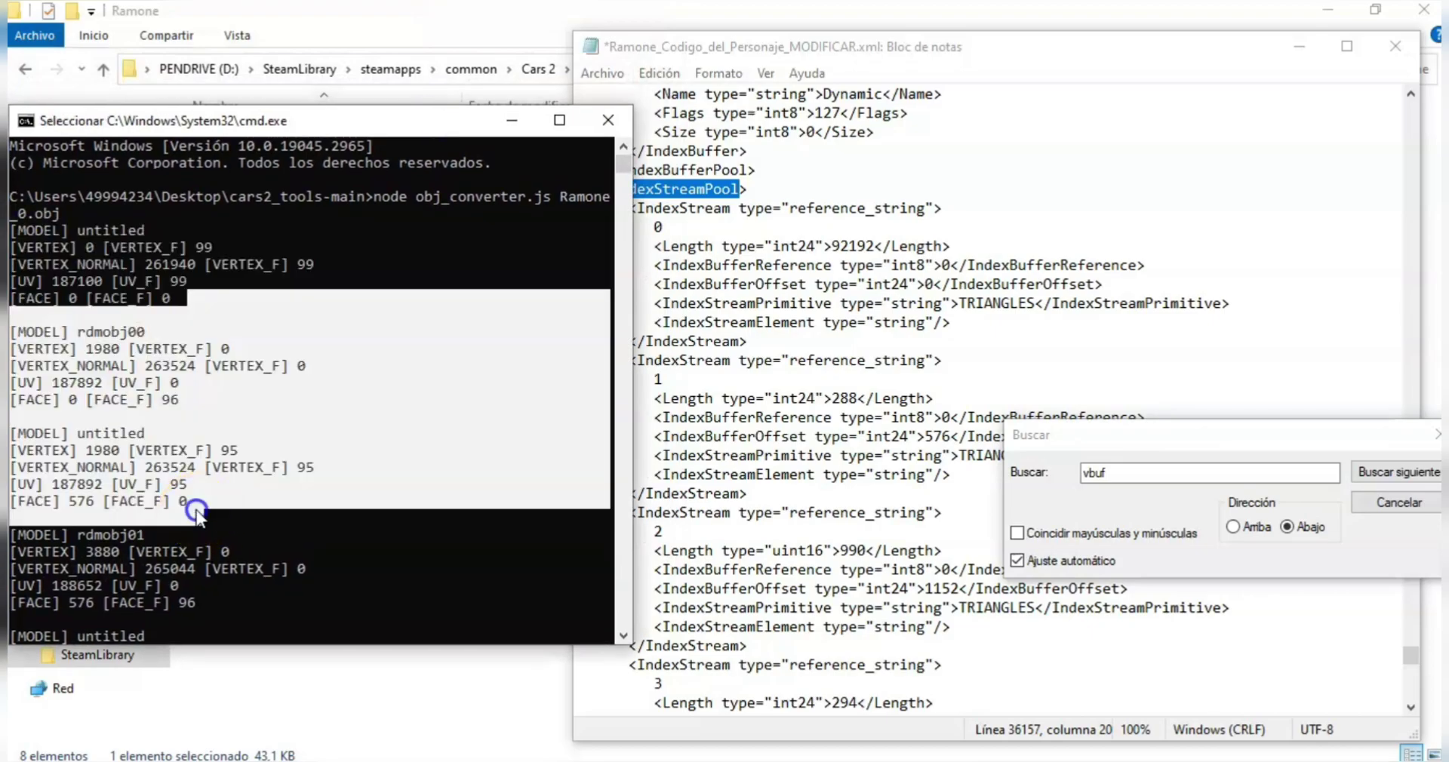
{"action": "left_click", "coordinate": [192, 383]}
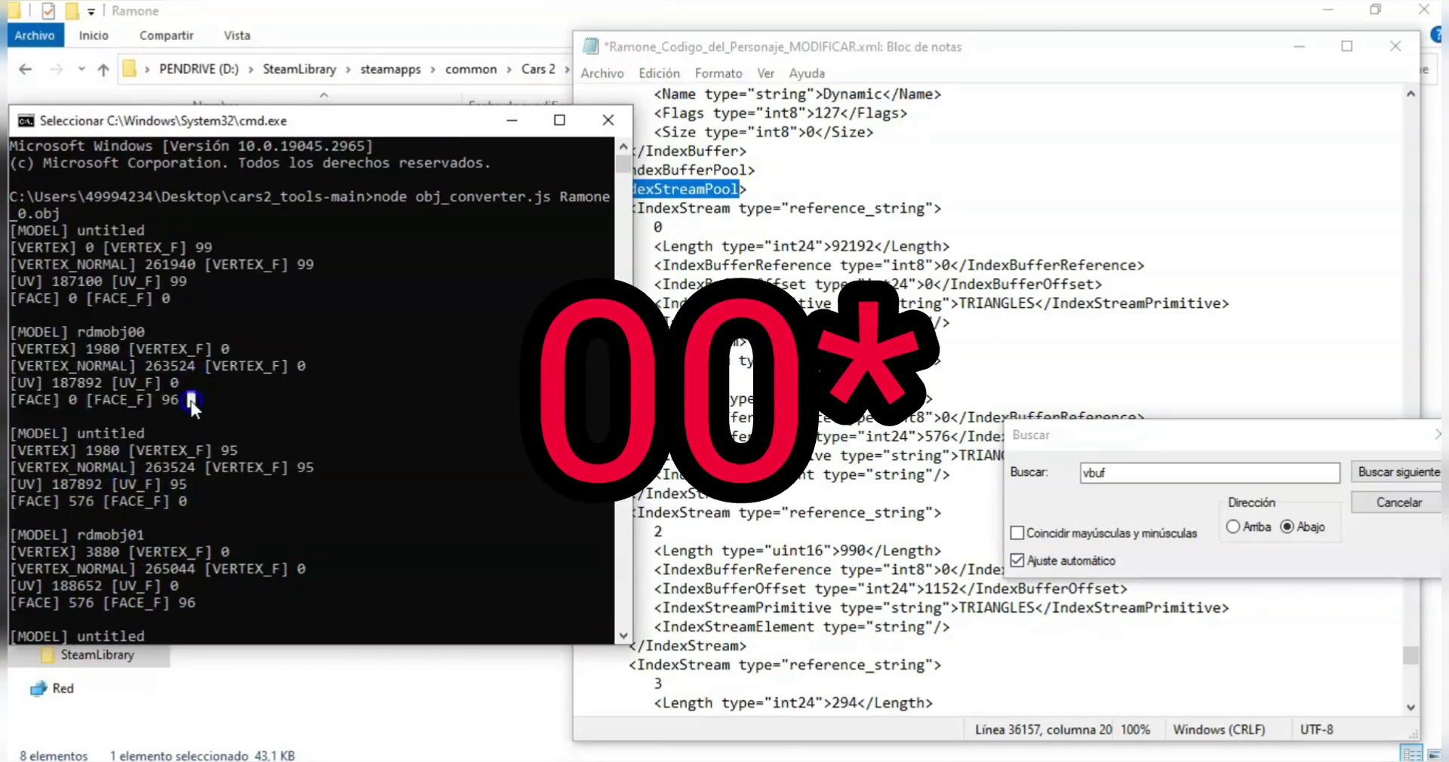
{"action": "right_click", "coordinate": [165, 400]}
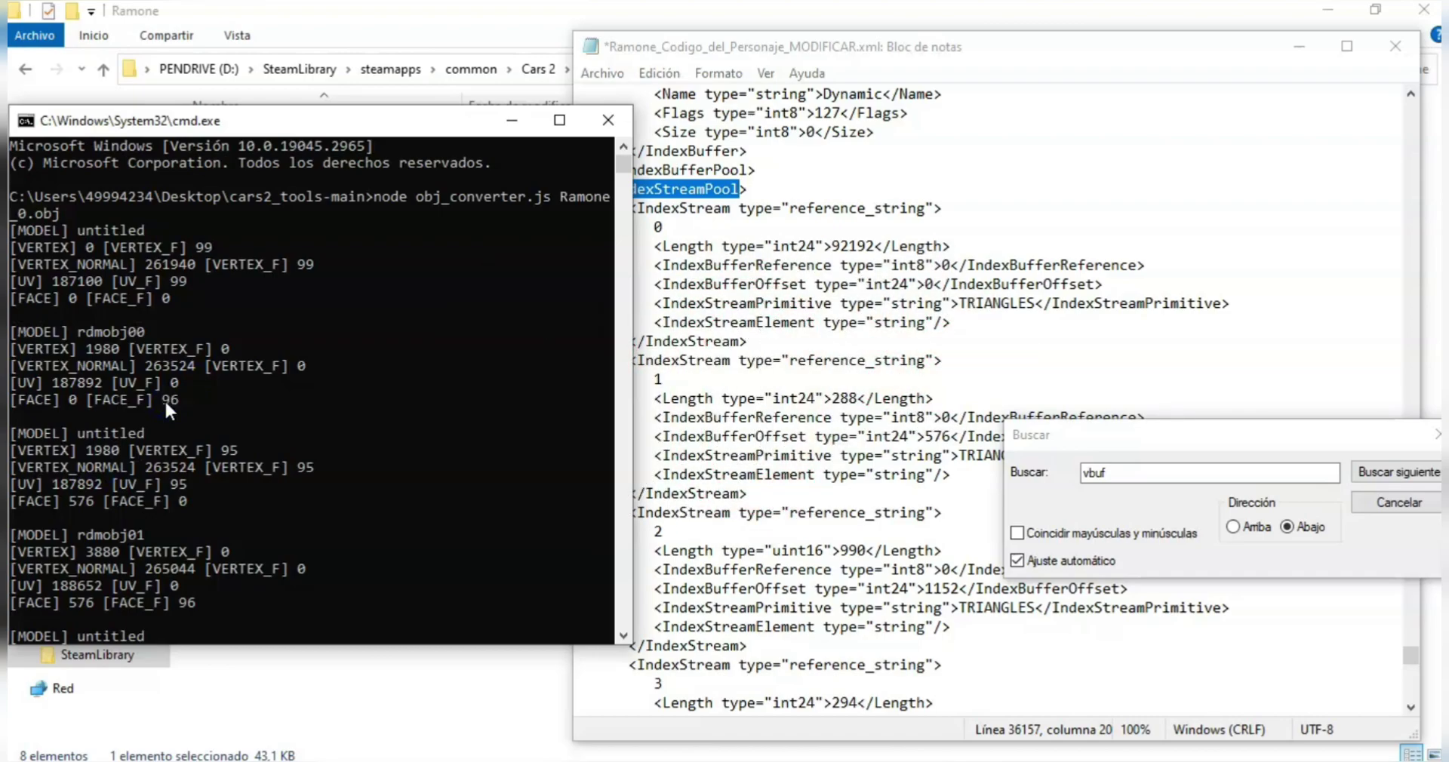
{"action": "left_click", "coordinate": [187, 714]}
{"action": "type", "text": "calcul"}
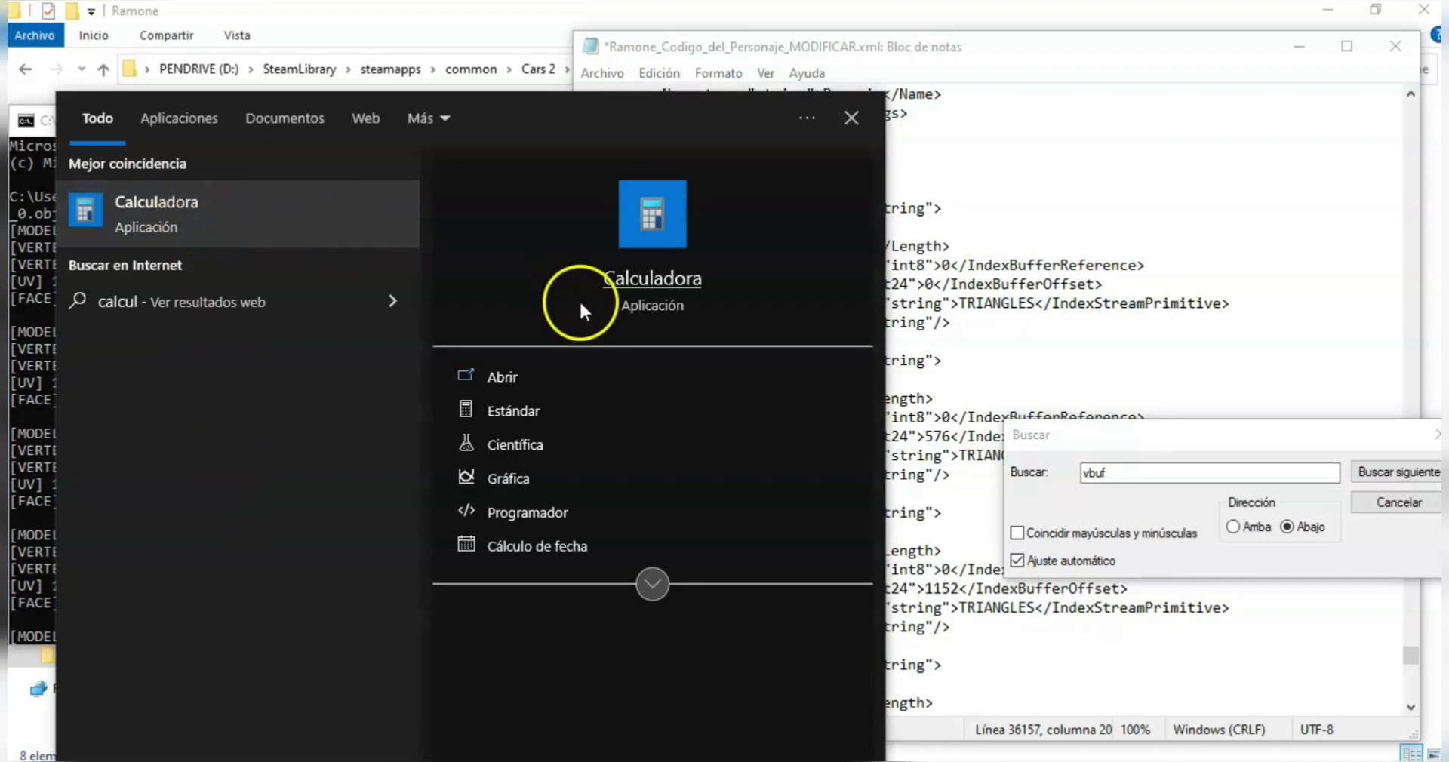
Step: Compute 96 × 3 = 288 in Calculator and set index stream 0's Length to 288
{"action": "left_click", "coordinate": [578, 301]}
{"action": "type", "text": "96"}
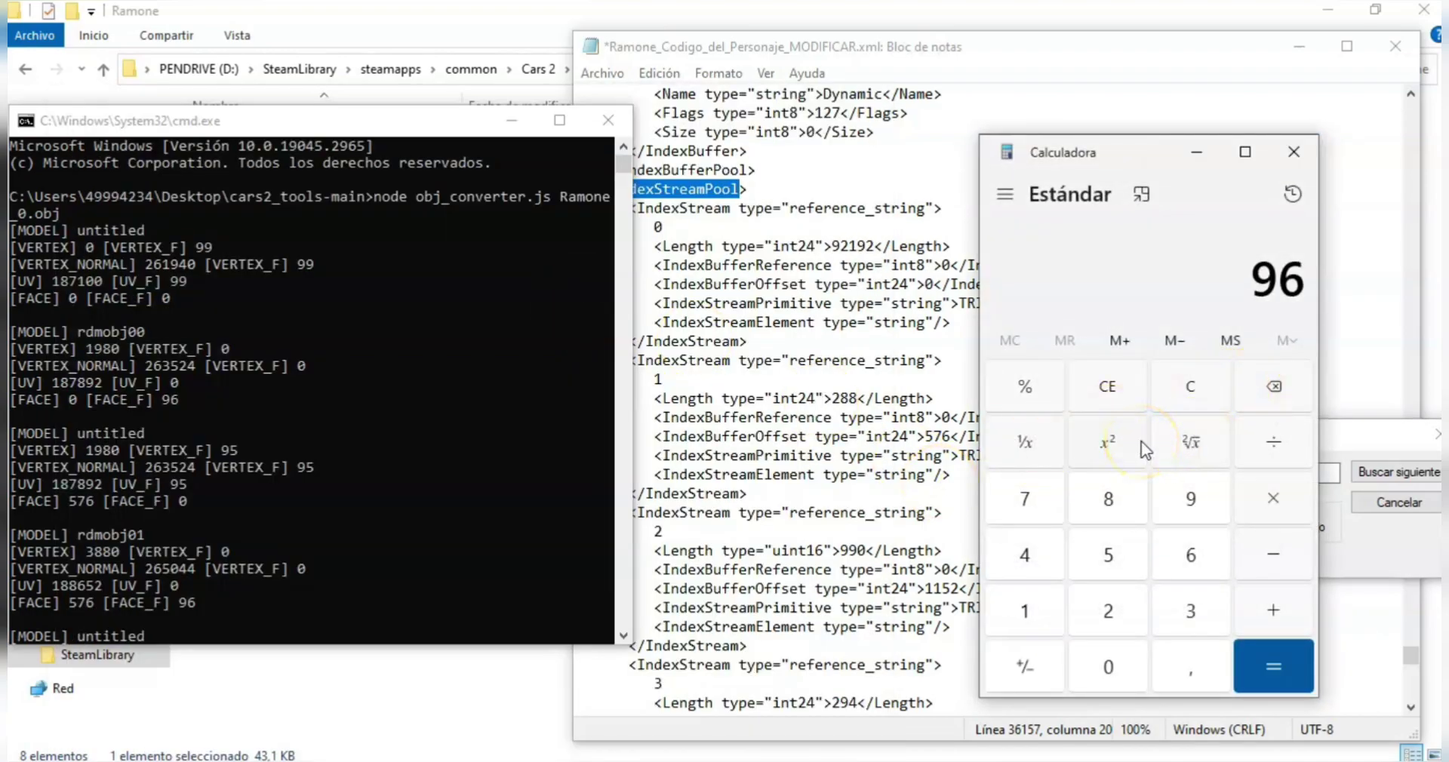
{"action": "left_click", "coordinate": [1270, 502]}
{"action": "left_click", "coordinate": [1196, 612]}
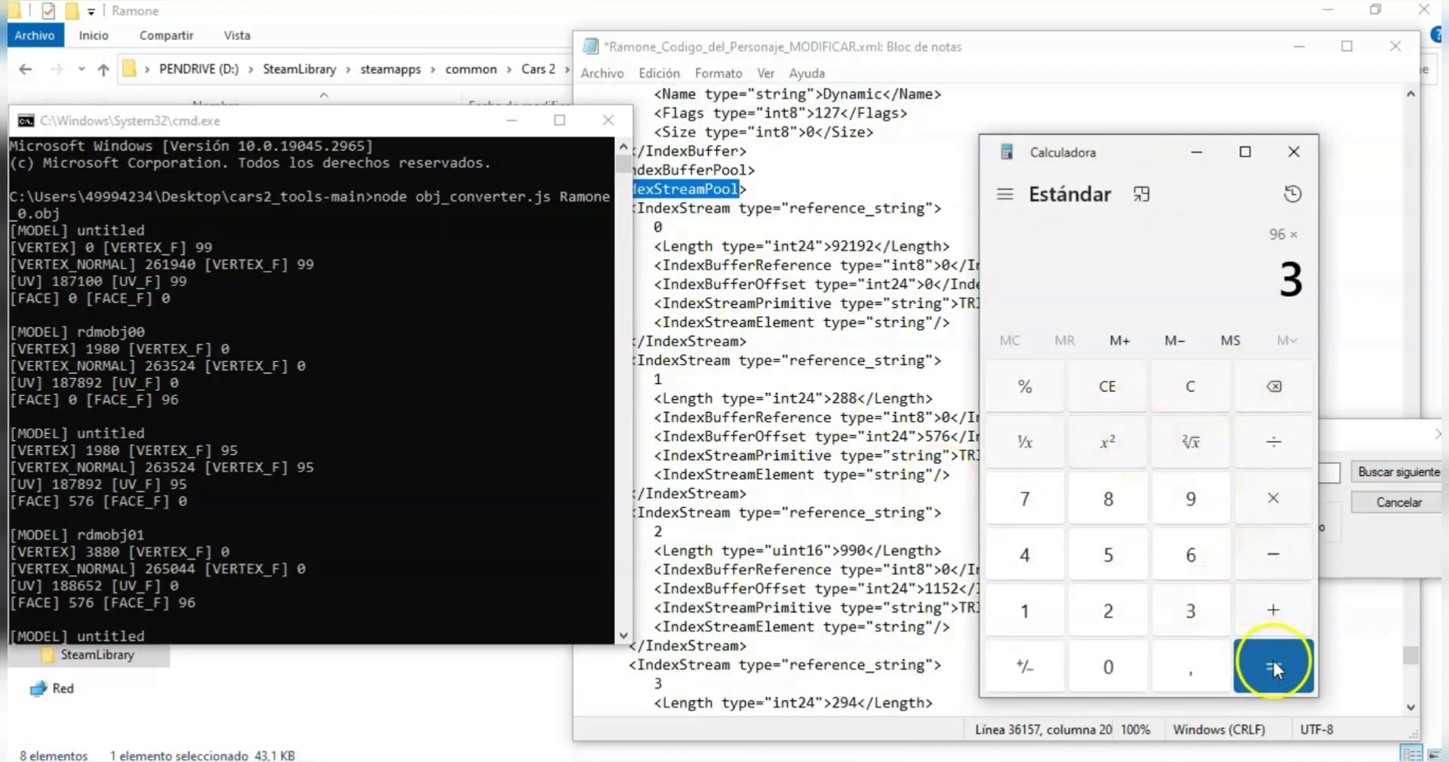
{"action": "left_click", "coordinate": [1273, 664]}
{"action": "double_click", "coordinate": [1249, 281]}
{"action": "key", "text": "ctrl+c"}
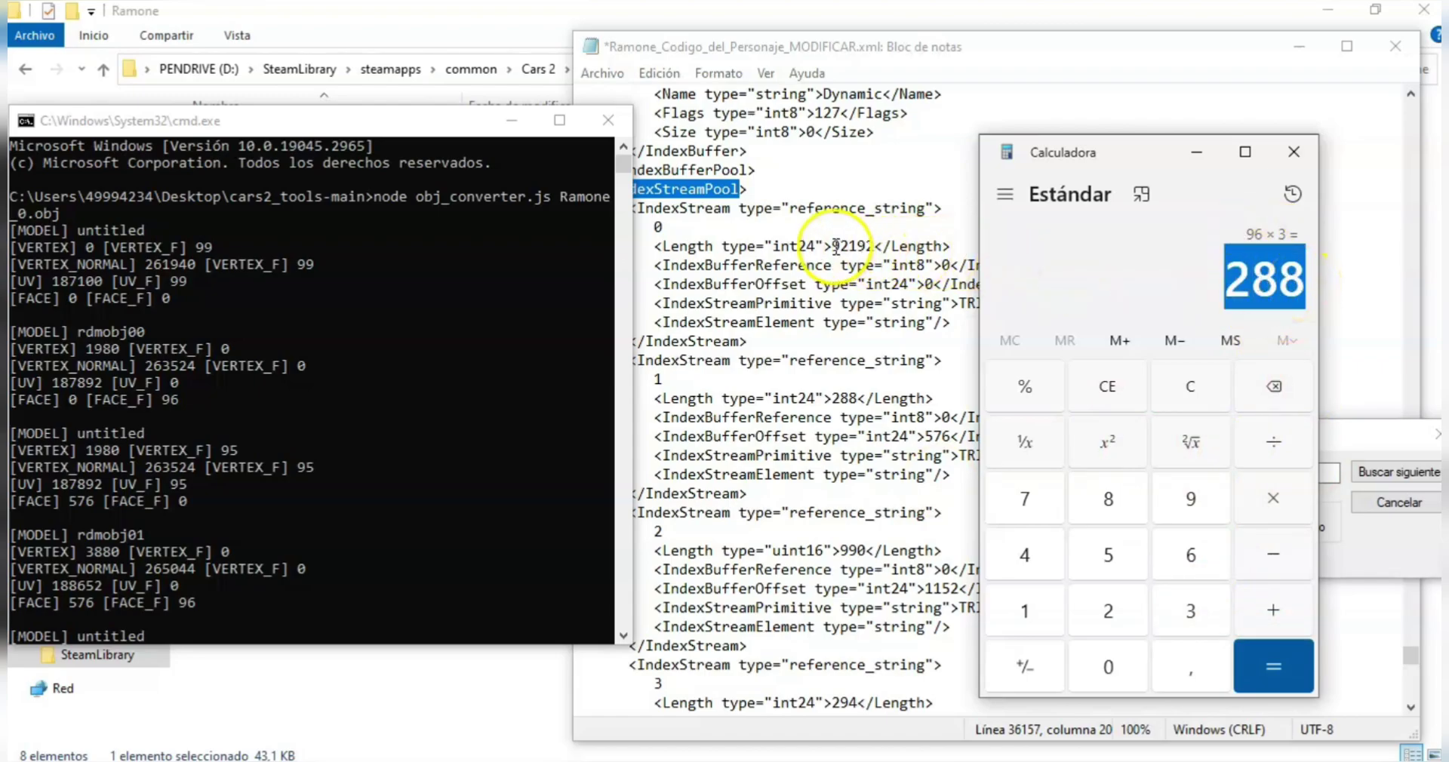
{"action": "left_click_drag", "start_coordinate": [833, 247], "coordinate": [868, 247]}
{"action": "key", "text": "ctrl+v"}
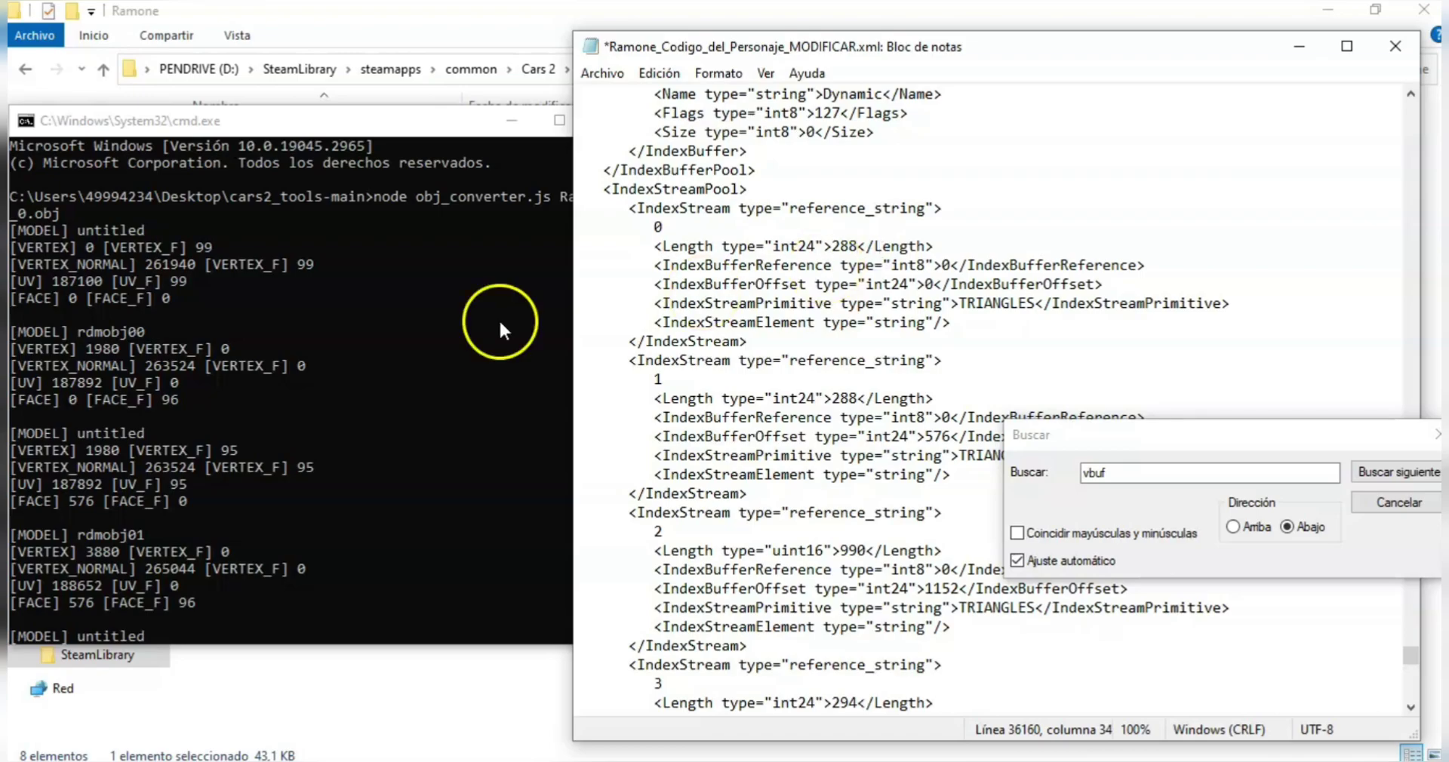
Step: Check stream 0's IndexBufferOffset 0 and rdmobj01's face count 96 against the converter output
{"action": "left_click", "coordinate": [75, 401]}
{"action": "left_click", "coordinate": [70, 401]}
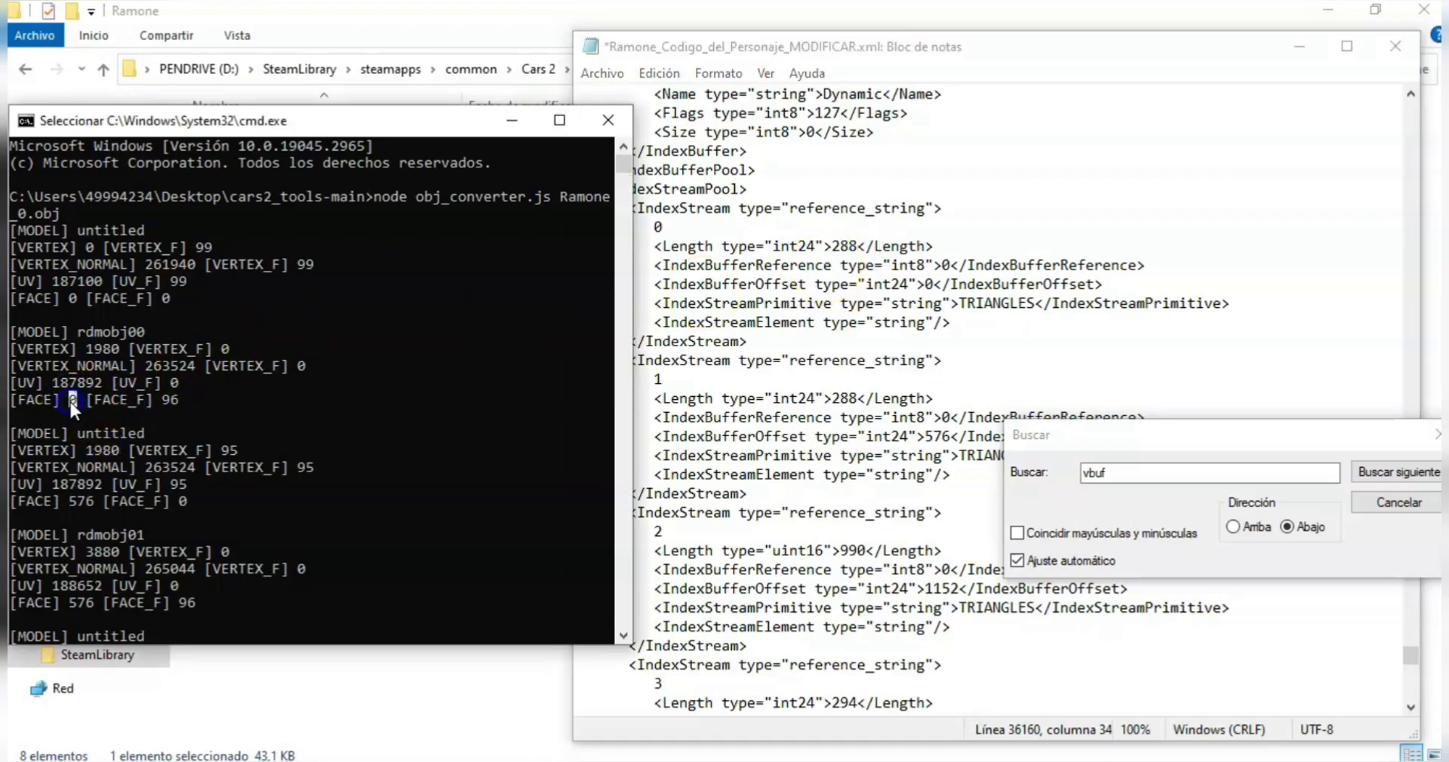
{"action": "double_click", "coordinate": [929, 284]}
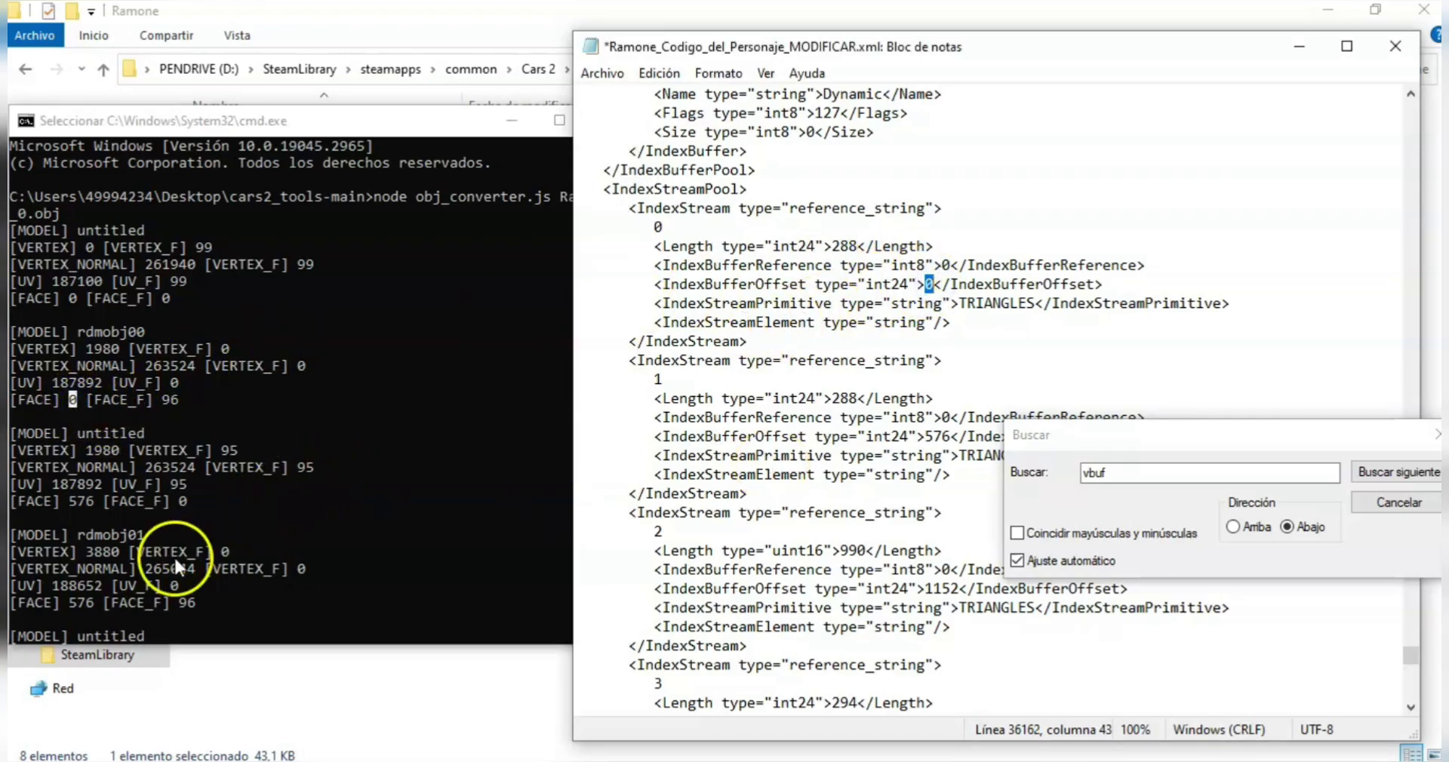
{"action": "left_click", "coordinate": [199, 498]}
{"action": "left_click_drag", "start_coordinate": [10, 433], "coordinate": [211, 504]}
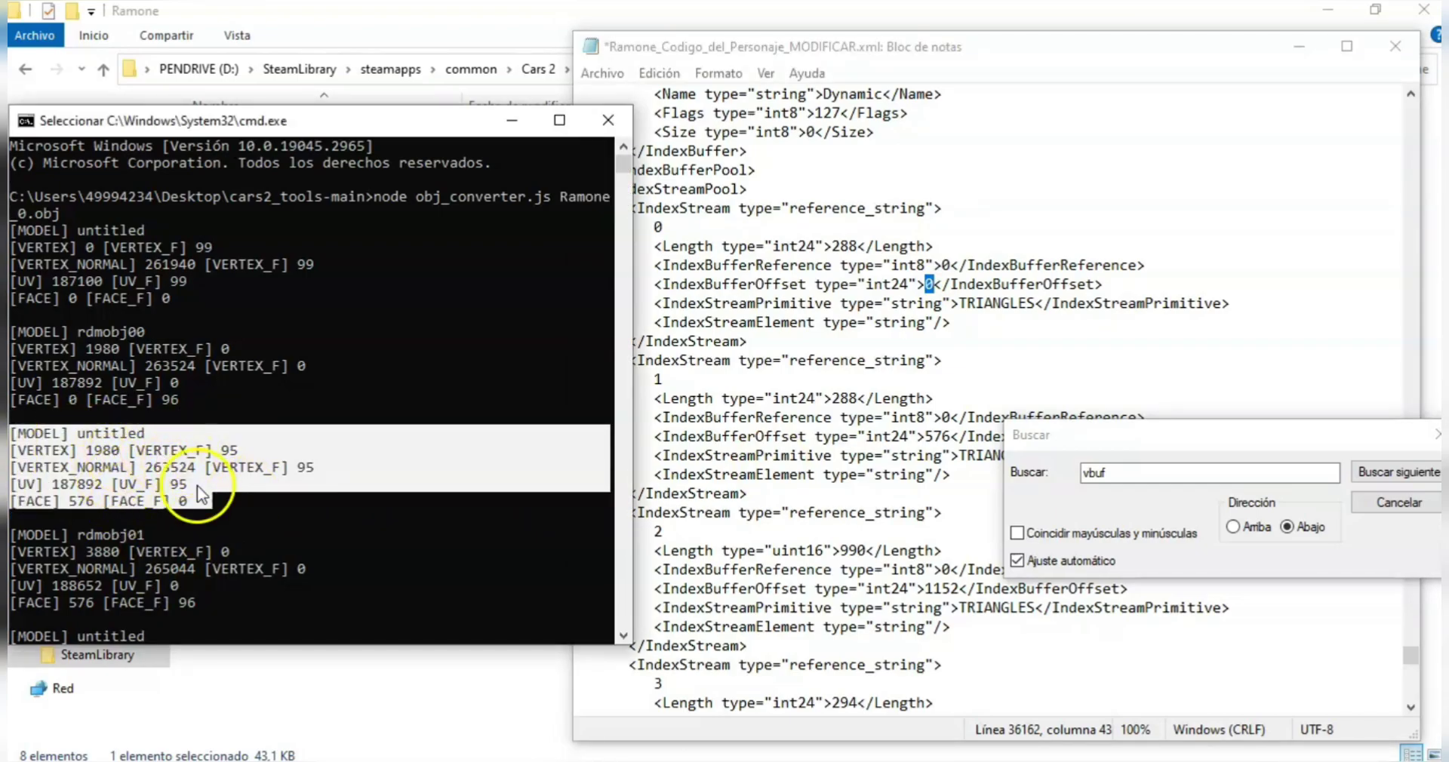
{"action": "left_click", "coordinate": [623, 636]}
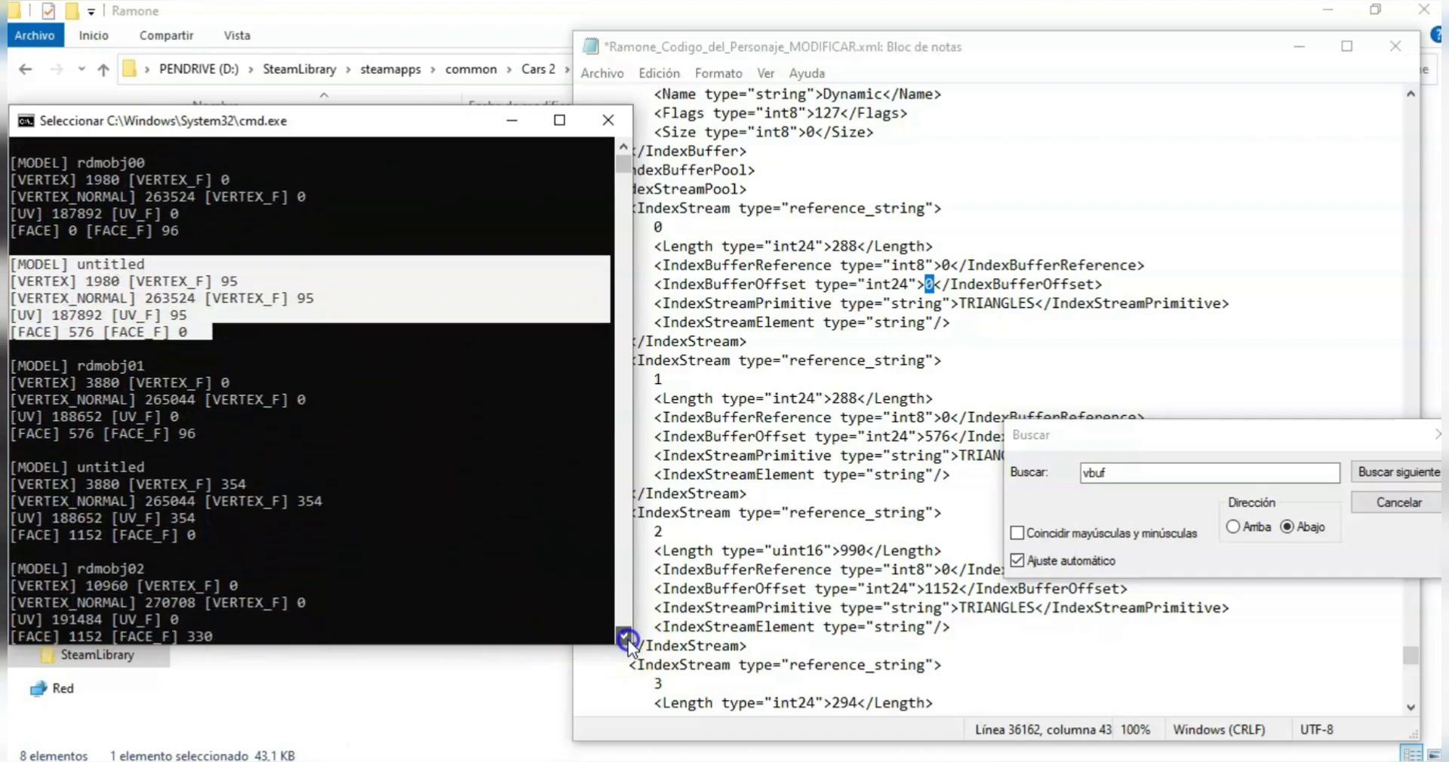
{"action": "left_click", "coordinate": [215, 385]}
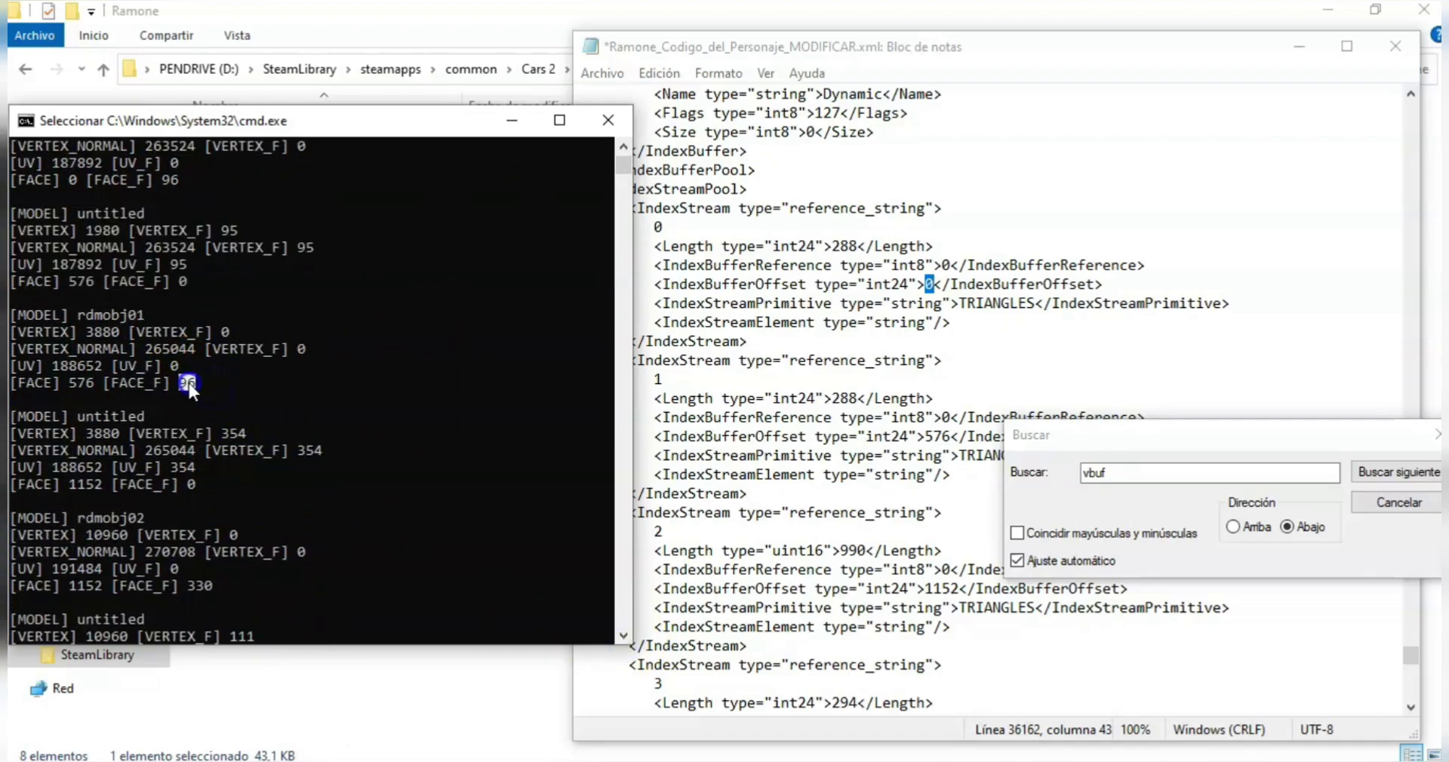
{"action": "right_click", "coordinate": [184, 387]}
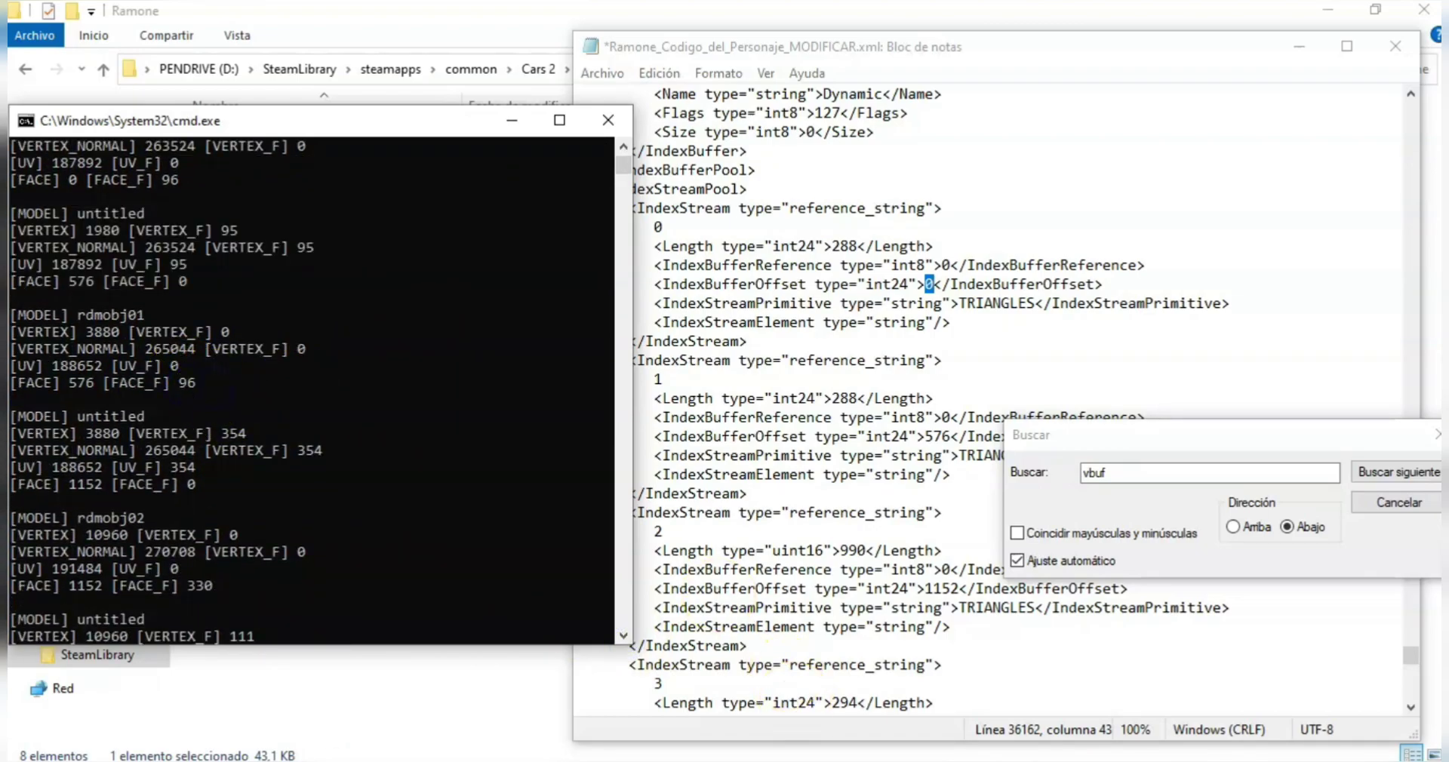
{"action": "left_click", "coordinate": [852, 246]}
{"action": "key", "text": "alt+Tab"}
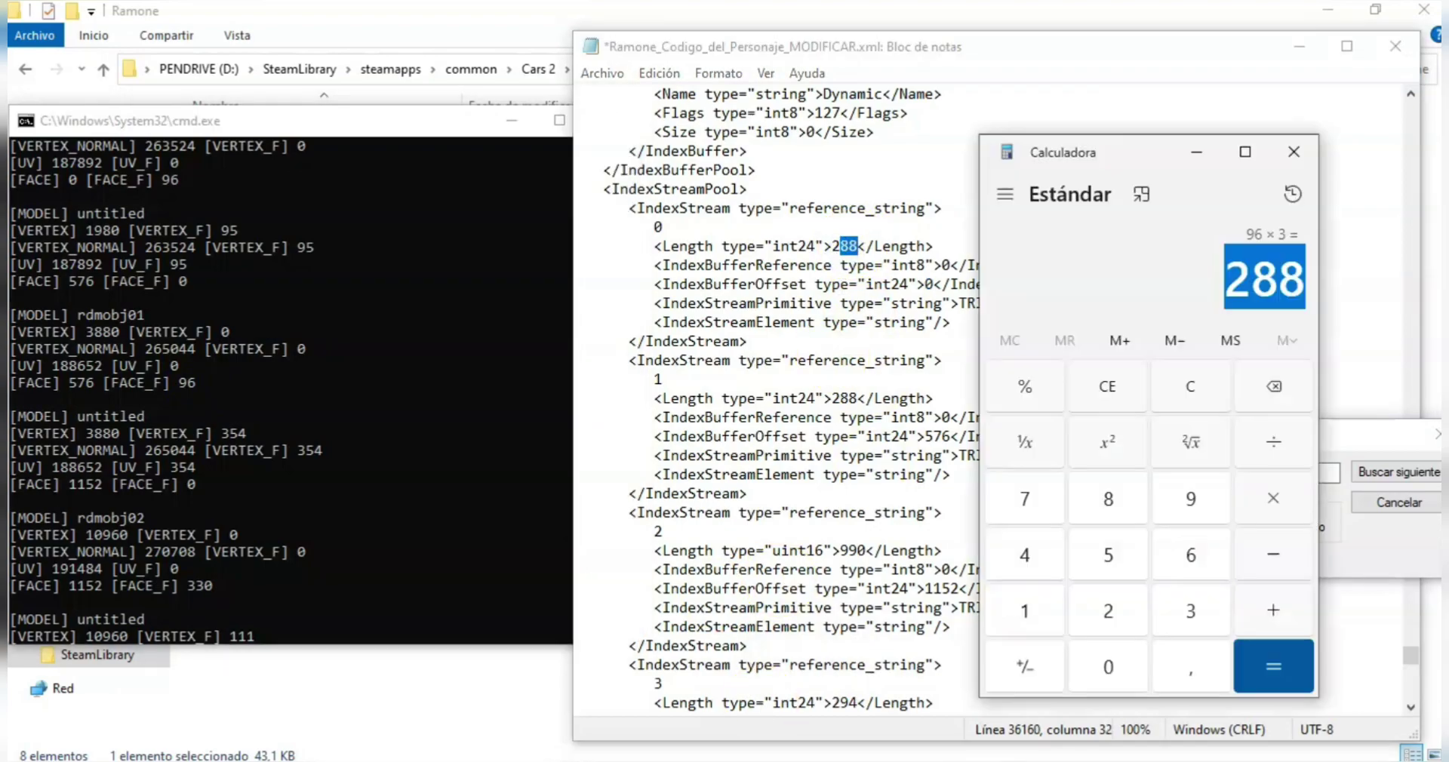
{"action": "right_click", "coordinate": [1272, 280]}
{"action": "left_click", "coordinate": [1230, 302]}
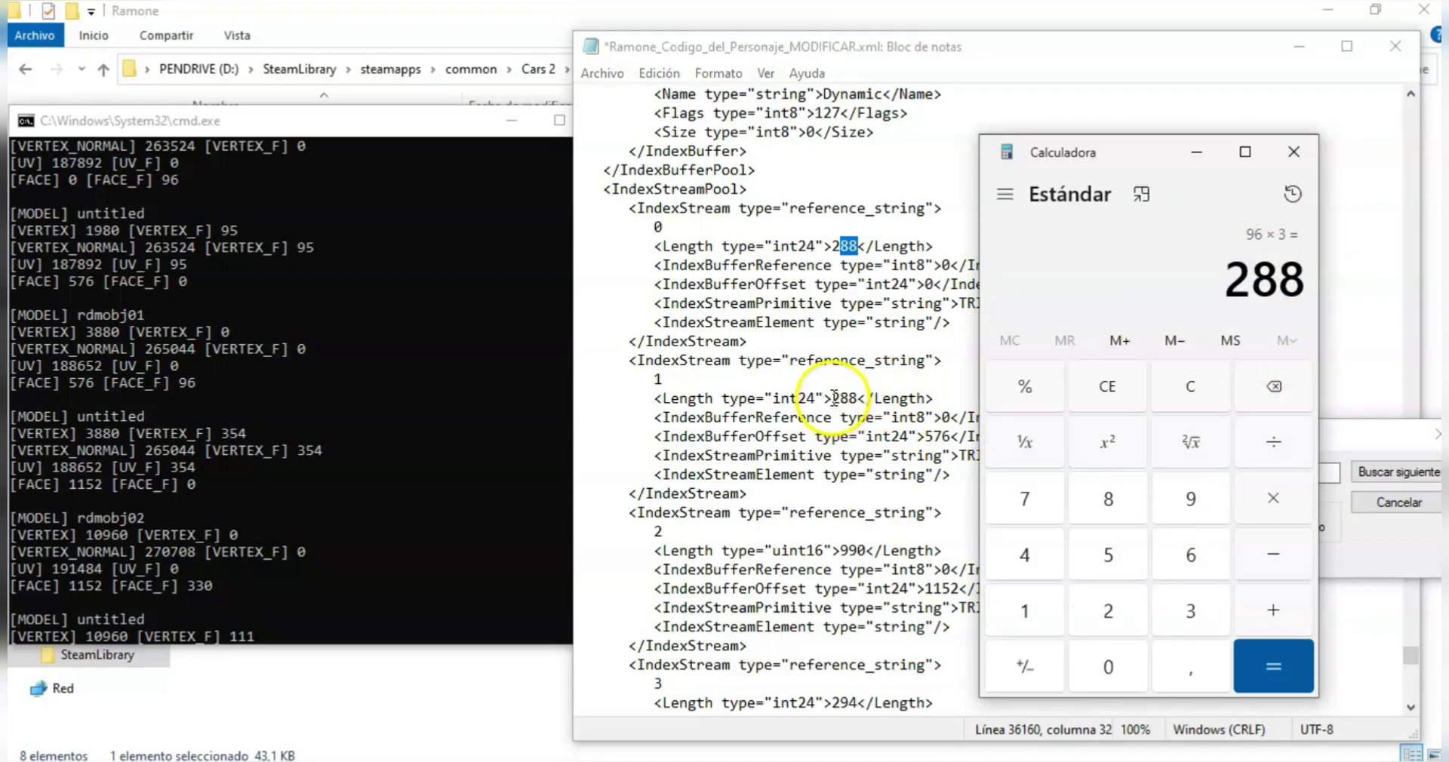
Step: Verify stream 1's Length 288 and IndexBufferOffset 576 against rdmobj01's converter values
{"action": "left_click_drag", "start_coordinate": [833, 399], "coordinate": [860, 397]}
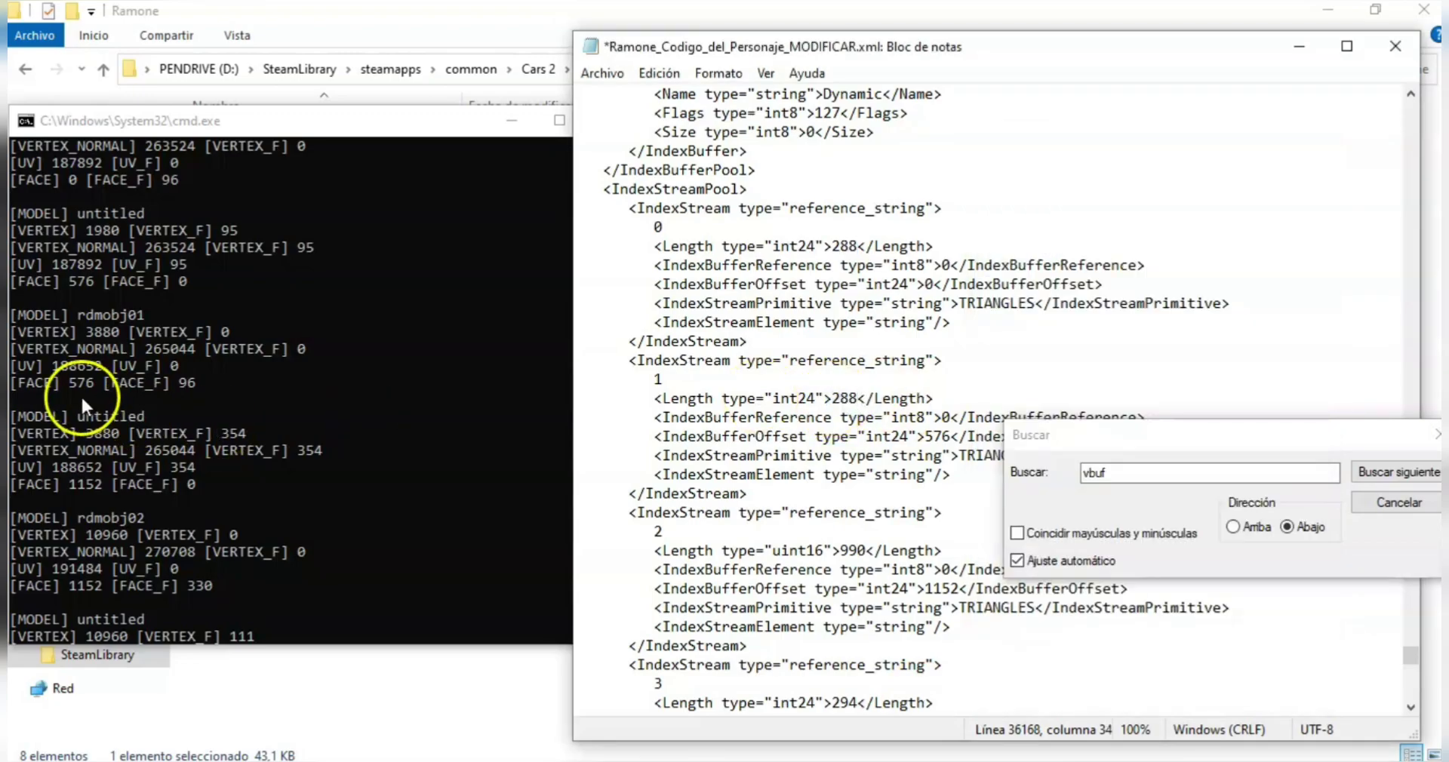
{"action": "left_click", "coordinate": [92, 379]}
{"action": "left_click", "coordinate": [96, 382]}
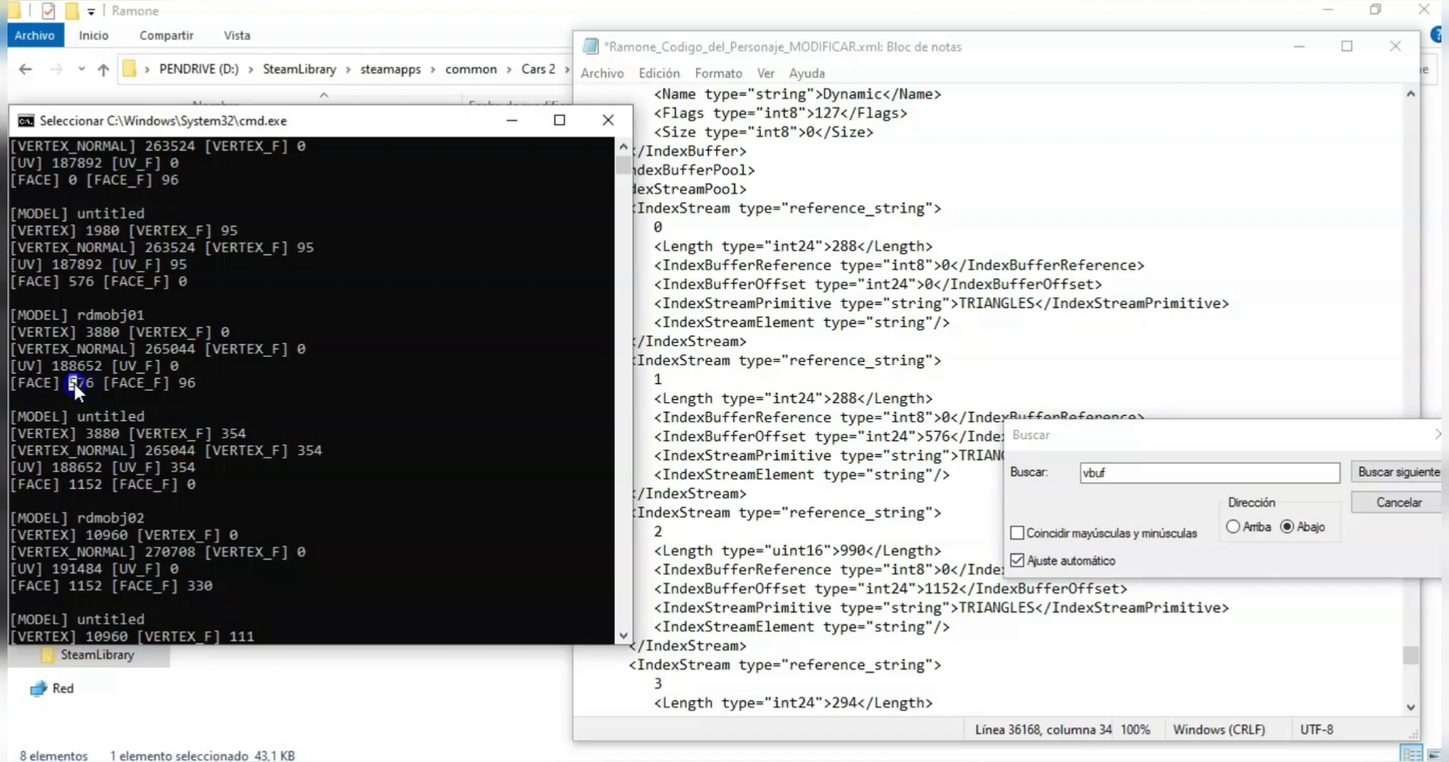
{"action": "right_click", "coordinate": [93, 382]}
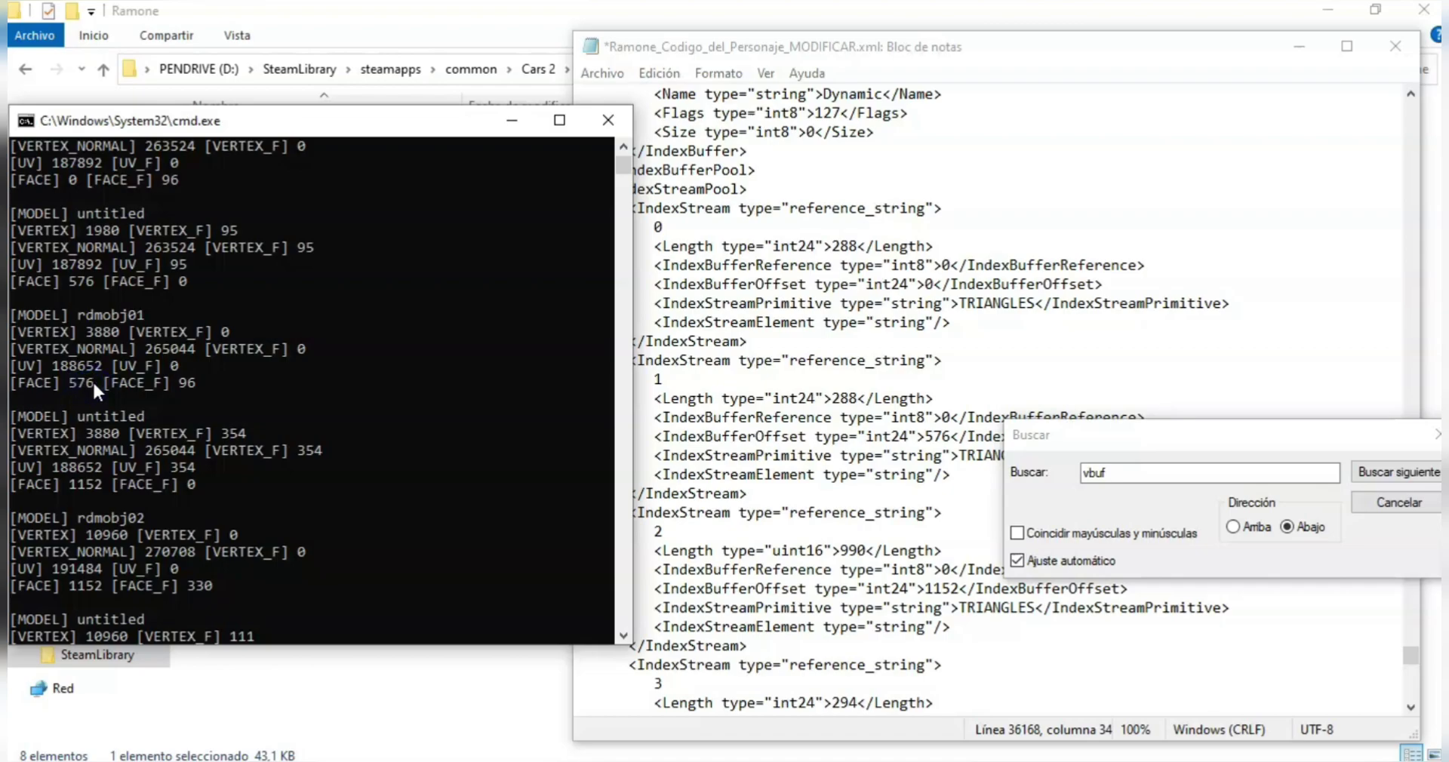
{"action": "double_click", "coordinate": [939, 436]}
Step: Compute rdmobj02's 330 × 3 = 990 and set stream 2's Length to 990
{"action": "left_click", "coordinate": [200, 587]}
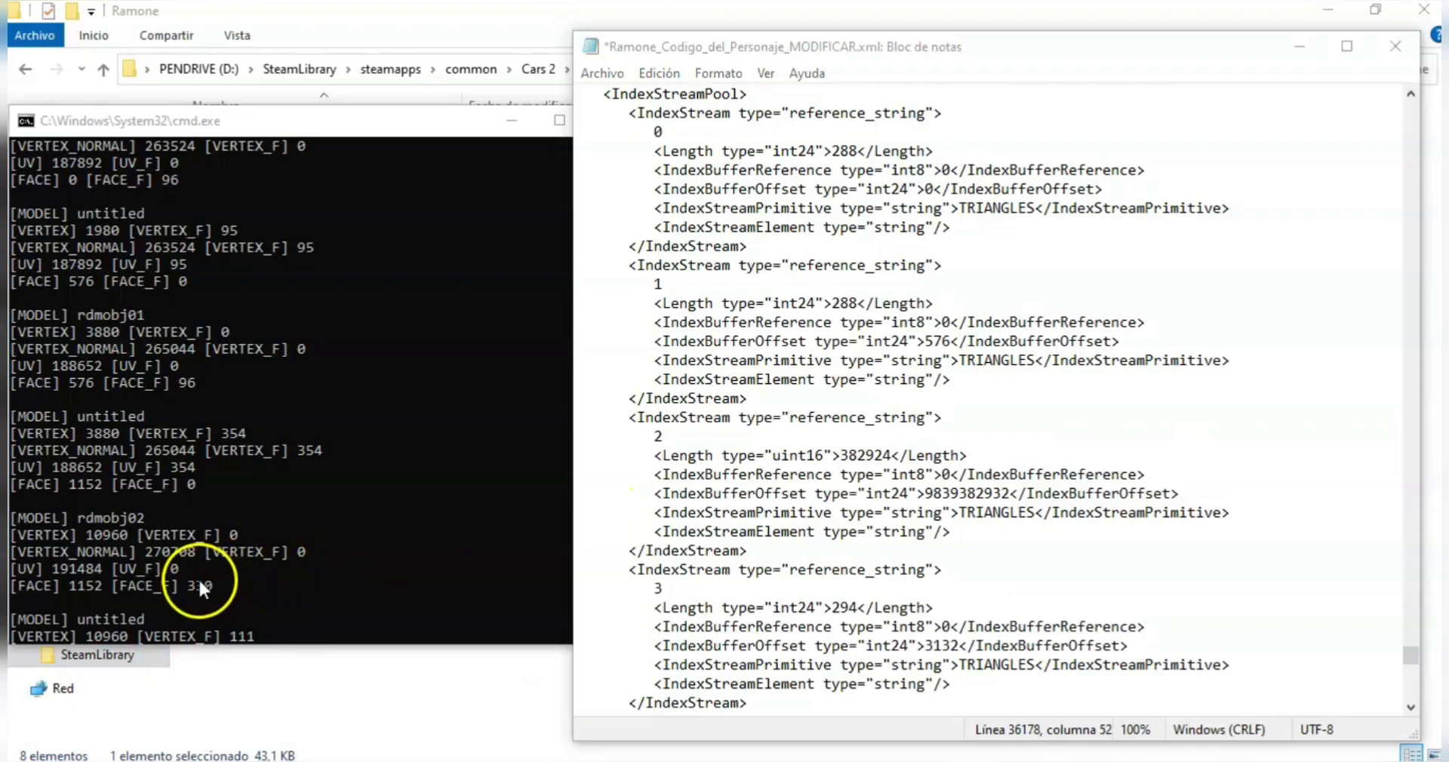
{"action": "left_click", "coordinate": [189, 587]}
{"action": "left_click_drag", "start_coordinate": [208, 587], "coordinate": [192, 587]}
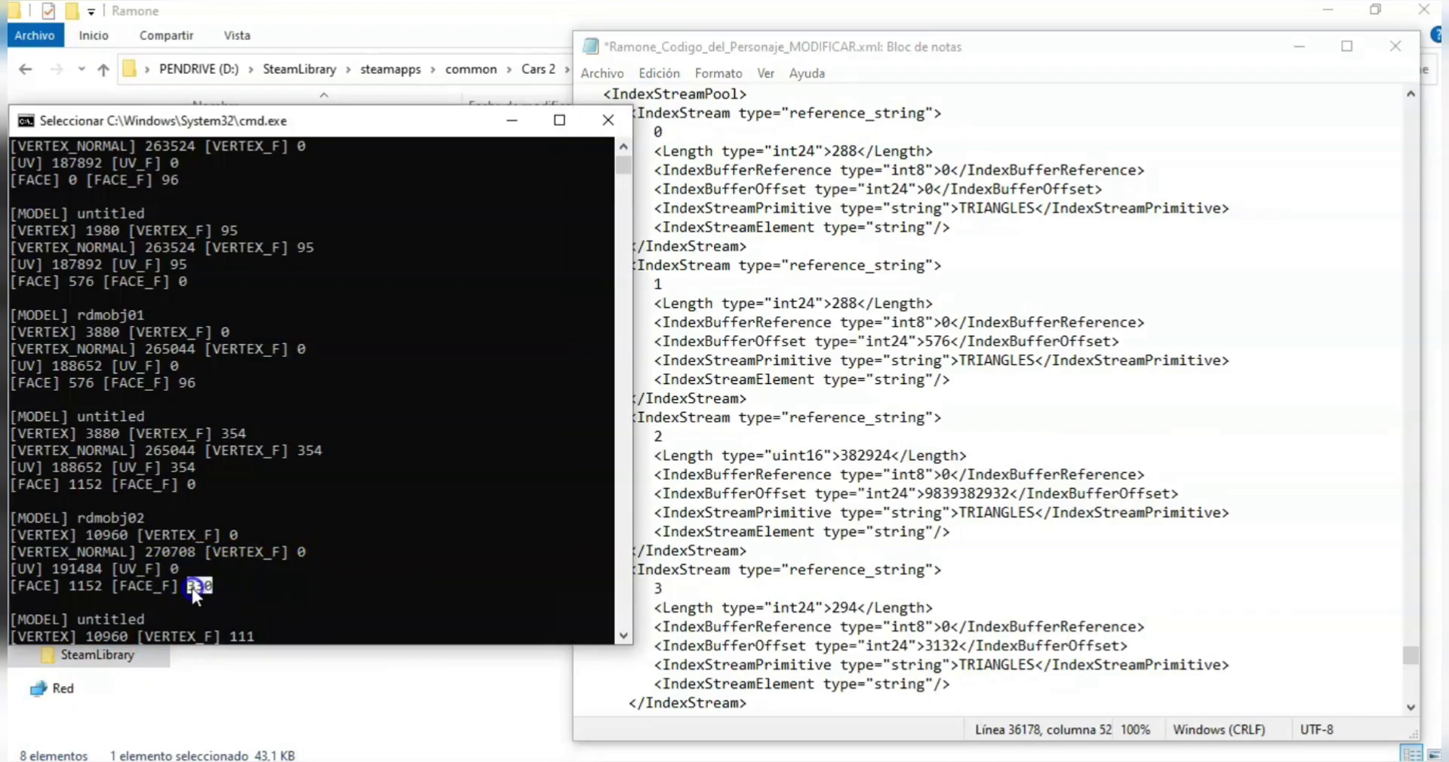
{"action": "right_click", "coordinate": [192, 587]}
{"action": "left_click", "coordinate": [845, 743]}
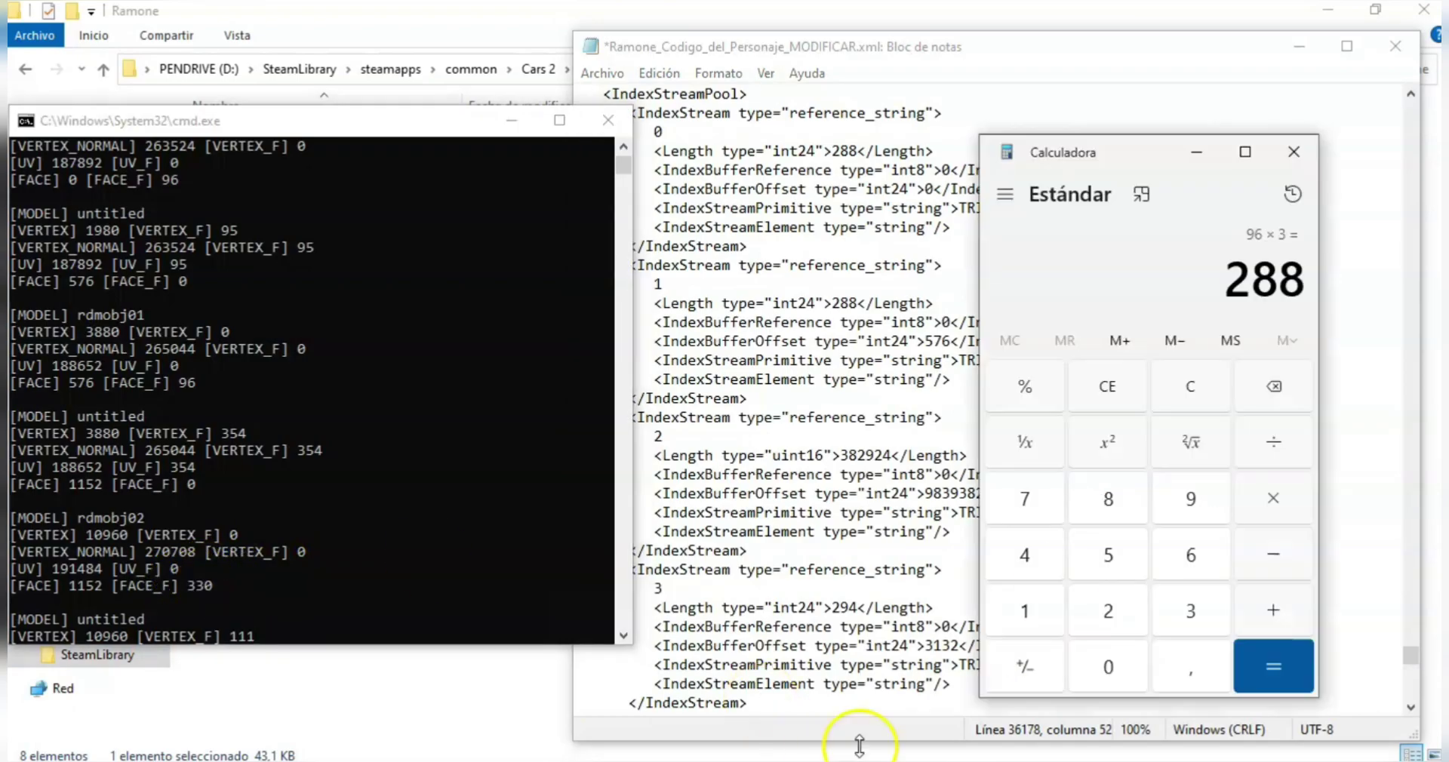
{"action": "left_click", "coordinate": [1190, 387]}
{"action": "type", "text": "330"}
{"action": "left_click", "coordinate": [1273, 498]}
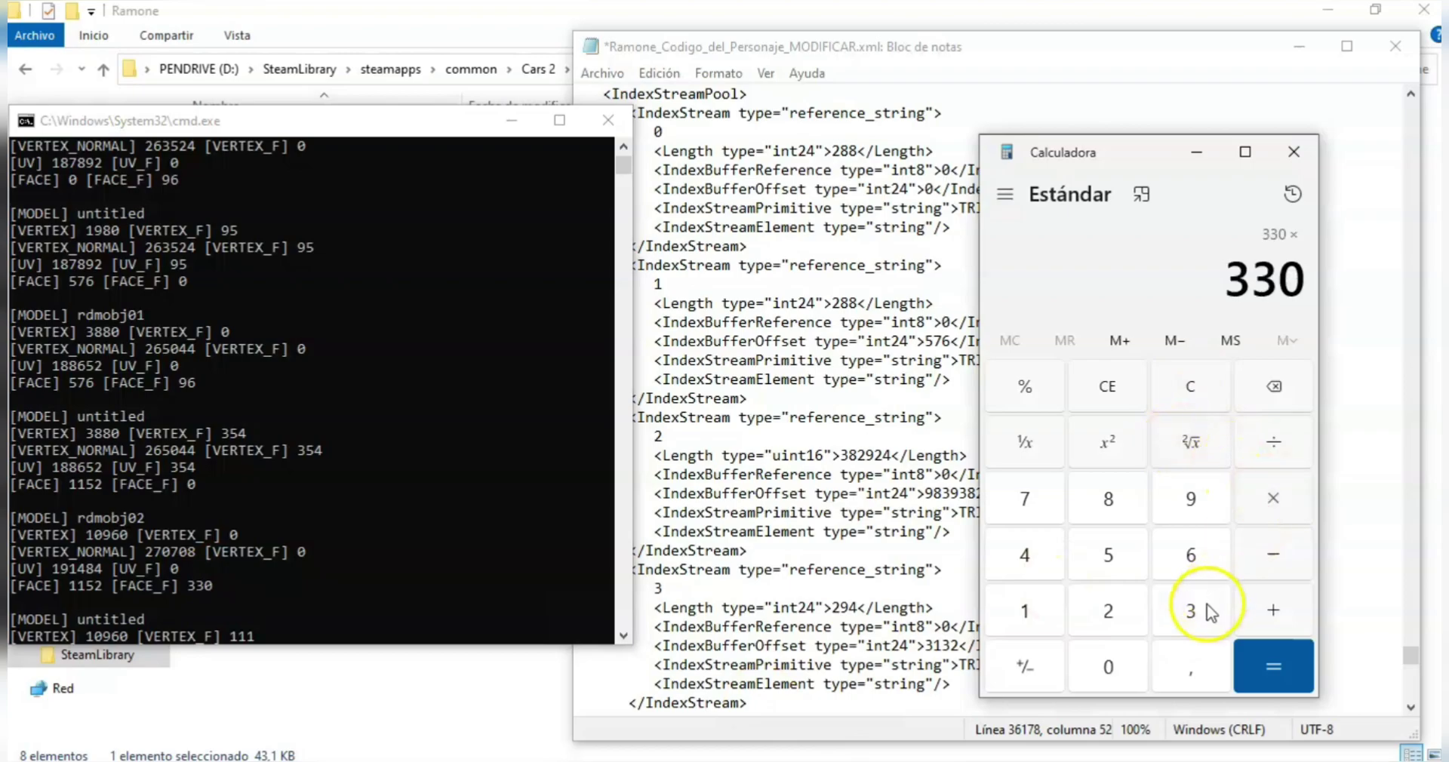
{"action": "left_click", "coordinate": [1190, 610]}
{"action": "left_click", "coordinate": [1274, 665]}
{"action": "left_click_drag", "start_coordinate": [1302, 278], "coordinate": [1232, 275]}
{"action": "key", "text": "ctrl+c"}
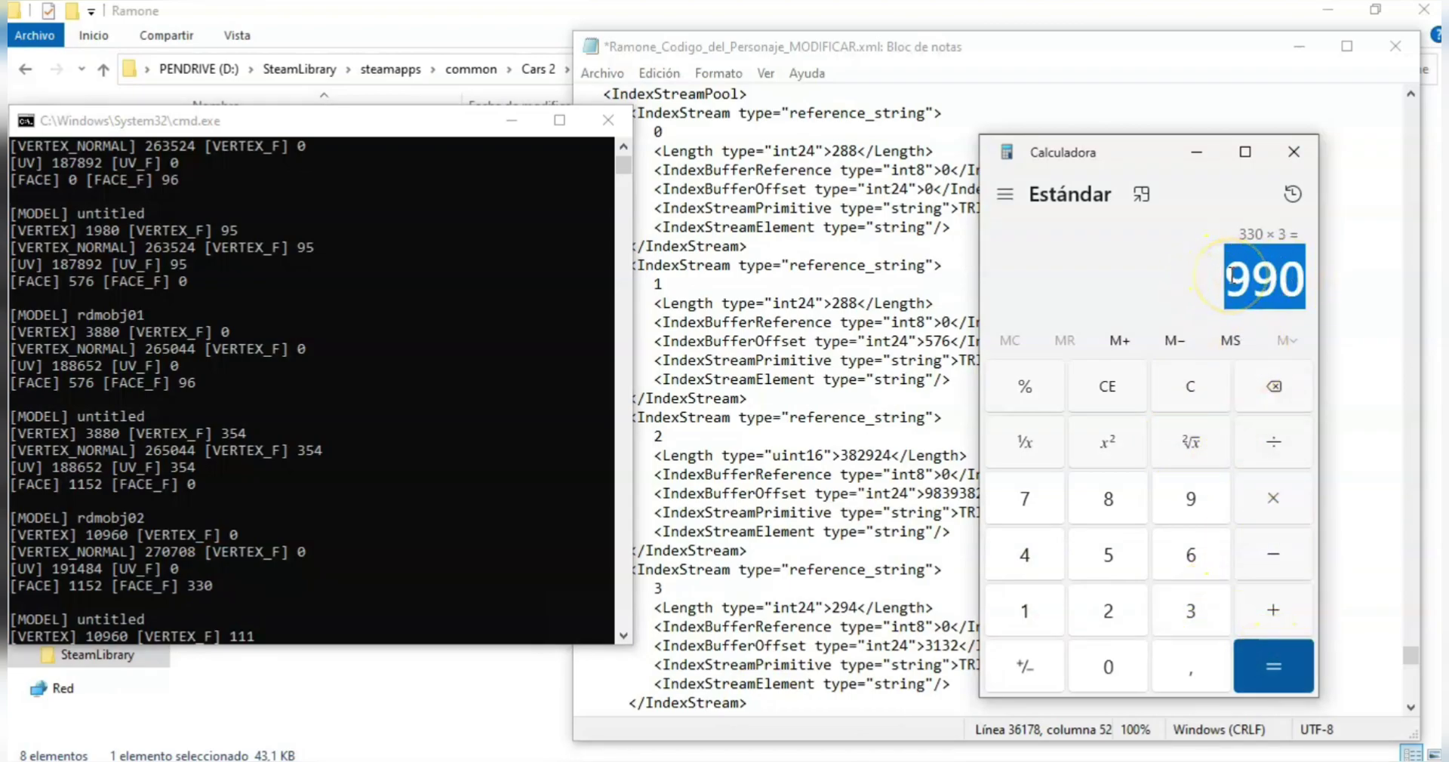
{"action": "left_click_drag", "start_coordinate": [840, 455], "coordinate": [878, 450]}
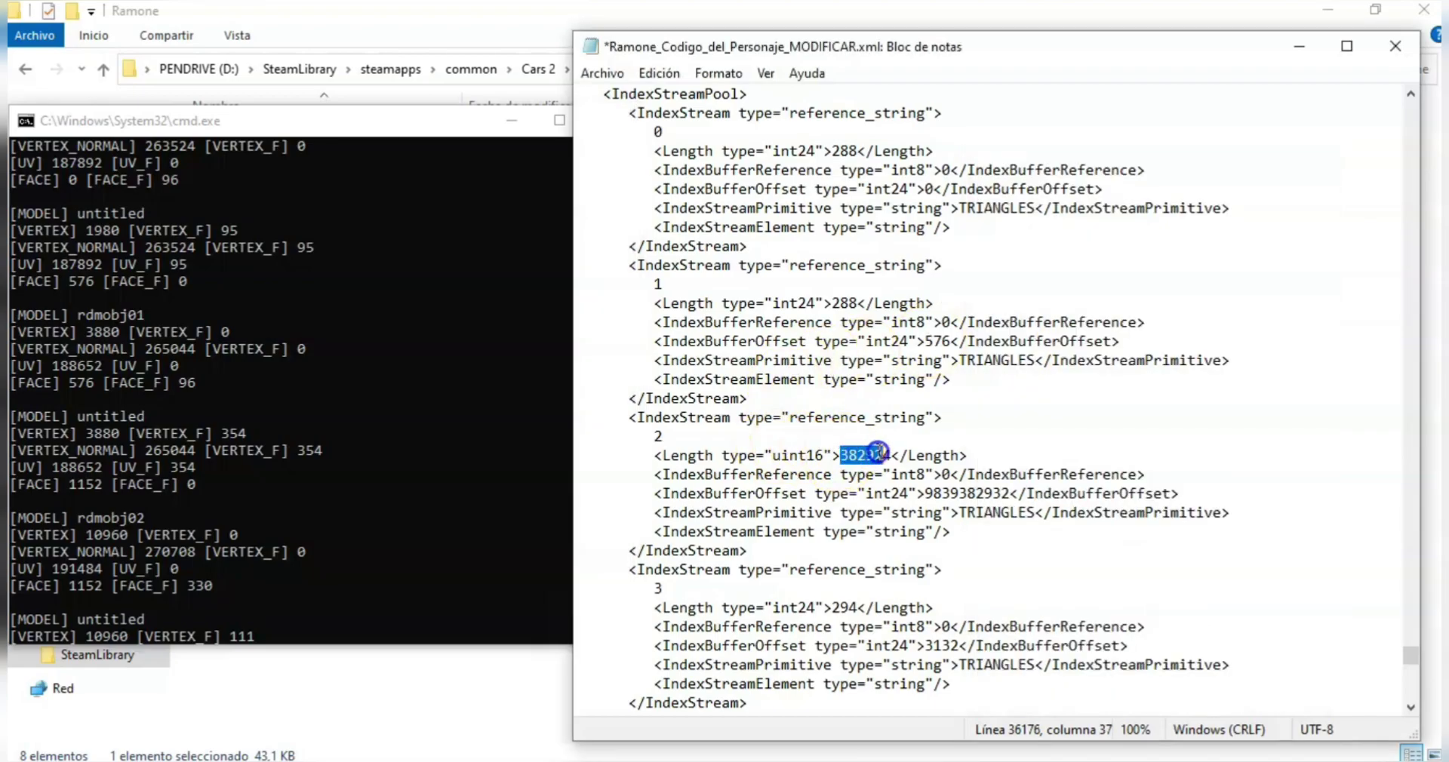
{"action": "key", "text": "ctrl+v"}
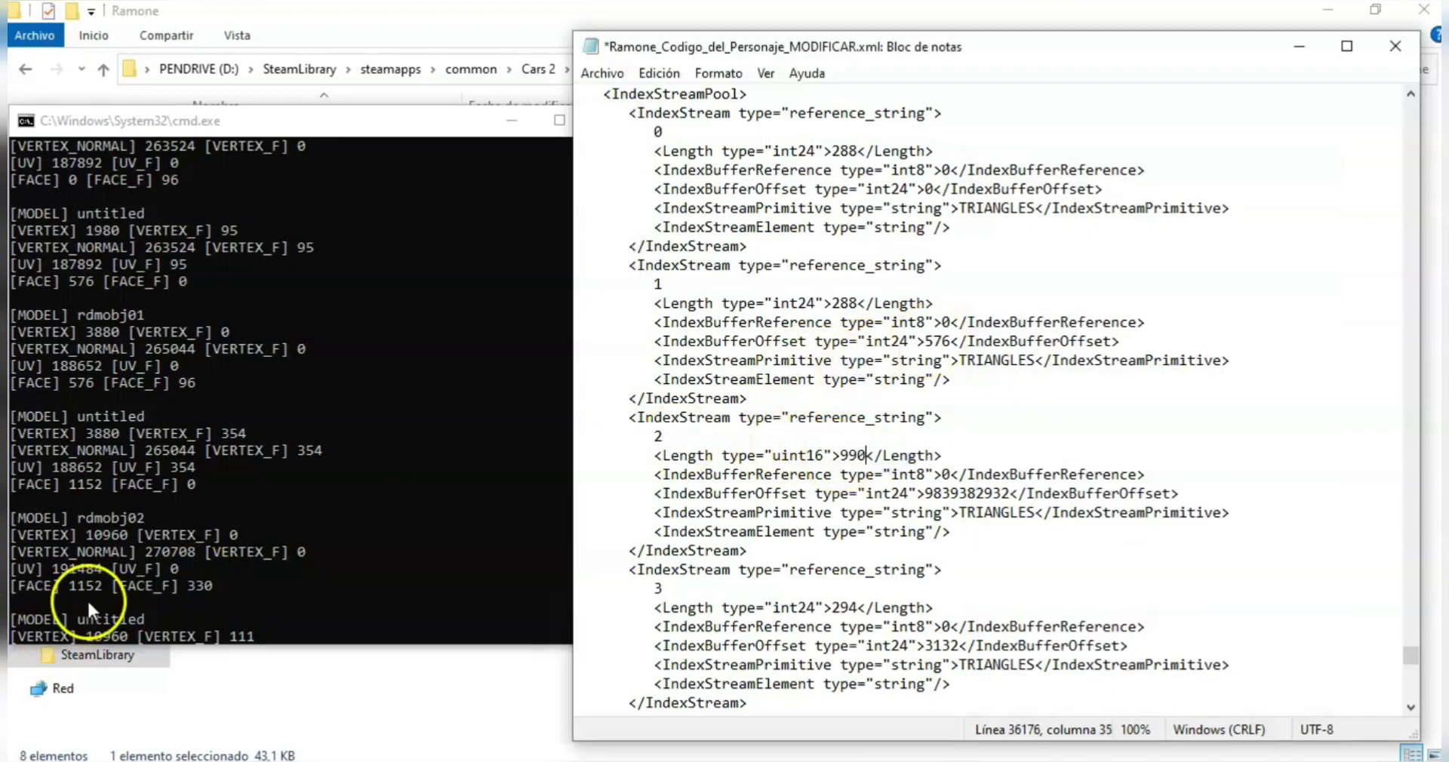
Step: Set stream 2's IndexBufferOffset to rdmobj02's face offset 1152
{"action": "left_click", "coordinate": [67, 581]}
{"action": "left_click", "coordinate": [72, 585]}
{"action": "right_click", "coordinate": [97, 582]}
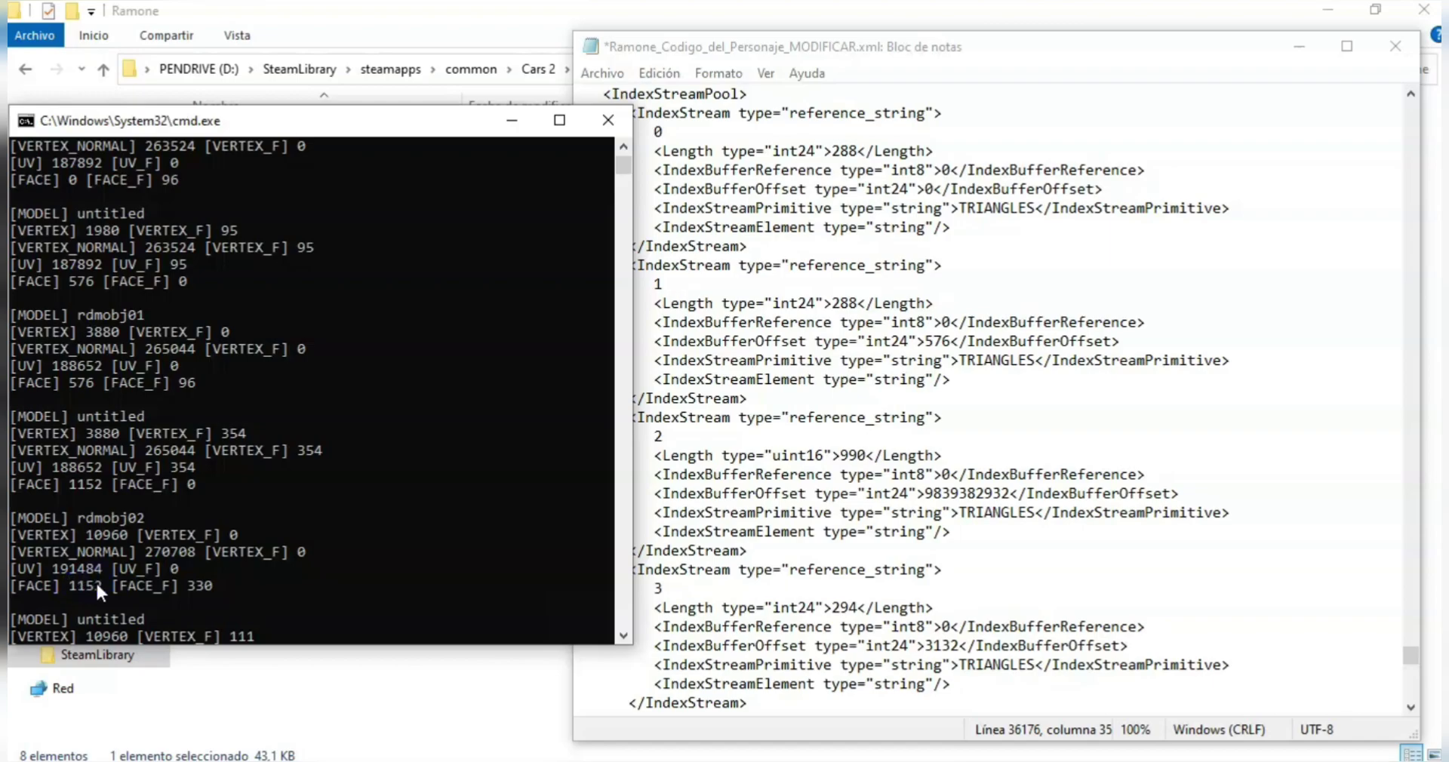
{"action": "left_click_drag", "start_coordinate": [926, 494], "coordinate": [1030, 496]}
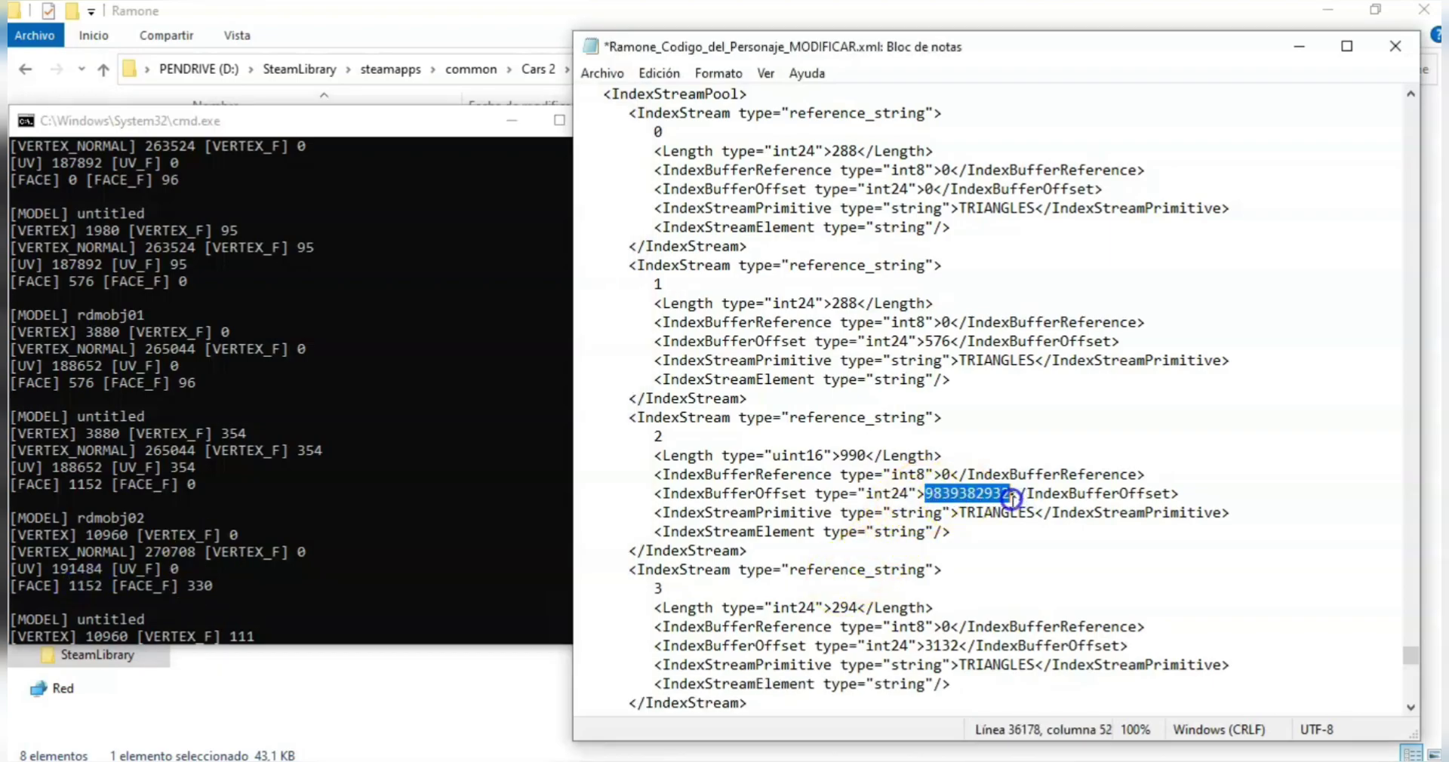
{"action": "type", "text": "1152"}
Step: Review index streams 2–6, then move down to the first vertex stream (Length 3232)
{"action": "left_click_drag", "start_coordinate": [647, 436], "coordinate": [667, 434]}
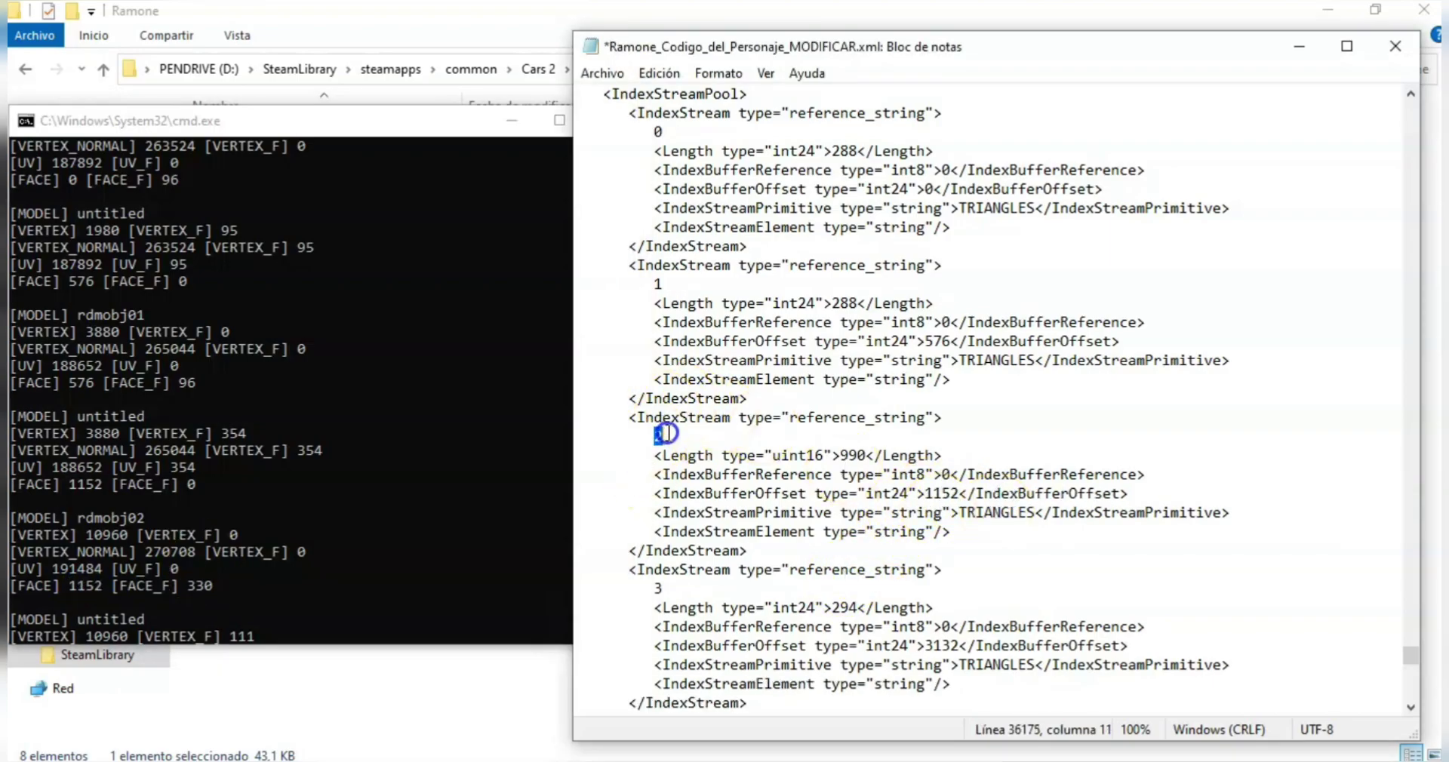
{"action": "left_click_drag", "start_coordinate": [143, 518], "coordinate": [132, 520]}
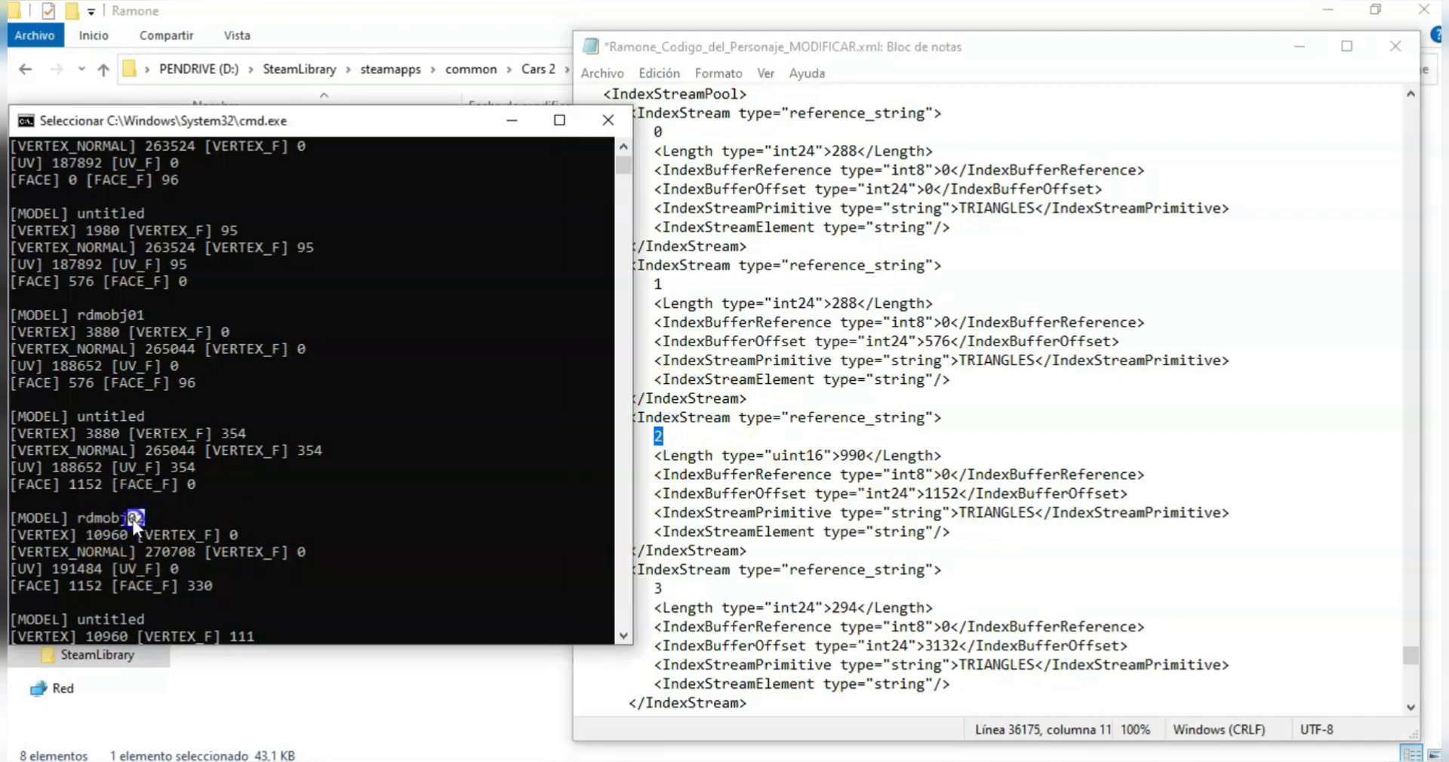
{"action": "left_click", "coordinate": [909, 496]}
{"action": "scroll", "coordinate": [910, 498], "scroll_direction": "down", "scroll_amount": 7}
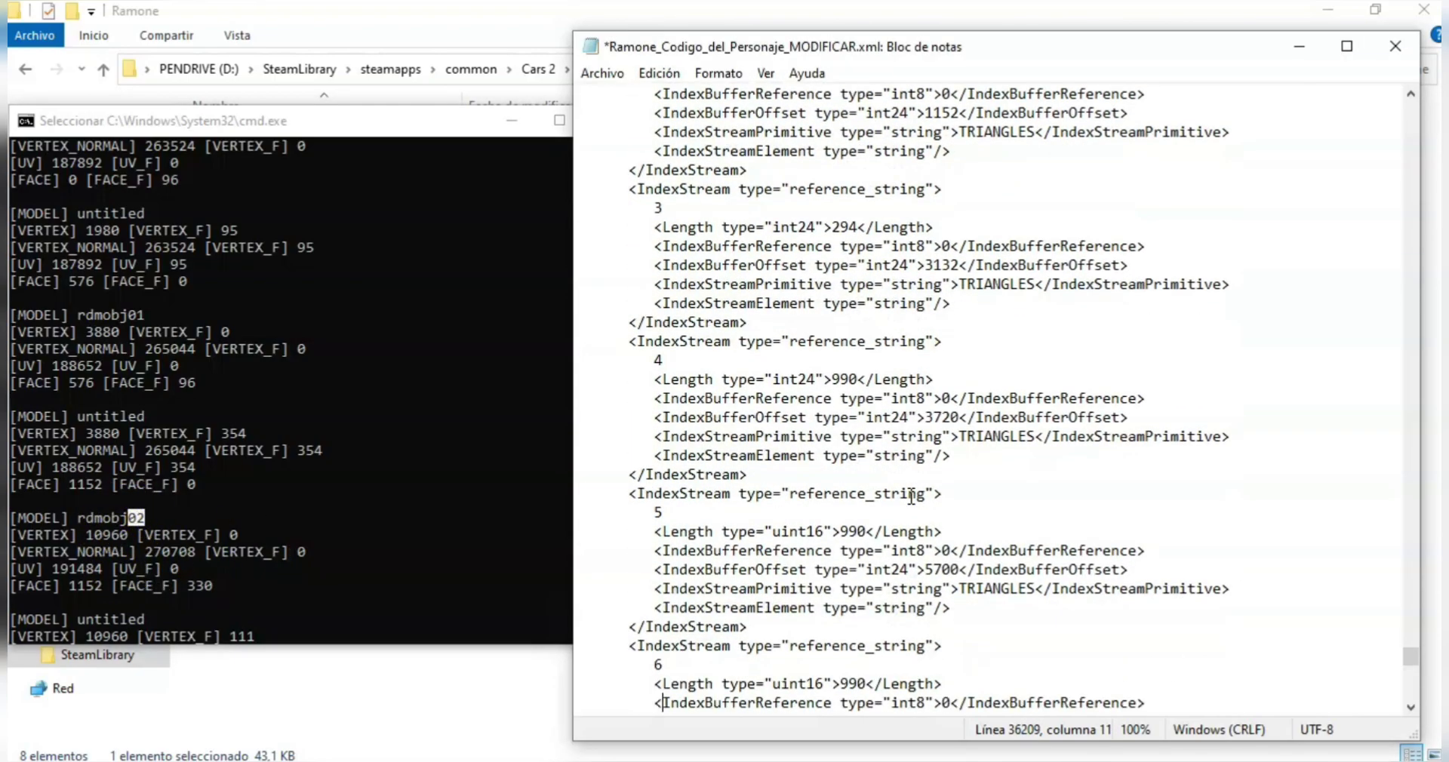
{"action": "left_click_drag", "start_coordinate": [645, 205], "coordinate": [723, 217]}
{"action": "left_click_drag", "start_coordinate": [647, 360], "coordinate": [662, 361]}
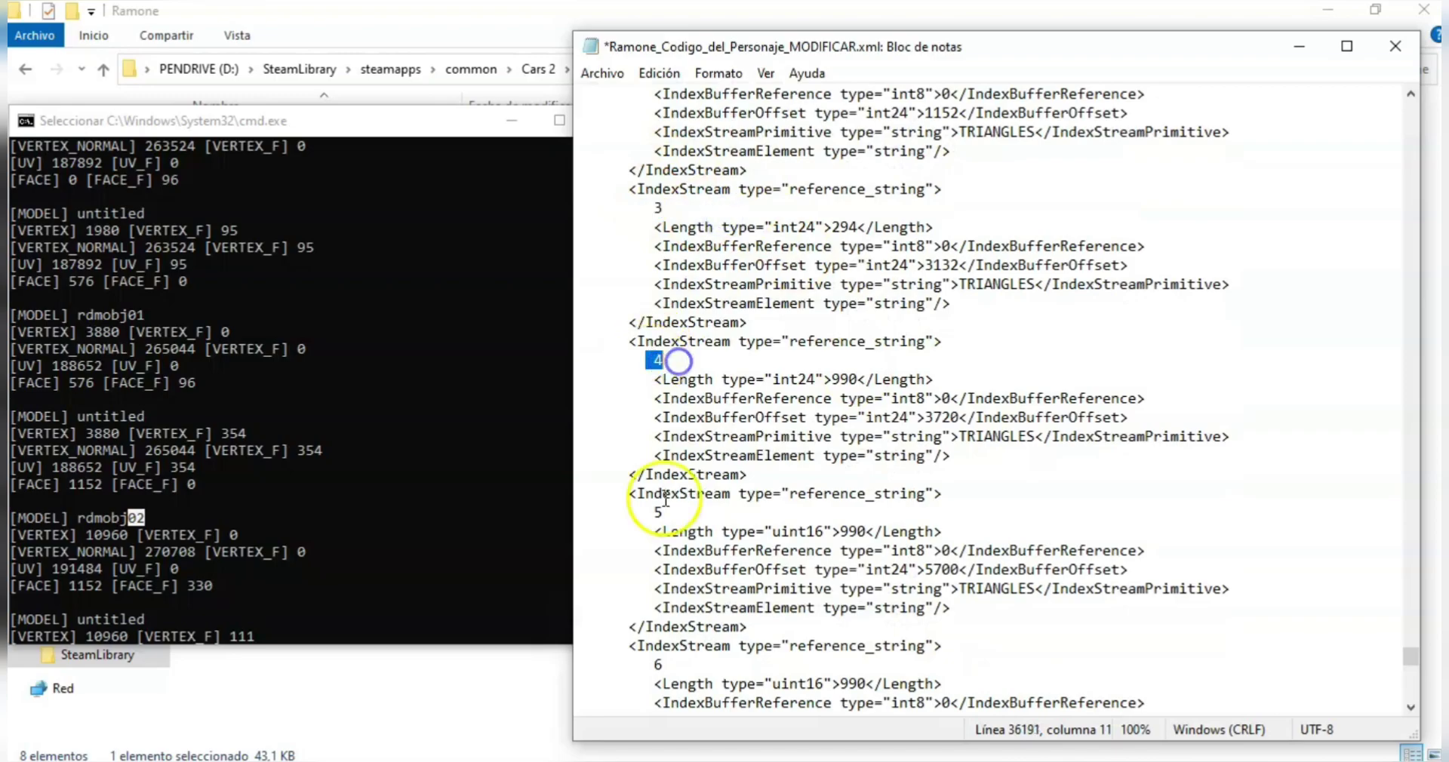
{"action": "left_click", "coordinate": [649, 511]}
{"action": "left_click_drag", "start_coordinate": [670, 666], "coordinate": [647, 664]}
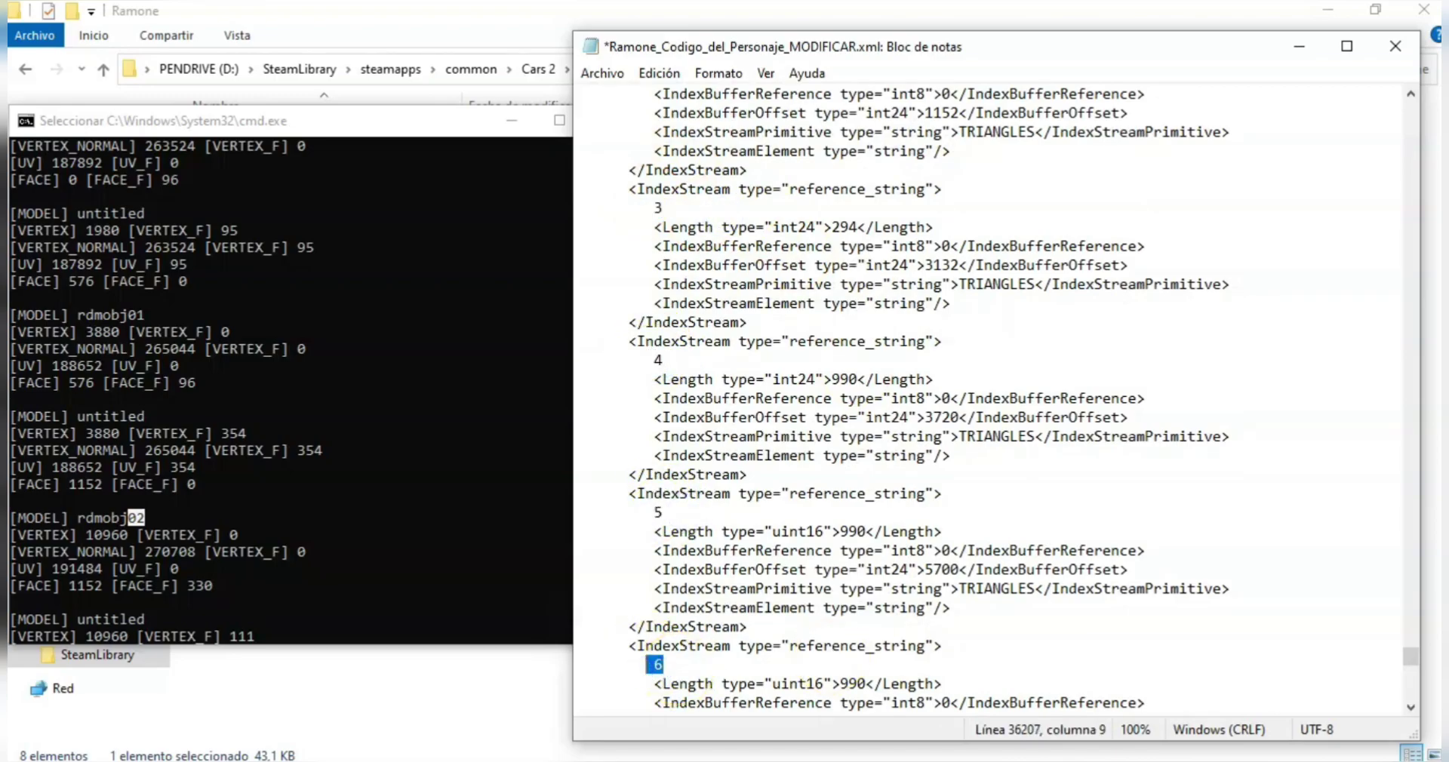
{"action": "key", "text": "Down"}
{"action": "key", "text": "Down"}
{"action": "key", "text": "Down"}
{"action": "key", "text": "Down"}
{"action": "key", "text": "Down"}
{"action": "key", "text": "Down"}
{"action": "key", "text": "Down"}
{"action": "key", "text": "Down"}
{"action": "key", "text": "Down"}
{"action": "key", "text": "Down"}
{"action": "key", "text": "Down"}
{"action": "key", "text": "Down"}
{"action": "key", "text": "Down"}
{"action": "key", "text": "Down"}
{"action": "key", "text": "Down"}
{"action": "key", "text": "Down"}
{"action": "key", "text": "Down"}
{"action": "key", "text": "Down"}
{"action": "key", "text": "Down"}
{"action": "key", "text": "Down"}
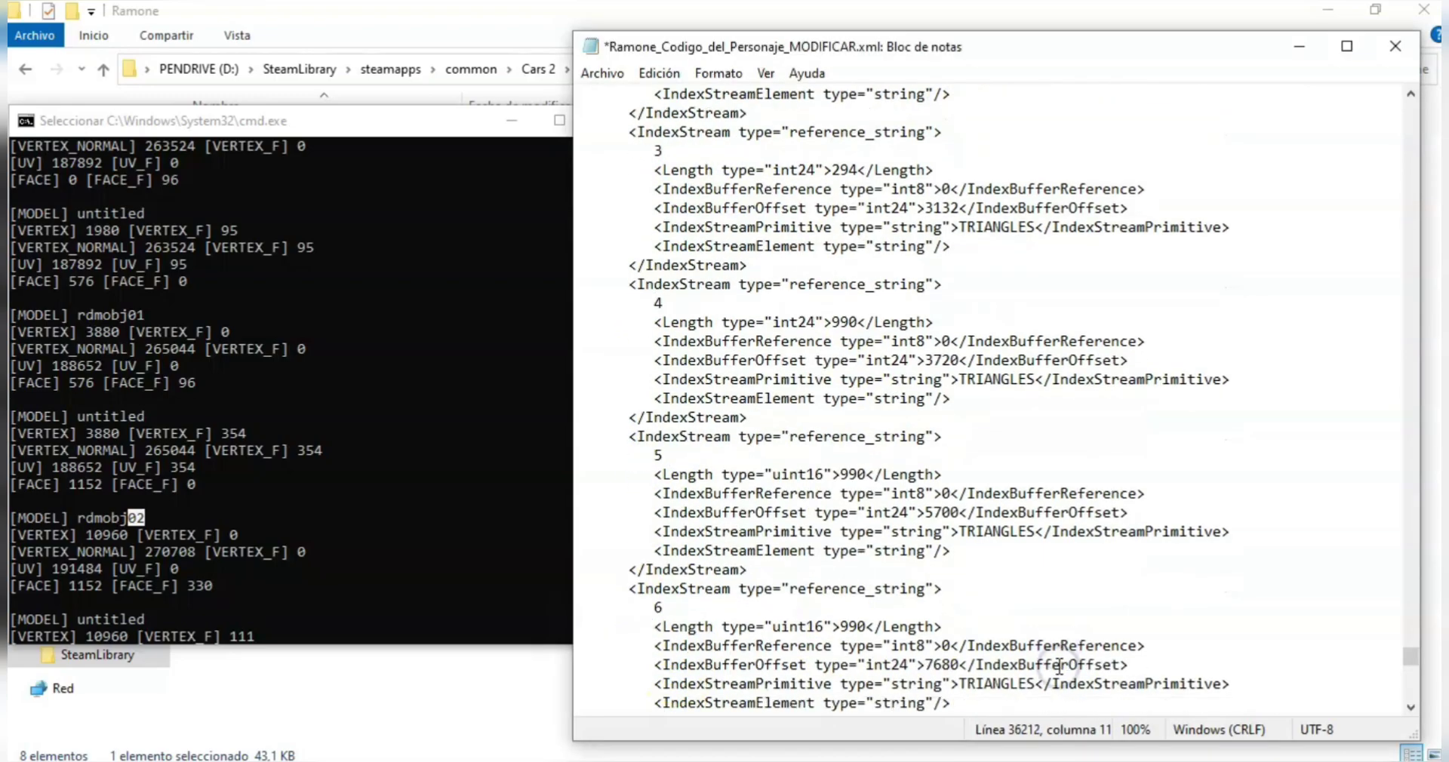
{"action": "key", "text": "Down"}
{"action": "key", "text": "Down"}
{"action": "key", "text": "Down"}
{"action": "key", "text": "Down"}
{"action": "key", "text": "Down"}
{"action": "key", "text": "Down"}
{"action": "key", "text": "Down"}
{"action": "key", "text": "Down"}
{"action": "key", "text": "Down"}
{"action": "key", "text": "Down"}
{"action": "key", "text": "Down"}
{"action": "key", "text": "Down"}
{"action": "key", "text": "Down"}
{"action": "key", "text": "Down"}
{"action": "key", "text": "Down"}
{"action": "key", "text": "Down"}
{"action": "key", "text": "Down"}
{"action": "key", "text": "Down"}
{"action": "key", "text": "Down"}
{"action": "key", "text": "Down"}
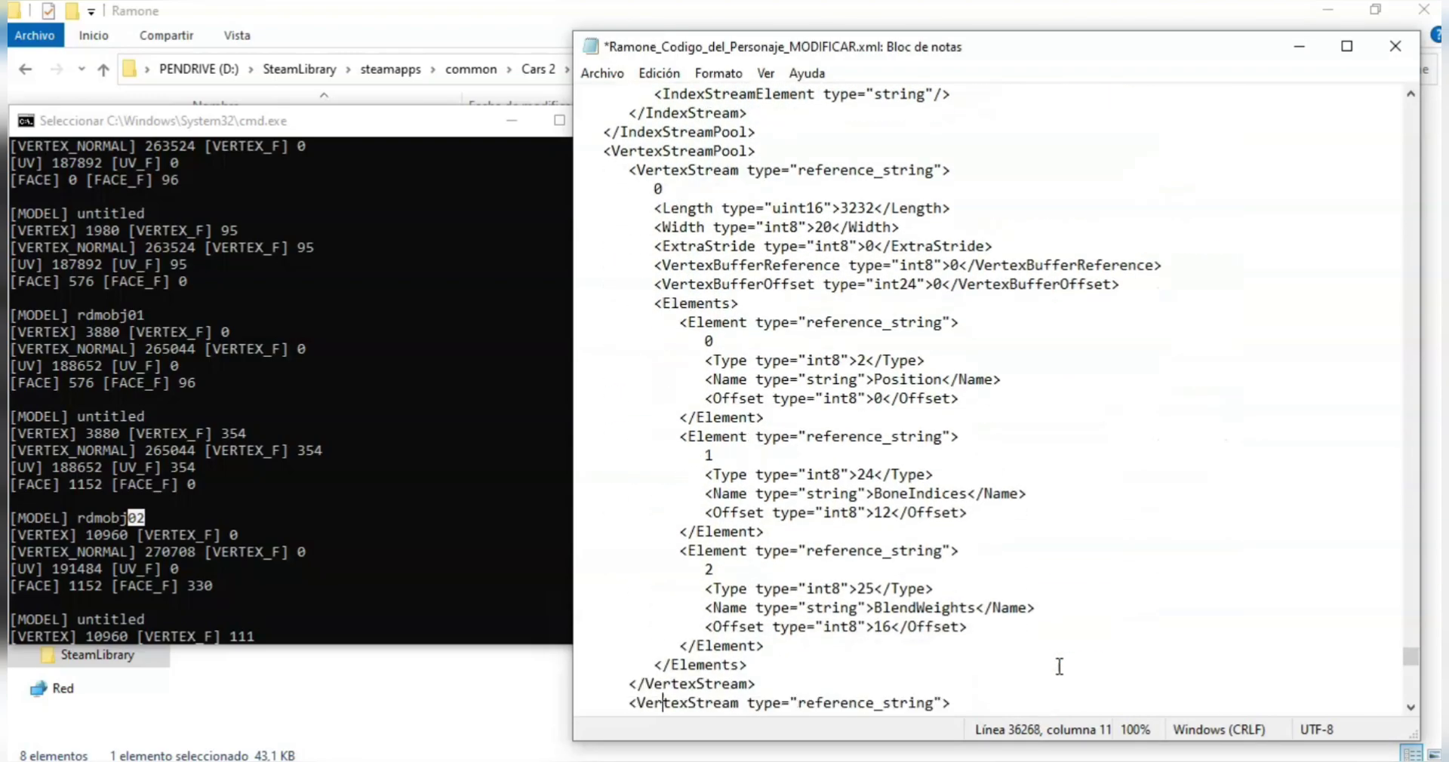
Step: Set the first vertex stream's Length to the console's vertex count 9355
{"action": "left_click_drag", "start_coordinate": [612, 151], "coordinate": [725, 155]}
{"action": "key", "text": "alt+Tab"}
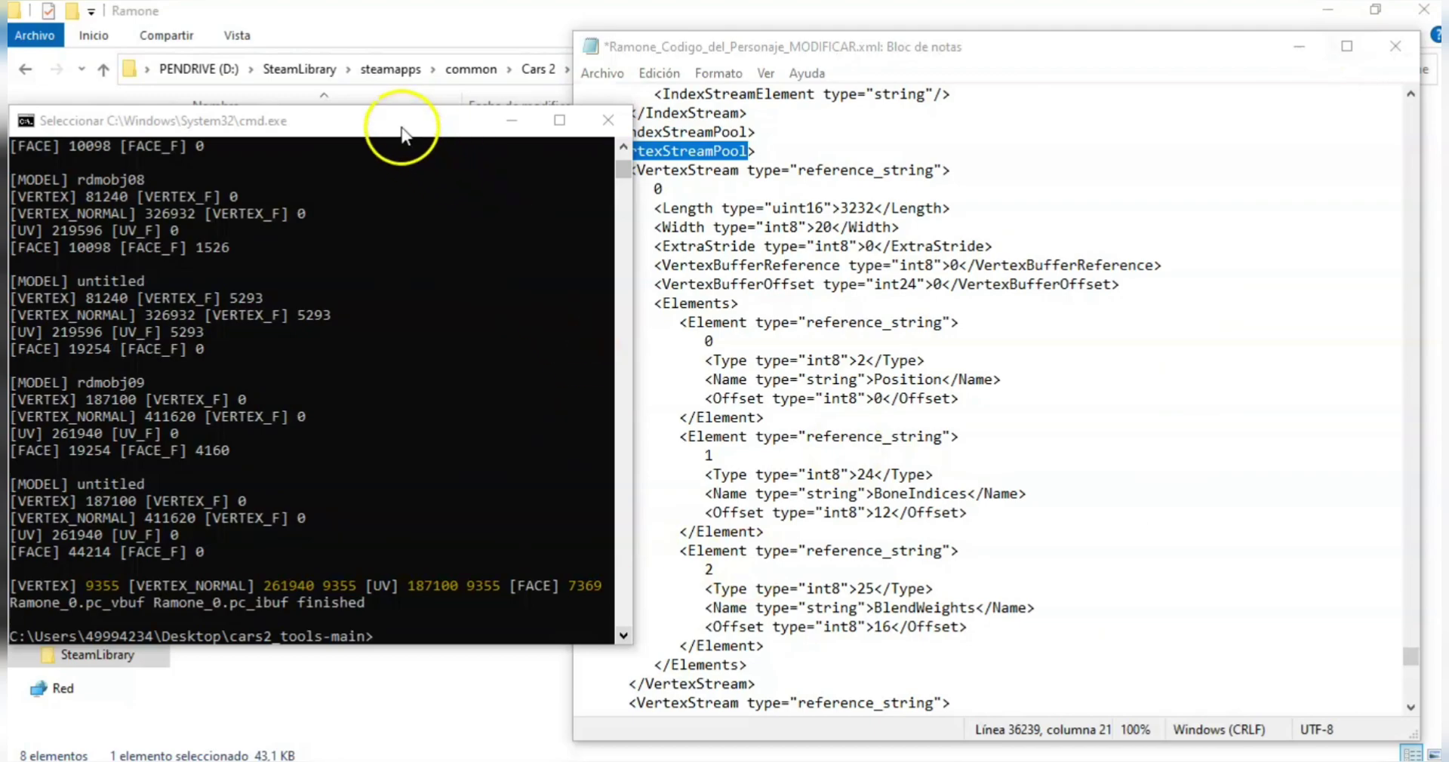
{"action": "left_click_drag", "start_coordinate": [401, 127], "coordinate": [400, 58]}
{"action": "left_click", "coordinate": [622, 568]}
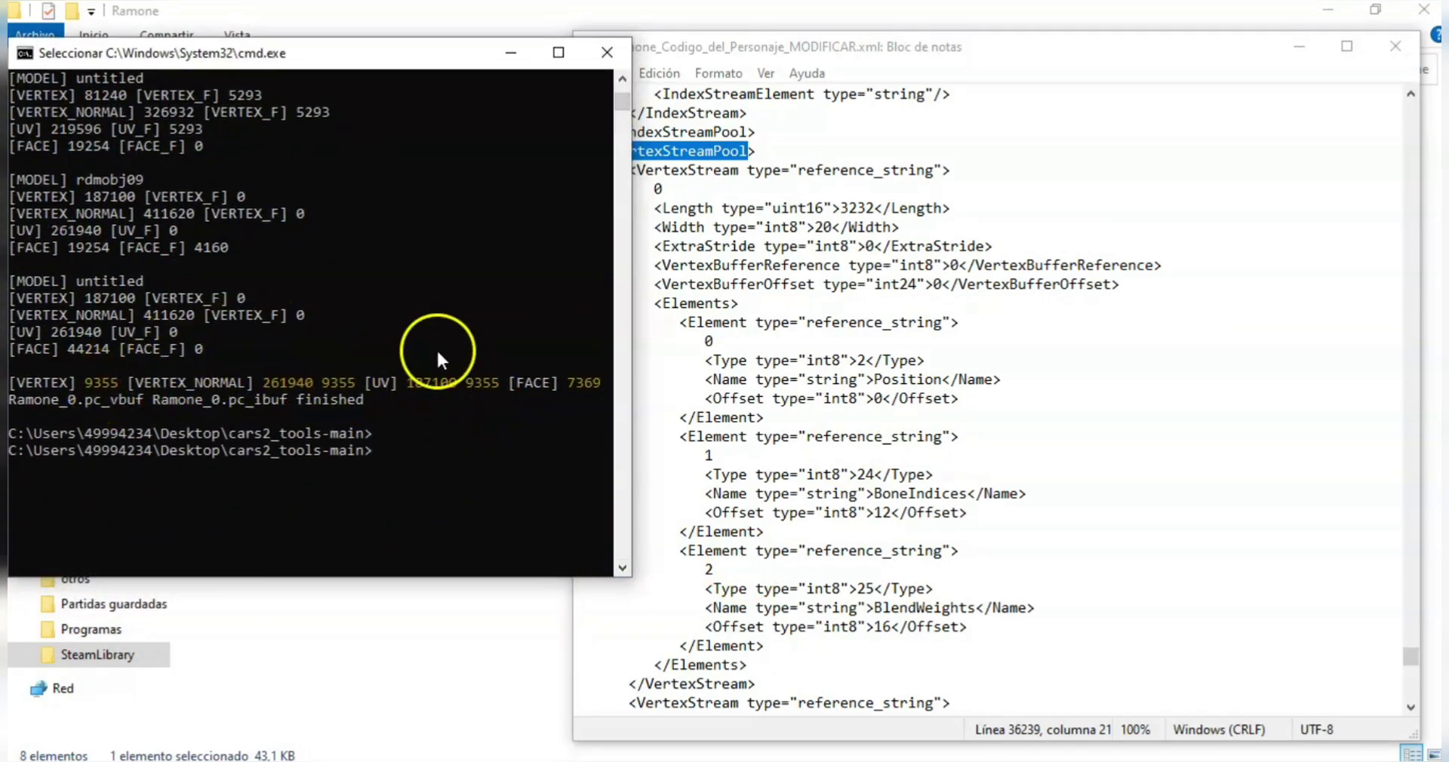
{"action": "right_click", "coordinate": [497, 382]}
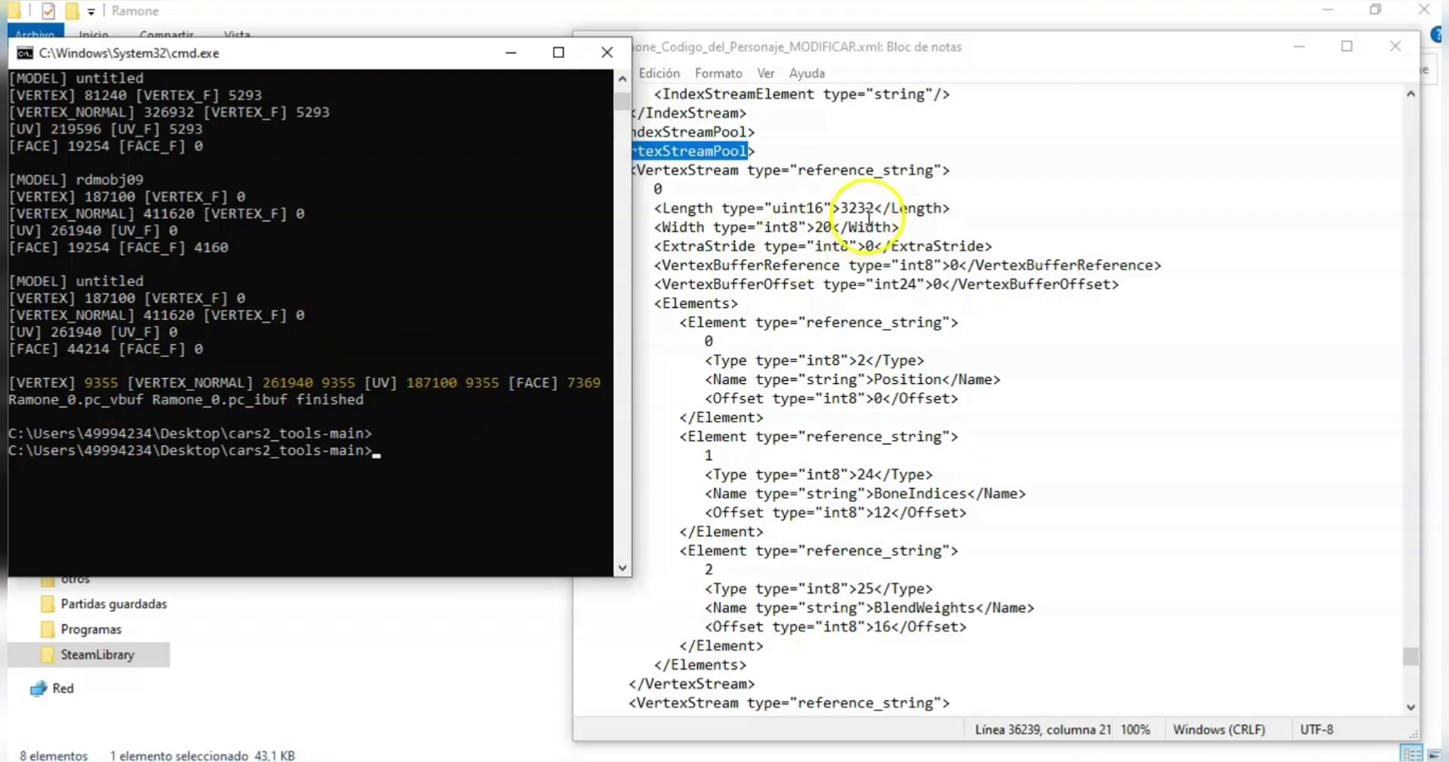
{"action": "left_click", "coordinate": [842, 207]}
{"action": "type", "text": "9355"}
Step: Set the second and third vertex streams' Length to 9355
{"action": "left_click", "coordinate": [935, 494]}
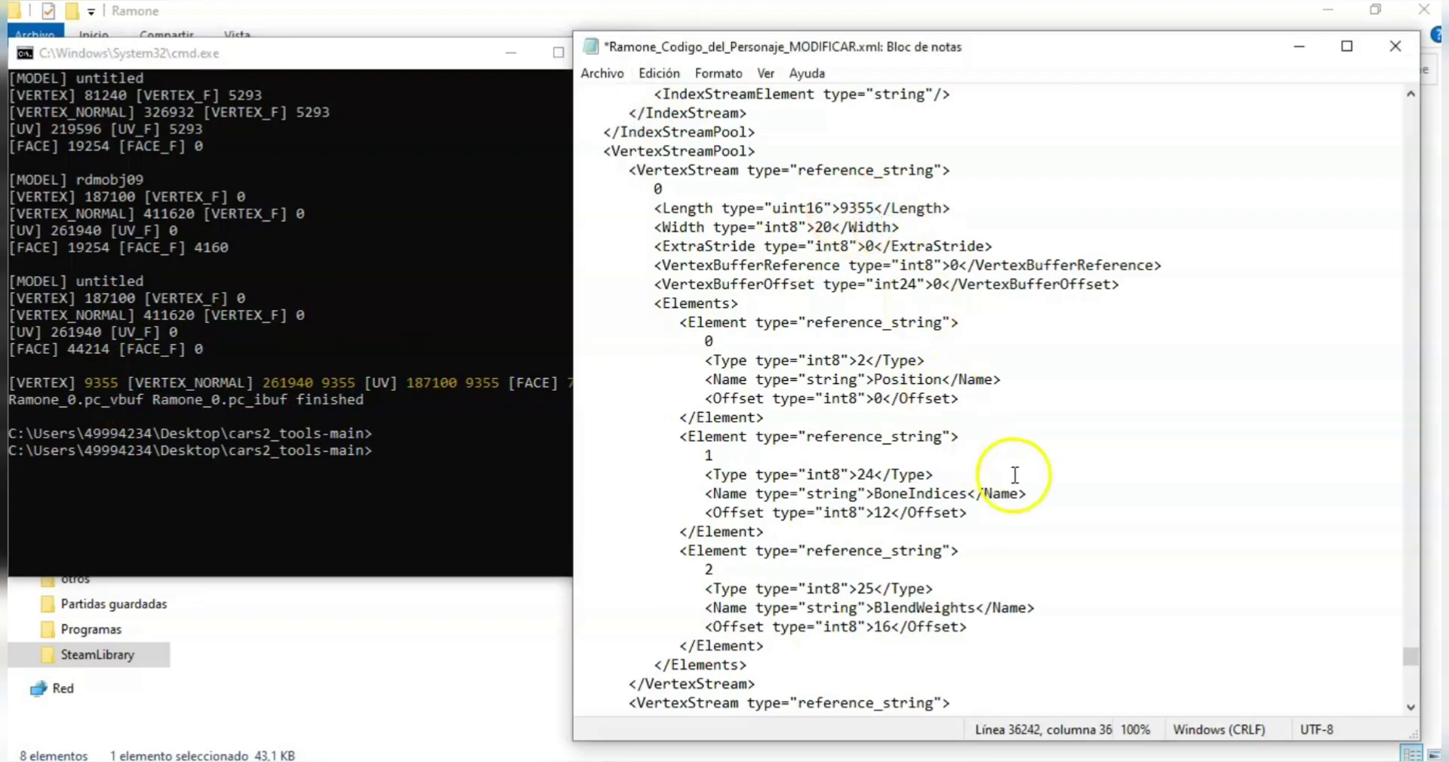
{"action": "scroll", "coordinate": [1016, 475], "scroll_direction": "down", "scroll_amount": 6}
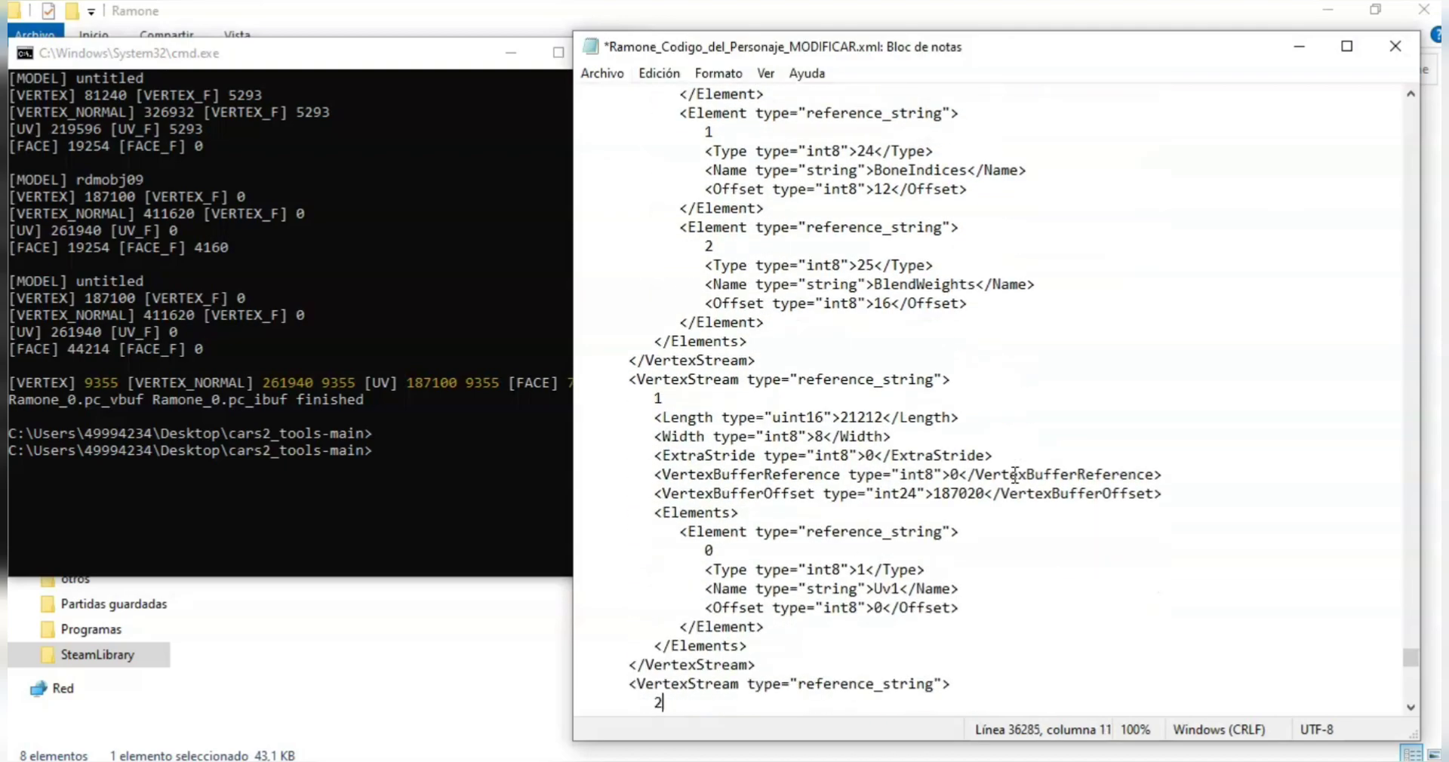
{"action": "left_click_drag", "start_coordinate": [653, 379], "coordinate": [963, 414]}
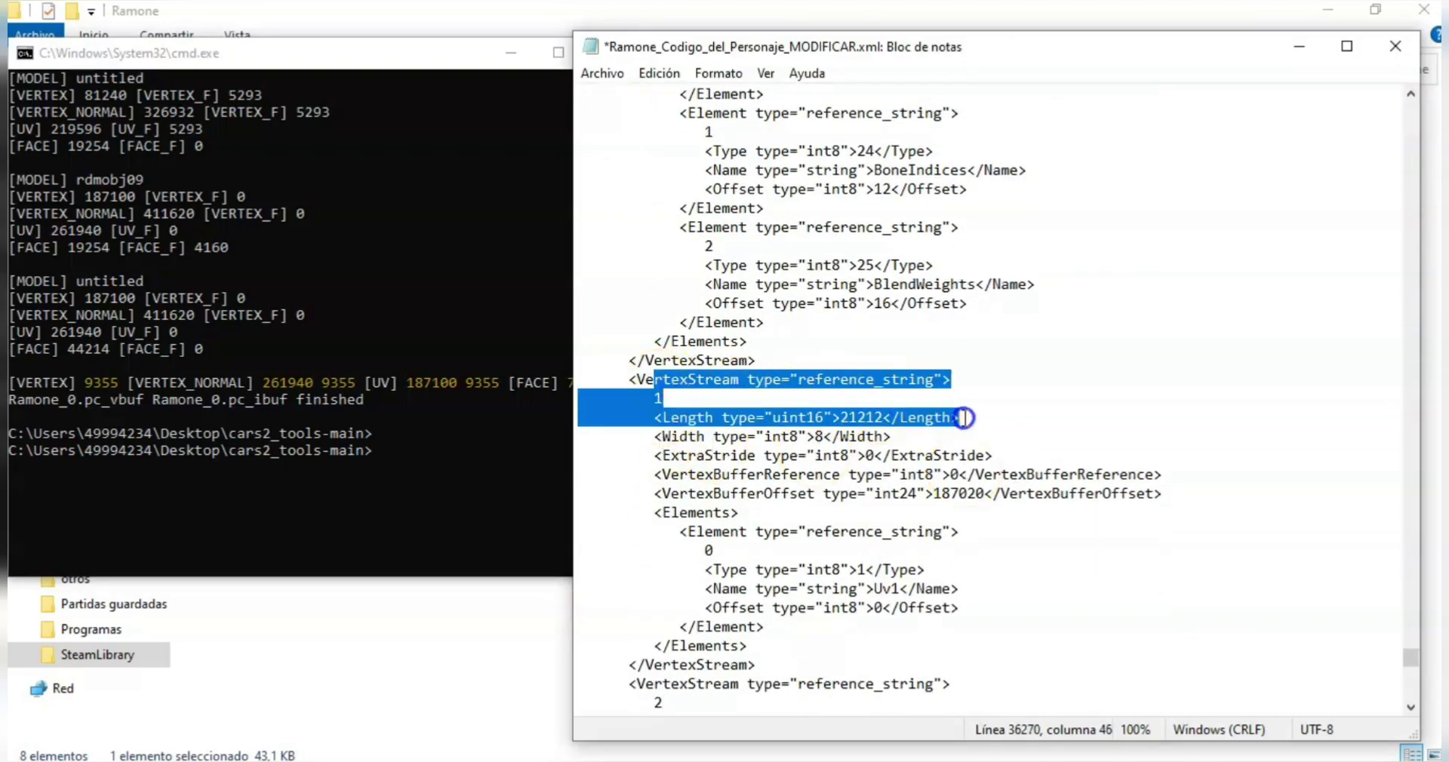
{"action": "double_click", "coordinate": [840, 415]}
{"action": "left_click", "coordinate": [839, 416]}
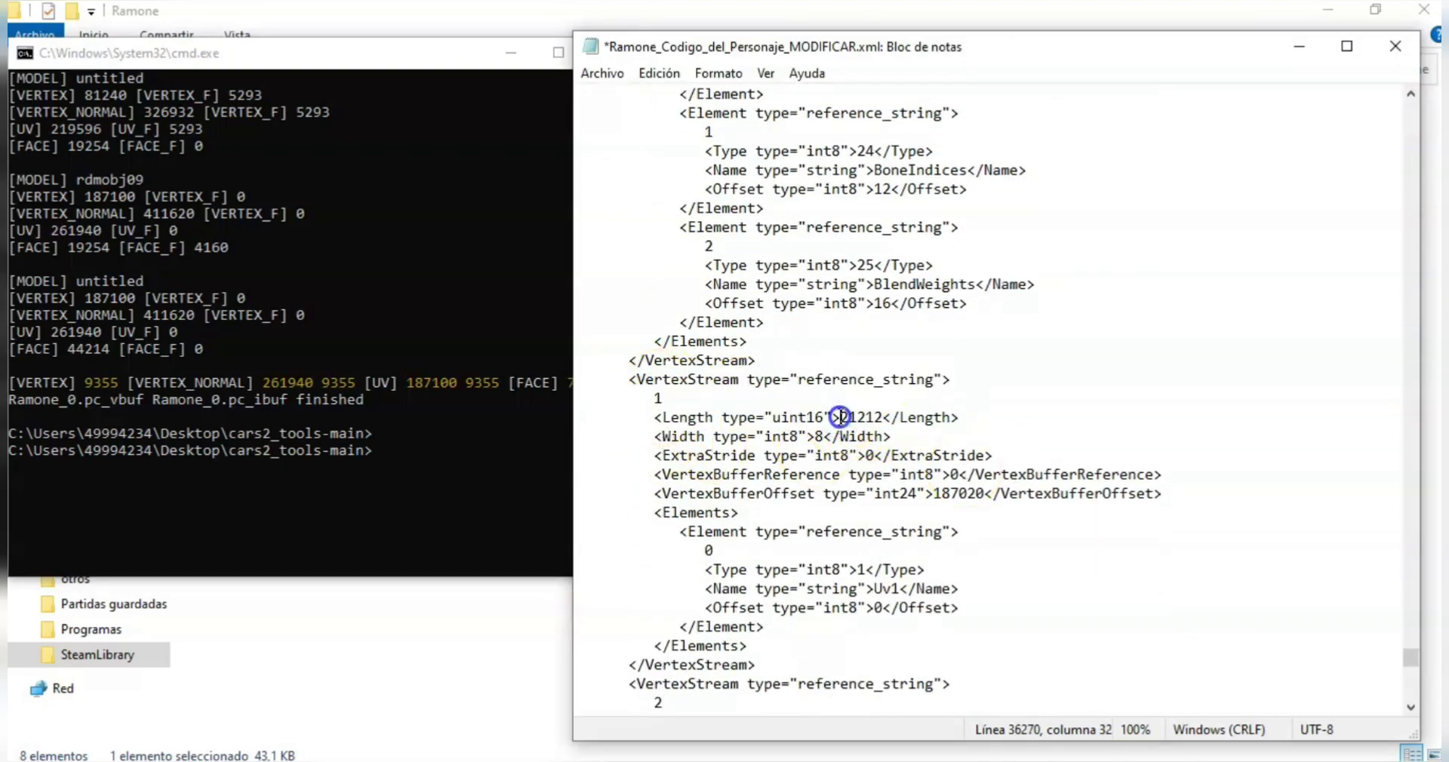
{"action": "type", "text": "9355"}
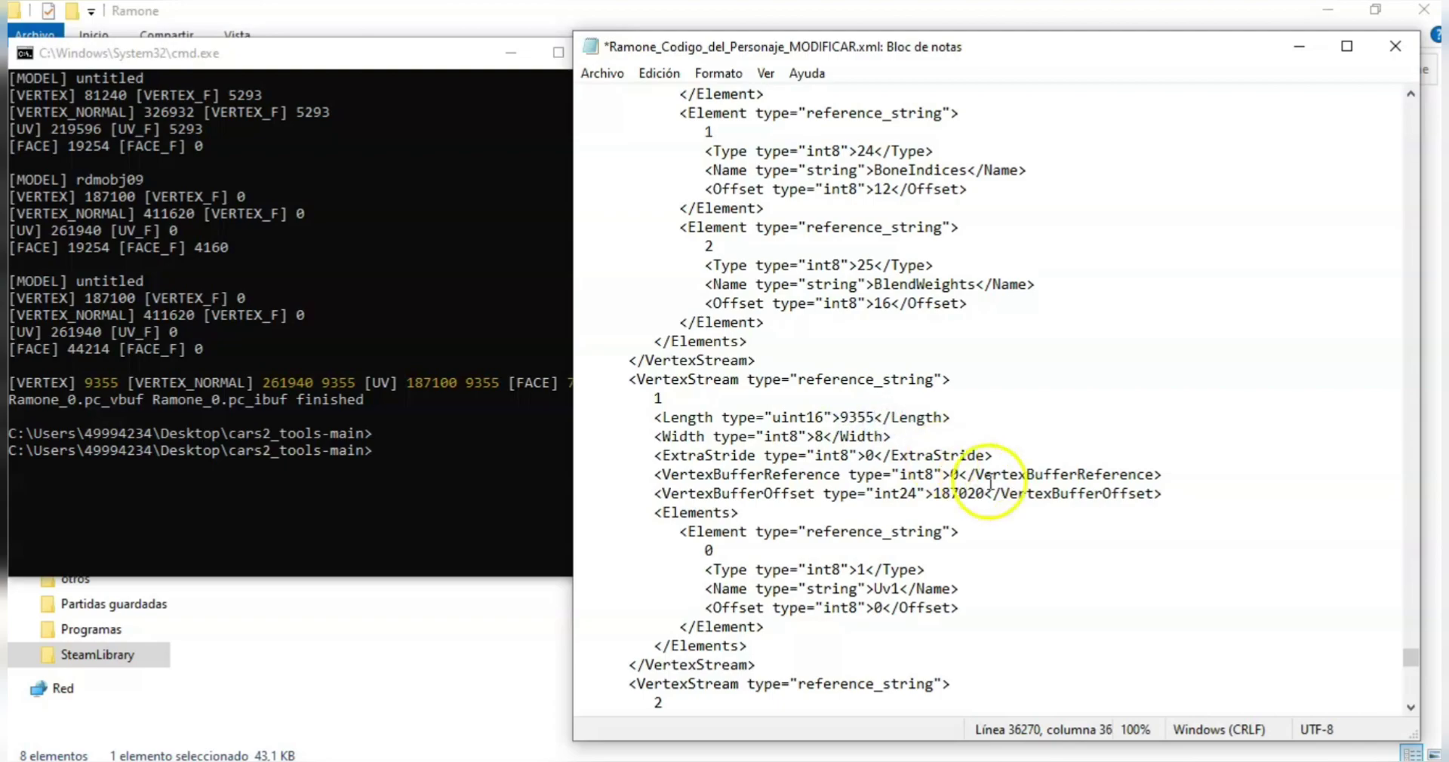
{"action": "key", "text": "Down"}
{"action": "key", "text": "Down"}
{"action": "key", "text": "Down"}
{"action": "key", "text": "Down"}
{"action": "key", "text": "Down"}
{"action": "key", "text": "Down"}
{"action": "key", "text": "Down"}
{"action": "key", "text": "Down"}
{"action": "key", "text": "Down"}
{"action": "key", "text": "Down"}
{"action": "key", "text": "Down"}
{"action": "key", "text": "Down"}
{"action": "key", "text": "Down"}
{"action": "key", "text": "Down"}
{"action": "key", "text": "Down"}
{"action": "key", "text": "Down"}
{"action": "key", "text": "Down"}
{"action": "scroll", "coordinate": [988, 479], "scroll_direction": "down", "scroll_amount": 3}
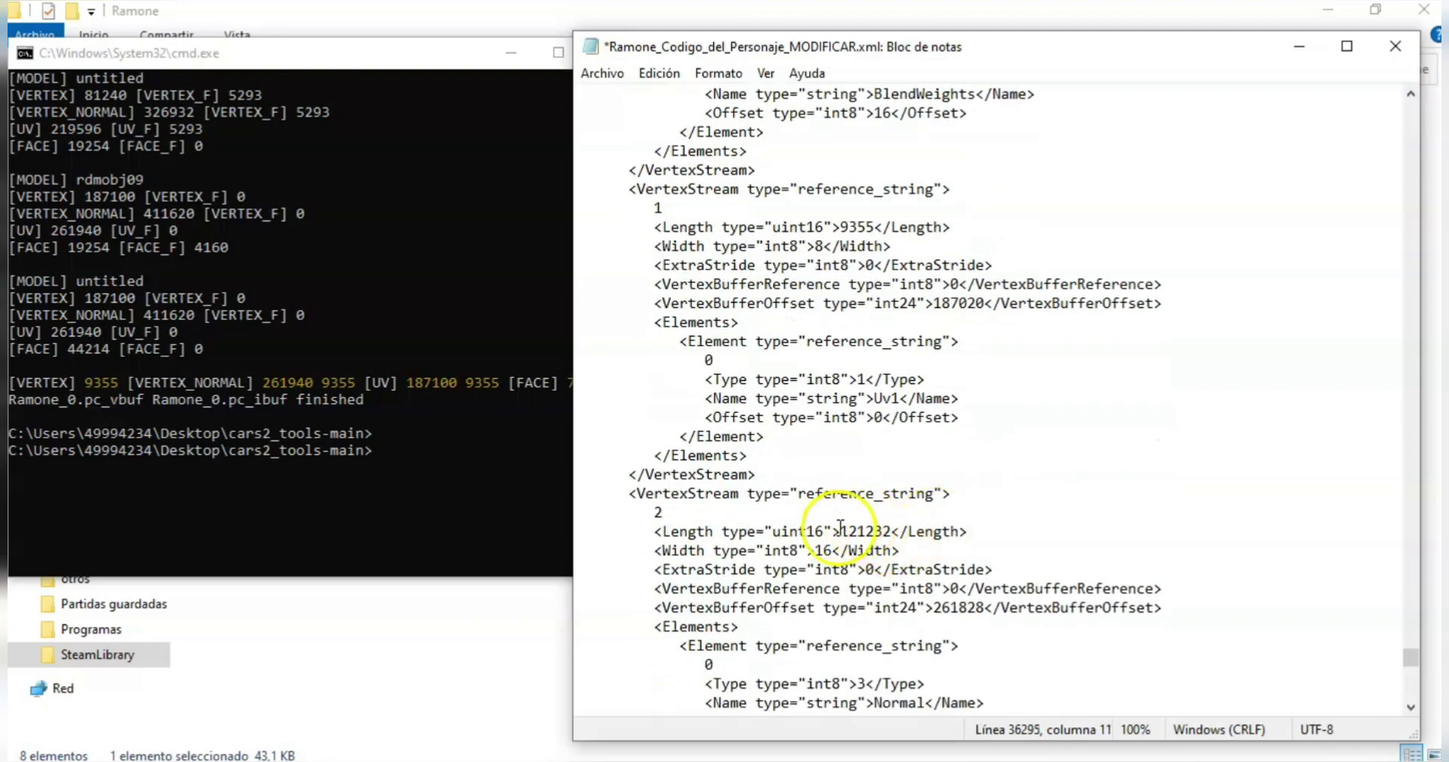
{"action": "double_click", "coordinate": [892, 531]}
{"action": "type", "text": "9355"}
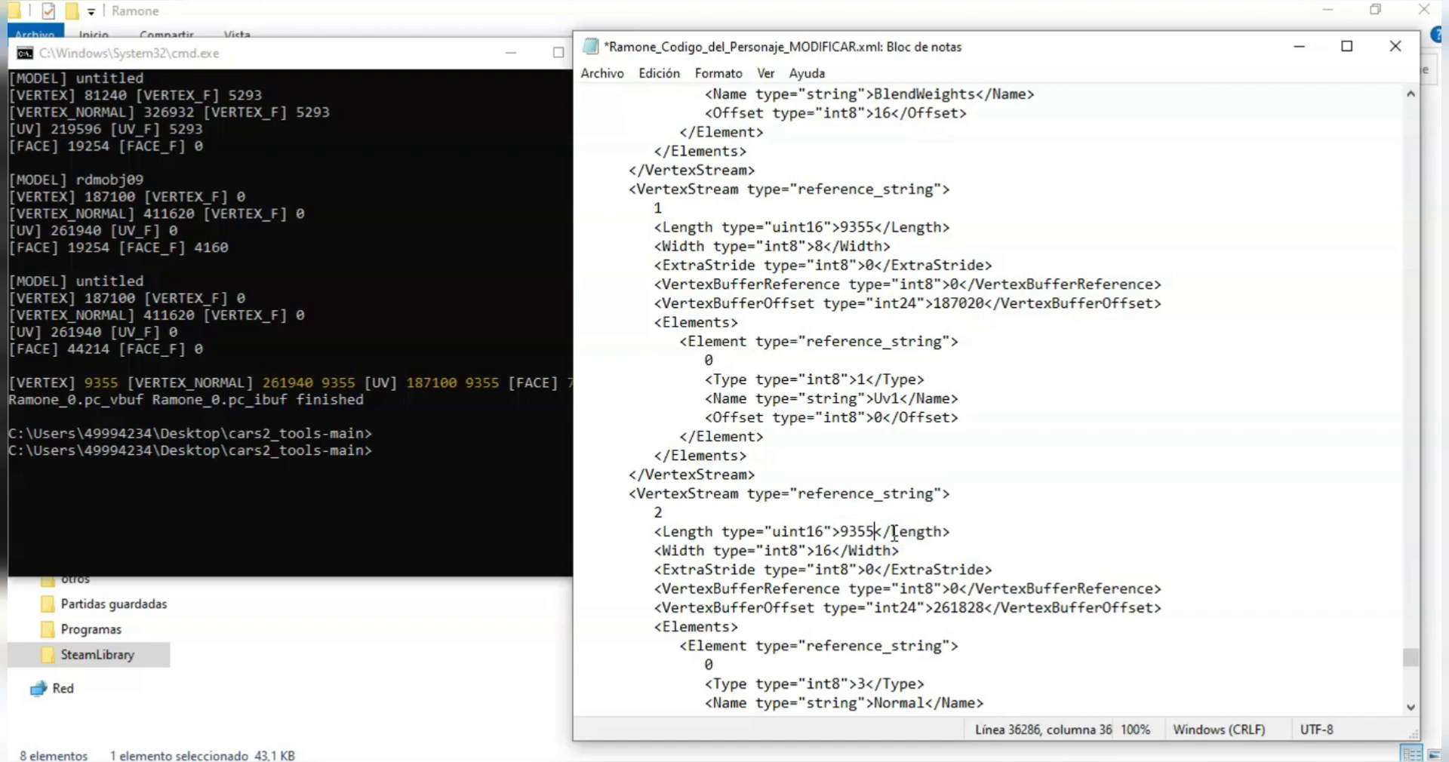
Step: Replace the second vertex stream's VertexBufferOffset 187020 with 187100 from the console
{"action": "left_click", "coordinate": [403, 381]}
{"action": "left_click_drag", "start_coordinate": [408, 380], "coordinate": [451, 379]}
{"action": "right_click", "coordinate": [451, 379]}
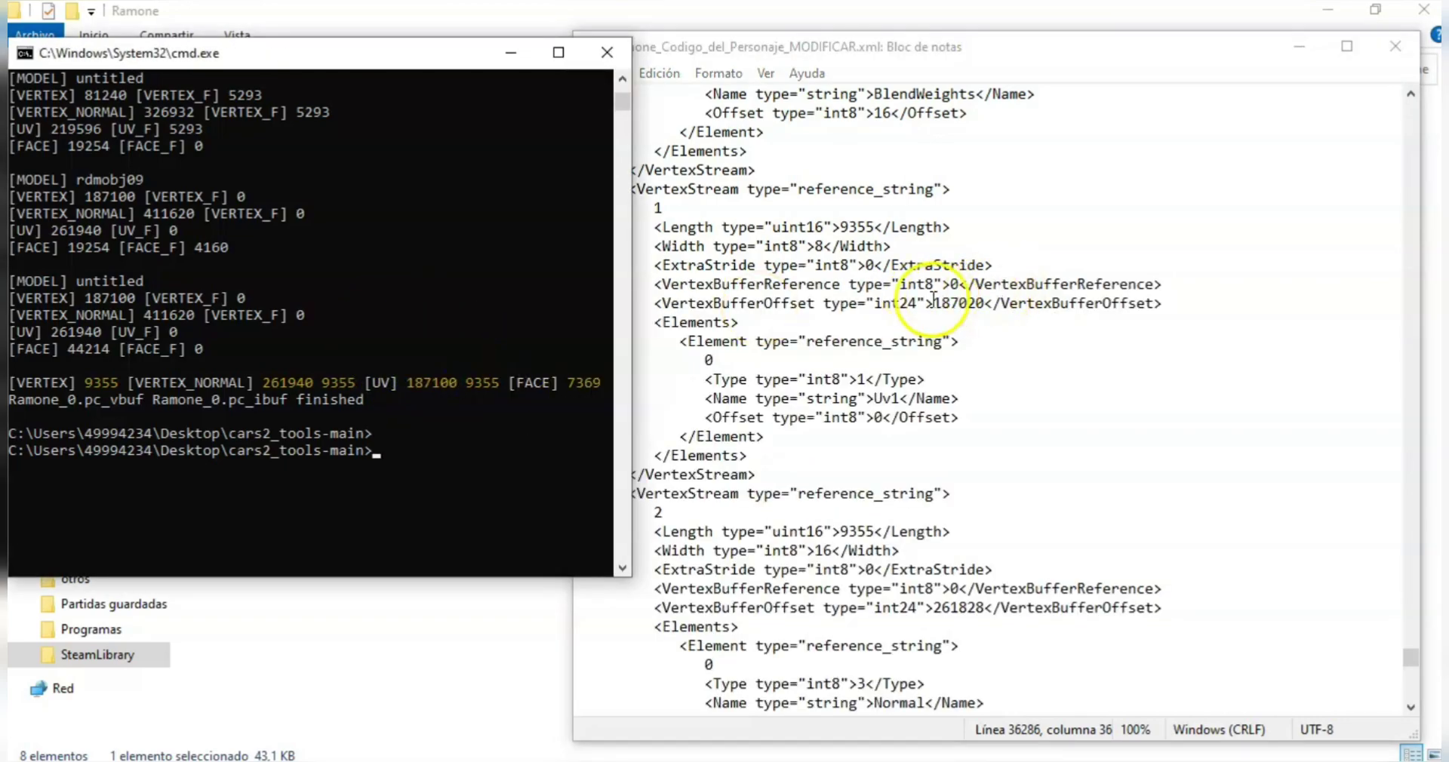
{"action": "left_click_drag", "start_coordinate": [935, 303], "coordinate": [963, 303]}
{"action": "type", "text": "187100"}
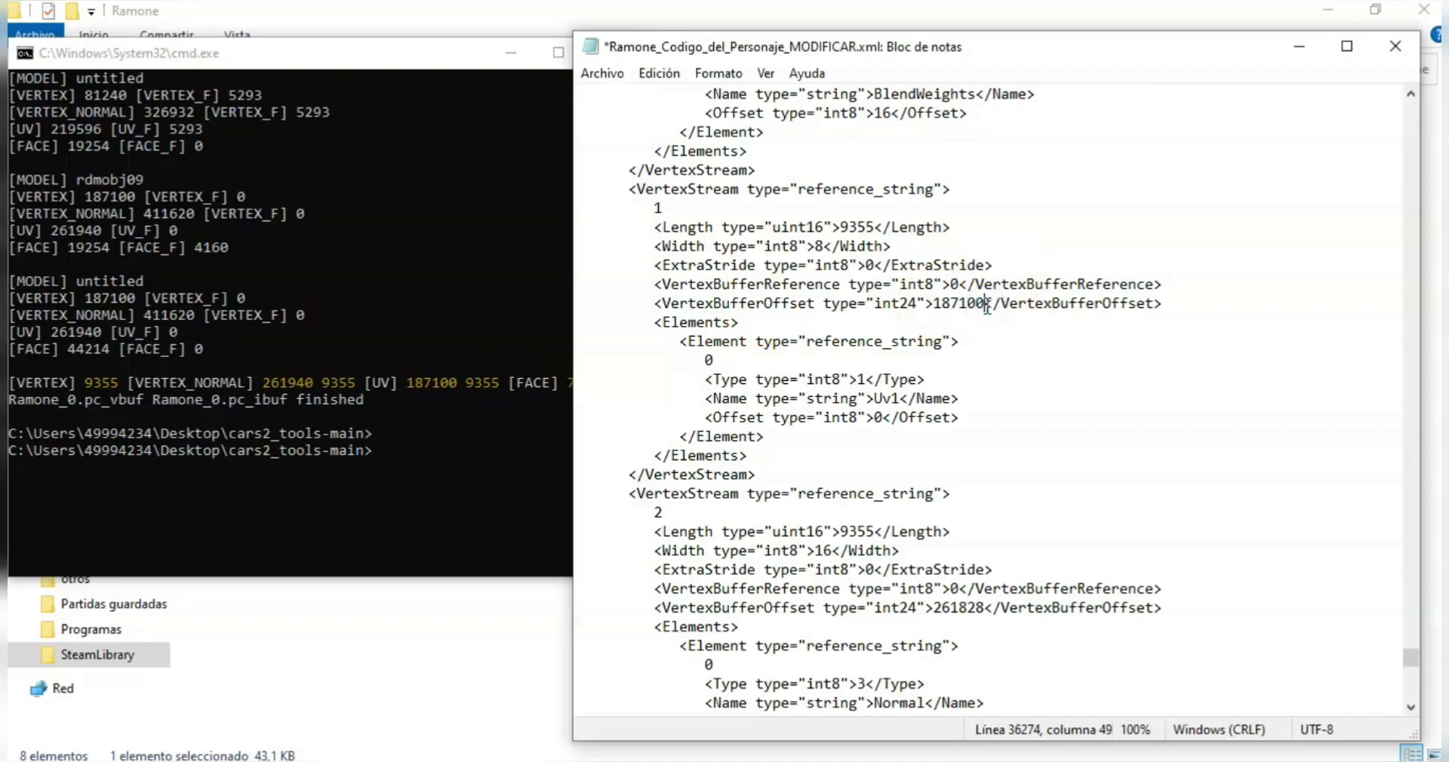
Step: Set the third vertex stream's VertexBufferOffset to 261940 from the console
{"action": "left_click", "coordinate": [261, 381]}
{"action": "left_click_drag", "start_coordinate": [264, 381], "coordinate": [265, 382]}
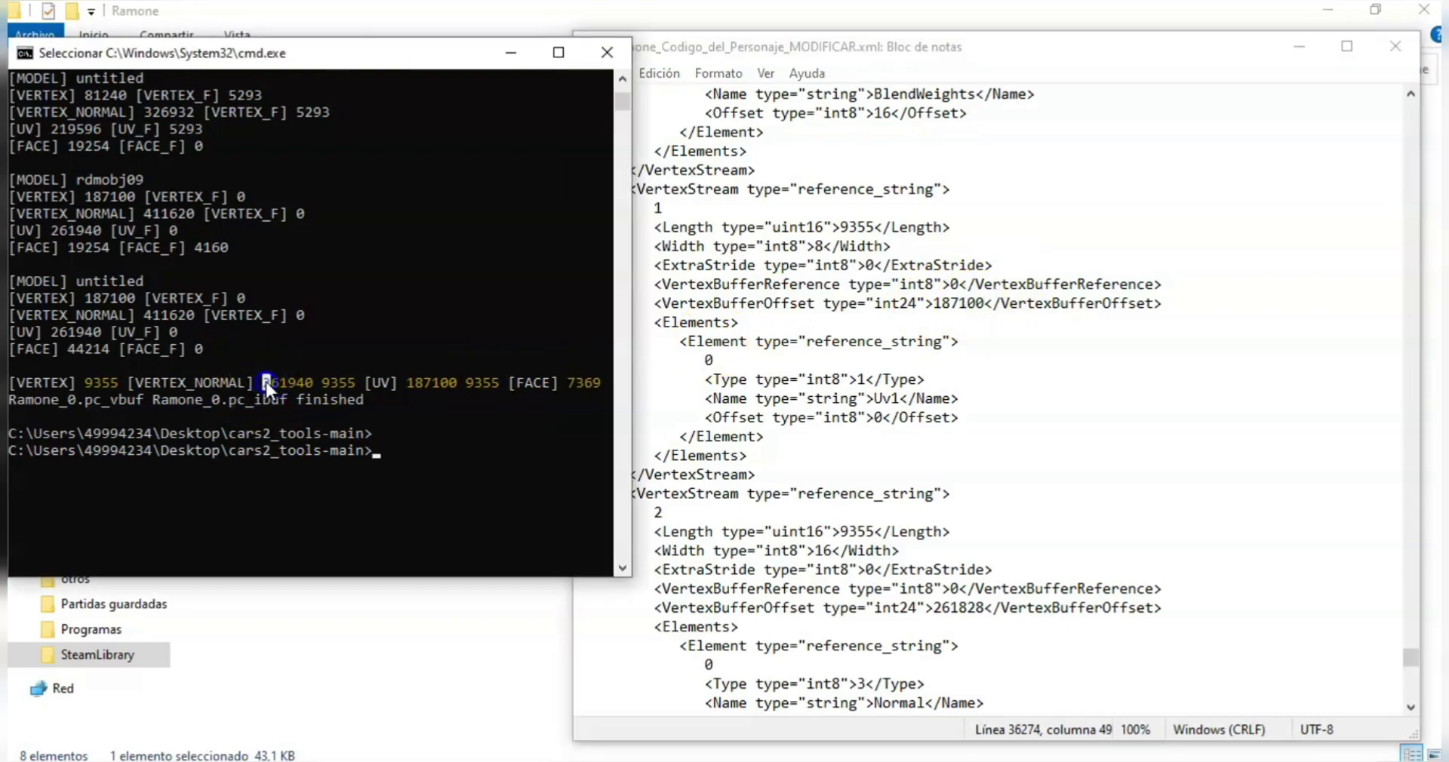
{"action": "right_click", "coordinate": [306, 379]}
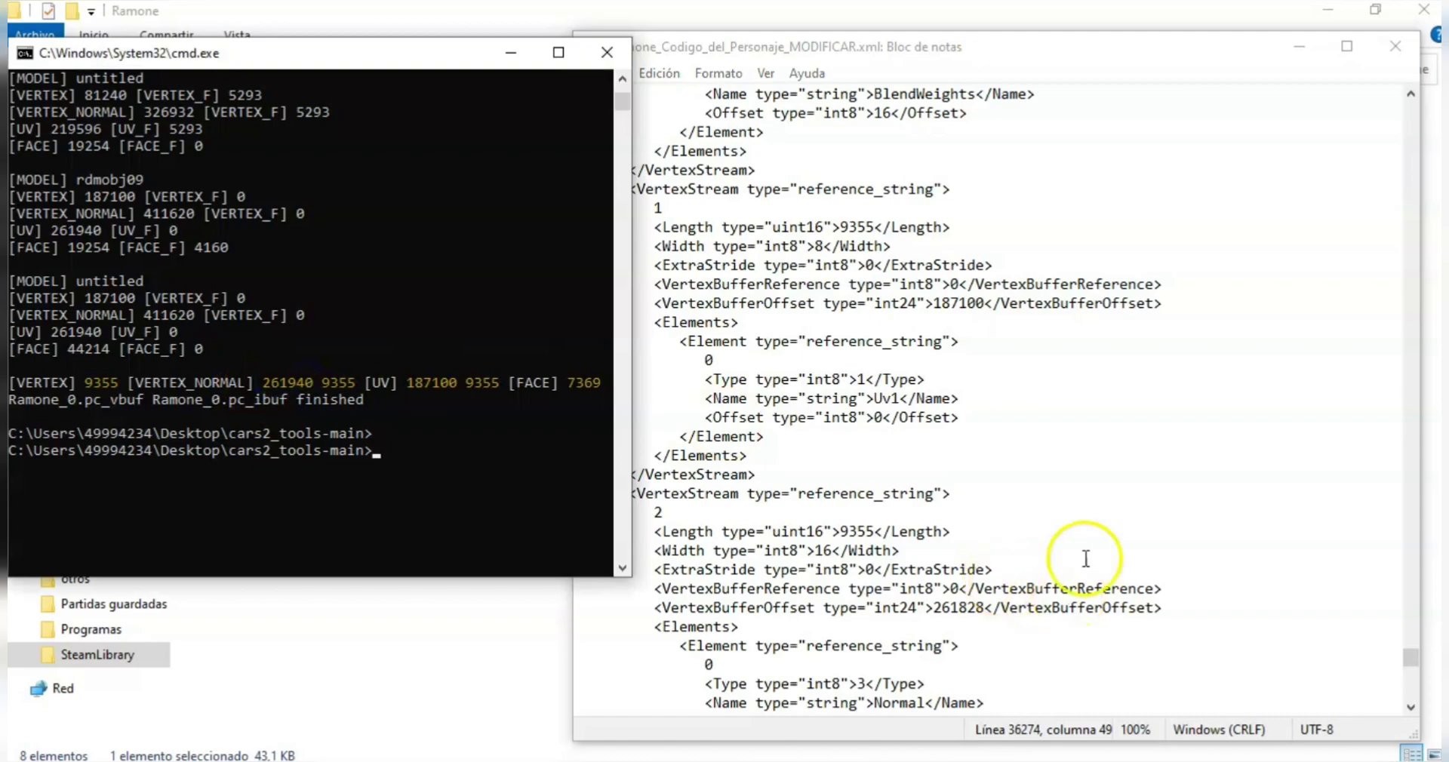
{"action": "left_click", "coordinate": [1073, 510]}
{"action": "scroll", "coordinate": [1075, 511], "scroll_direction": "down", "scroll_amount": 3}
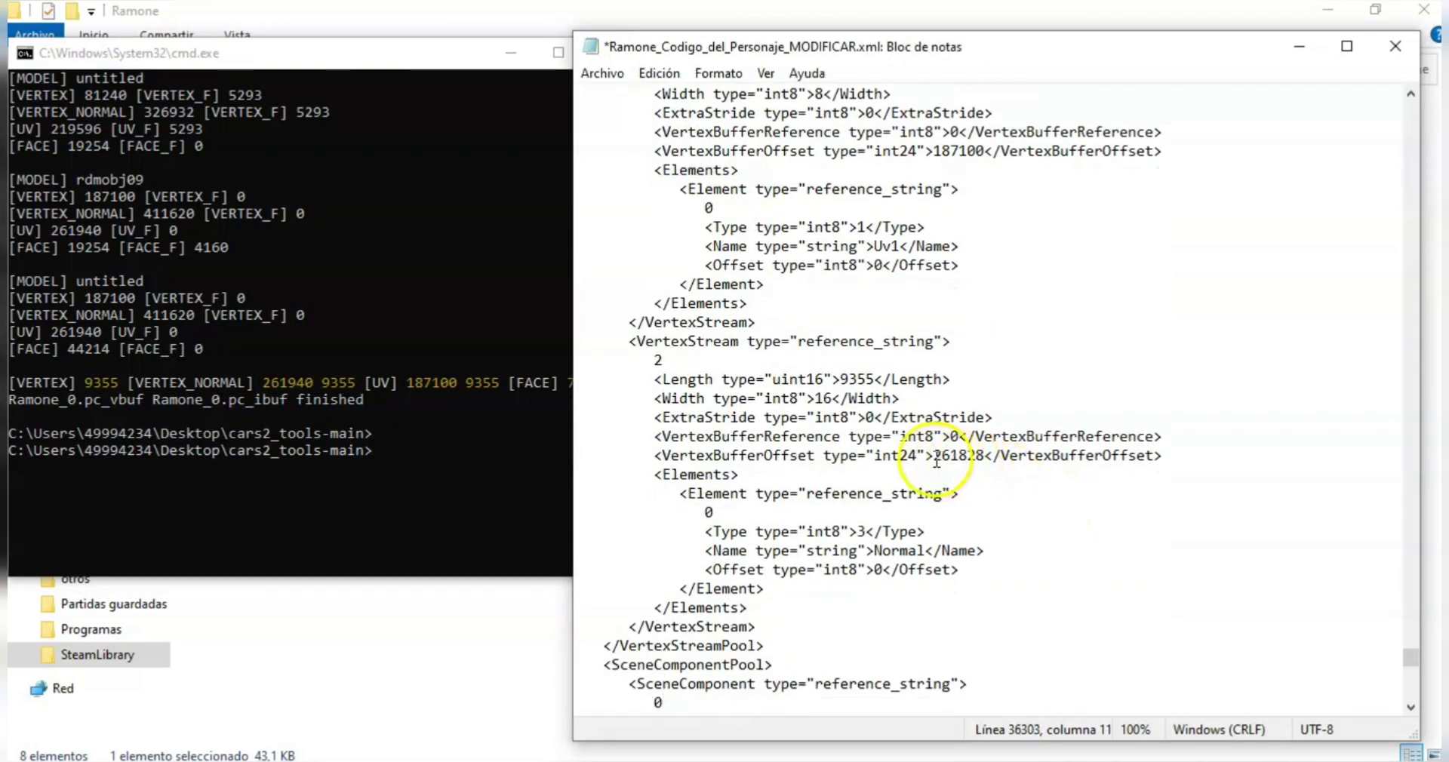
{"action": "left_click_drag", "start_coordinate": [949, 457], "coordinate": [931, 457]}
{"action": "type", "text": "261940"}
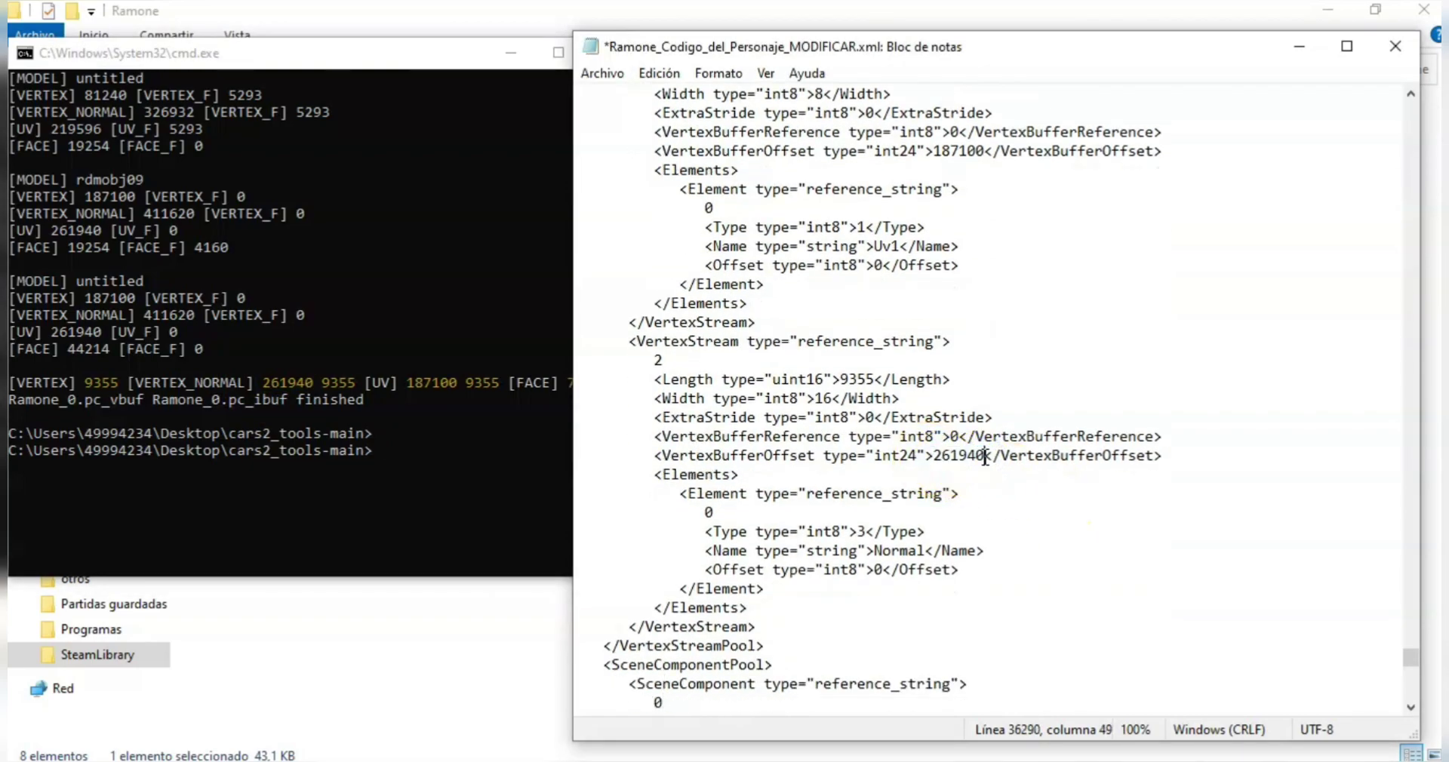
Step: Search the XML for 'bodymesh' via Edición > Buscar, stepping through matches to the body node
{"action": "left_click", "coordinate": [659, 363]}
{"action": "left_click", "coordinate": [861, 400]}
{"action": "left_click", "coordinate": [658, 73]}
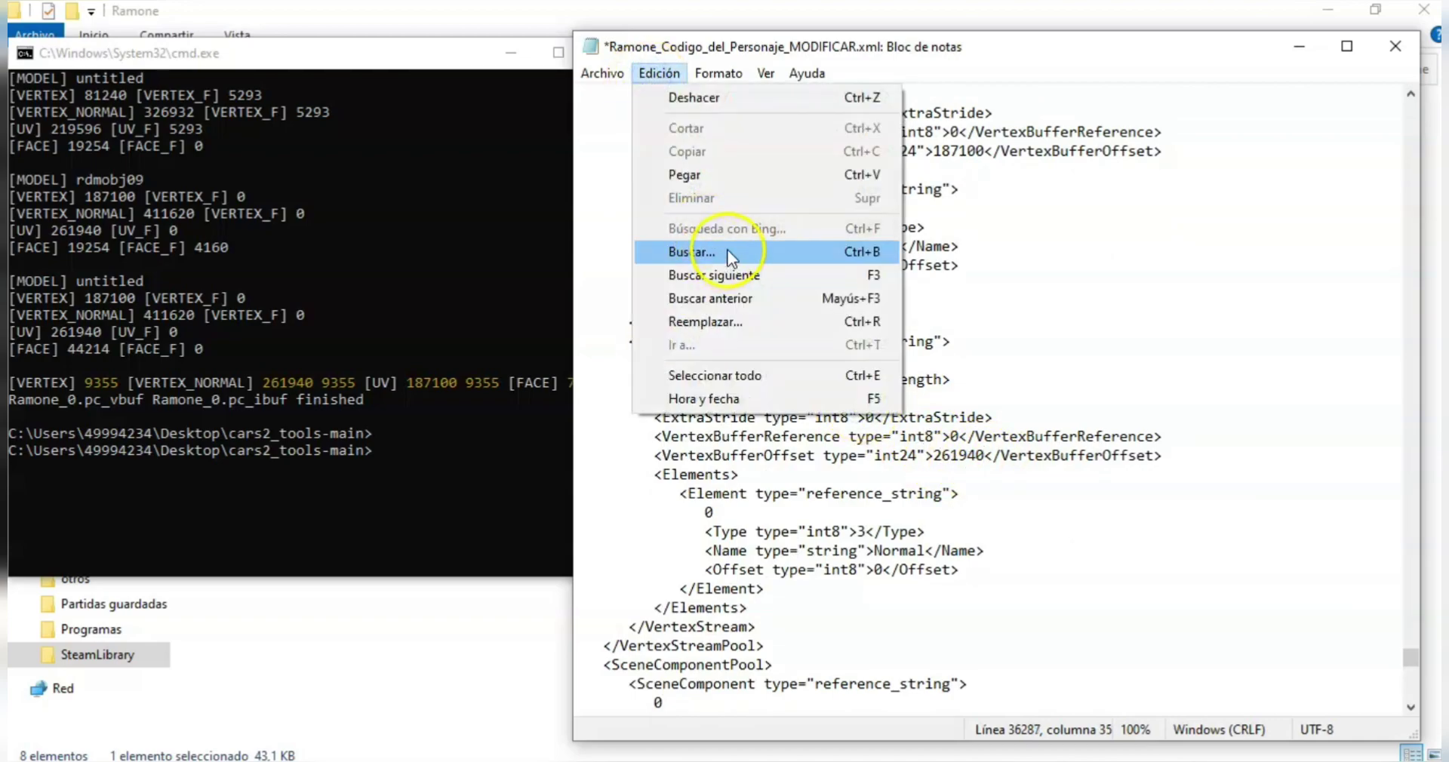
{"action": "left_click", "coordinate": [728, 251]}
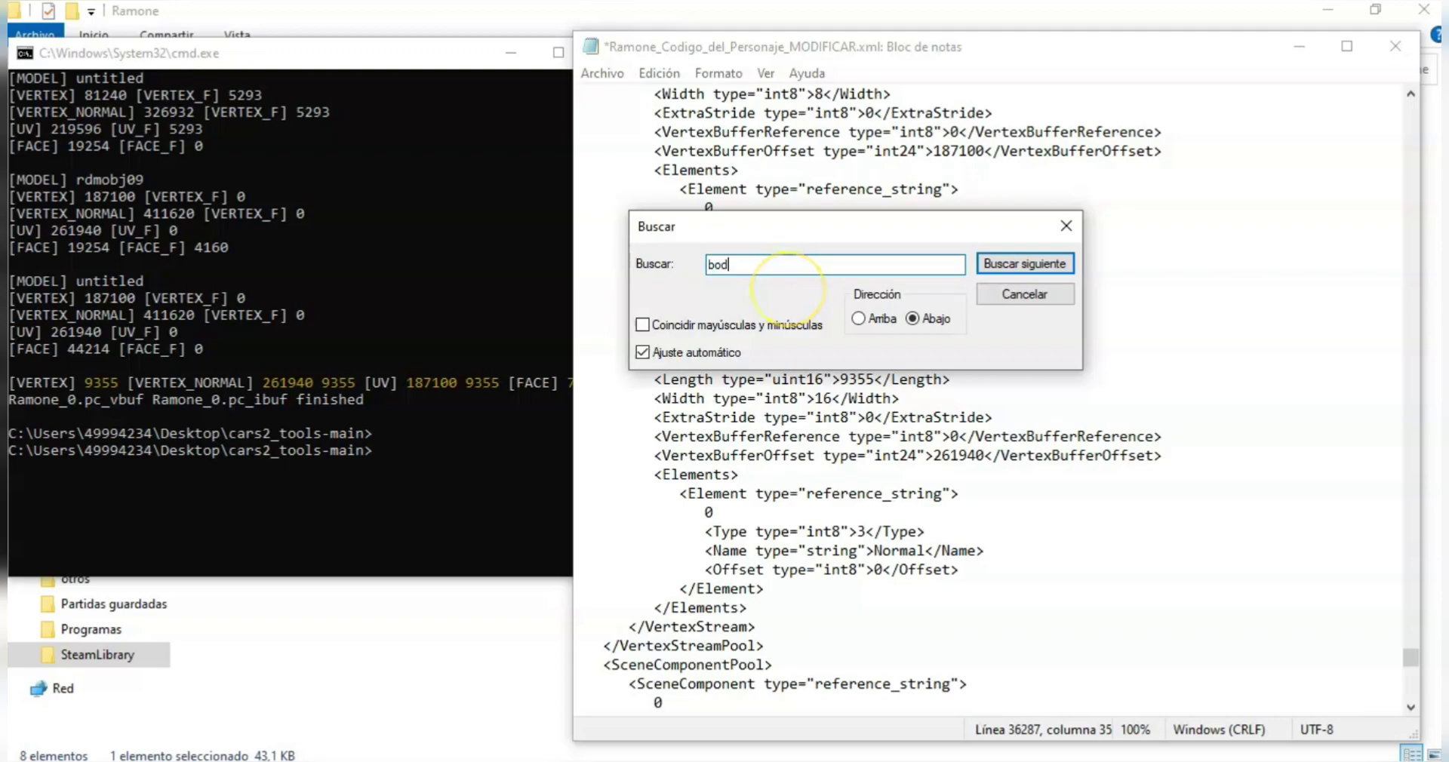
{"action": "key", "text": "Return"}
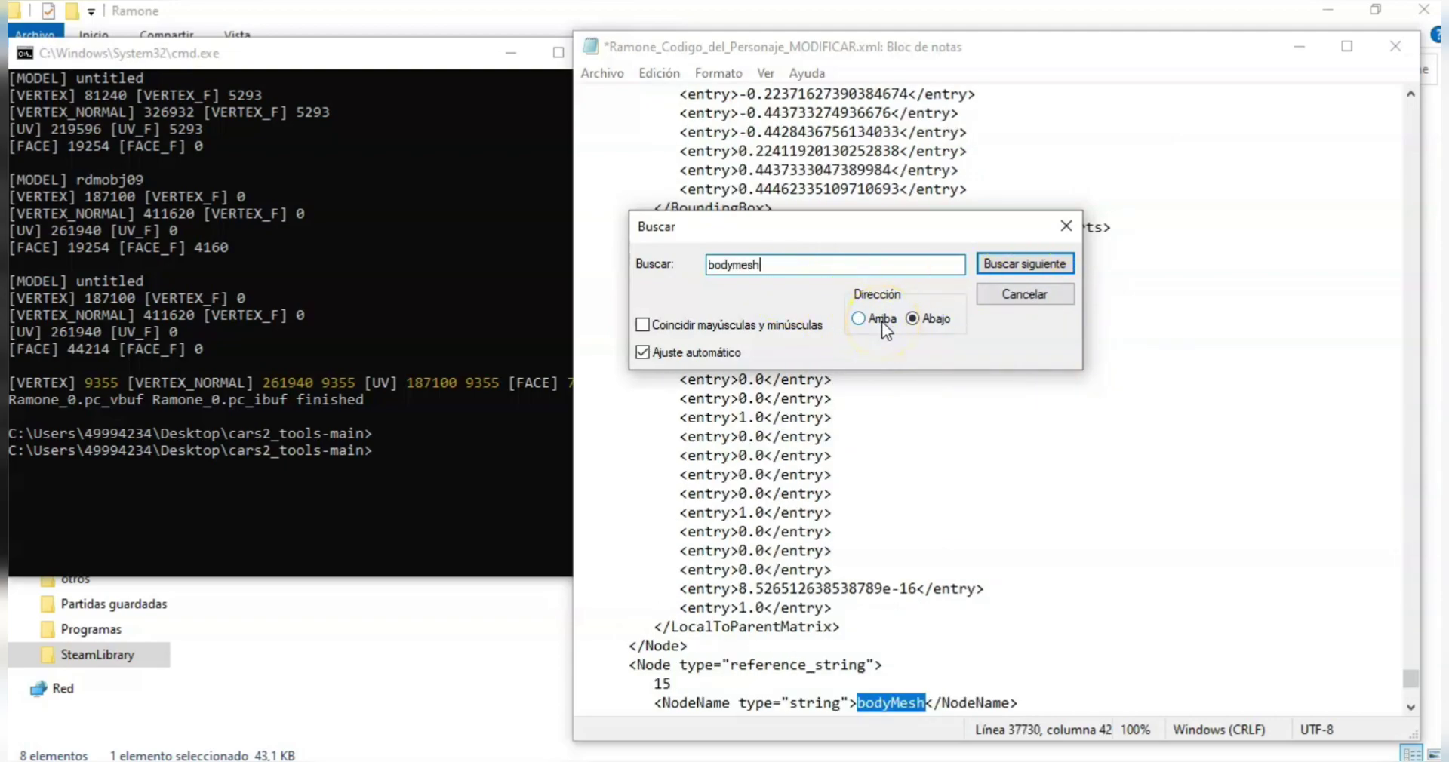
{"action": "key", "text": "Return"}
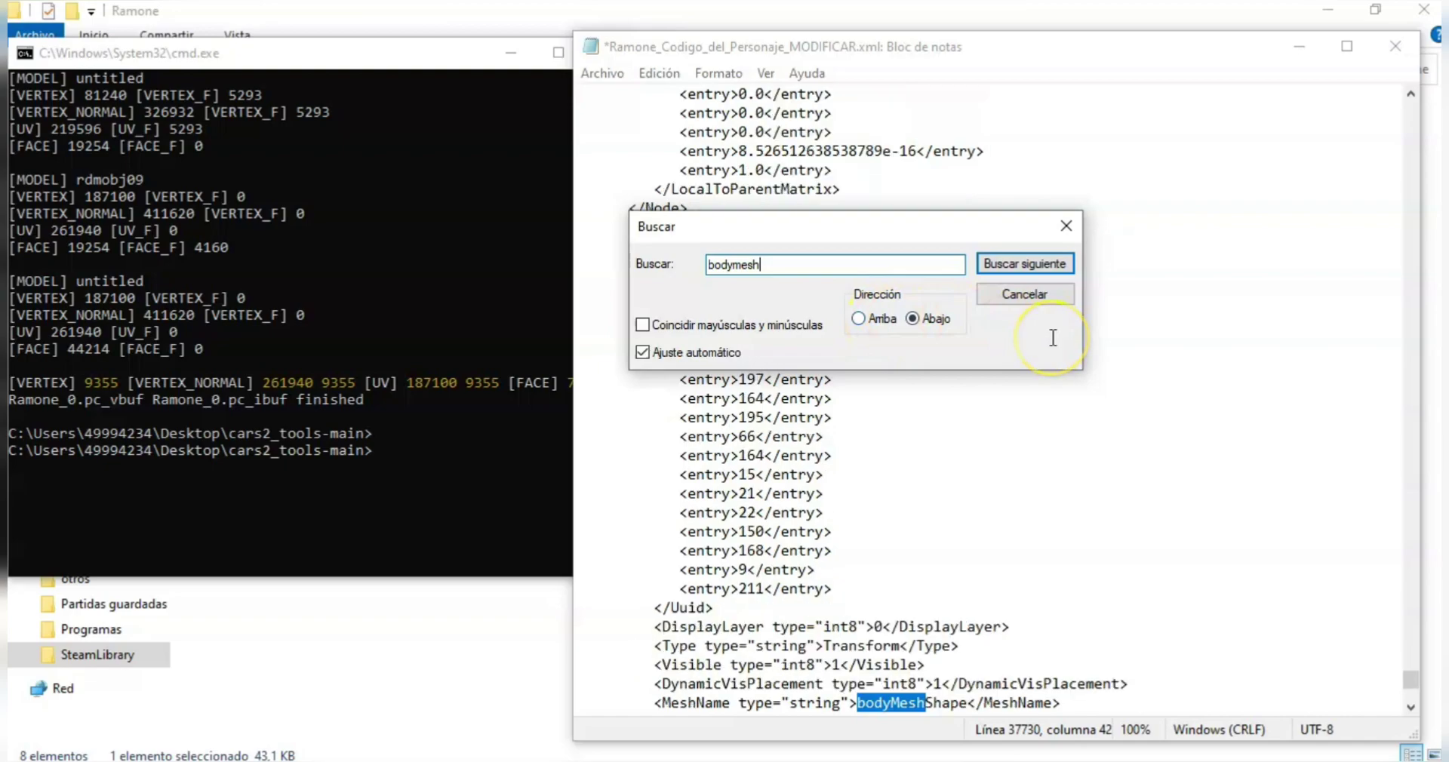
{"action": "key", "text": "Return"}
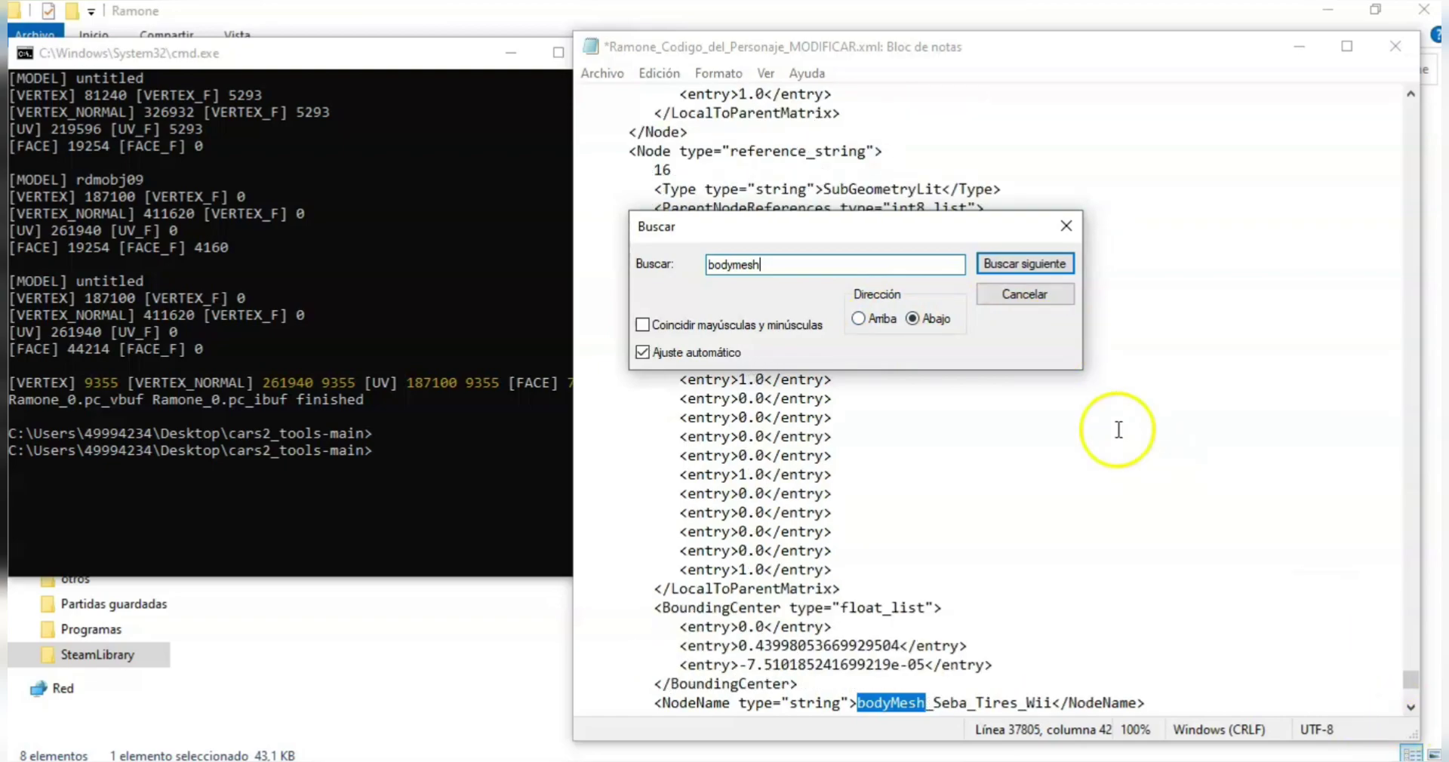
Step: Place the caret before bodyMesh_Seba_Body_Wii's IndexStreamReference value 9, then switch to Blender
{"action": "left_click", "coordinate": [1410, 707]}
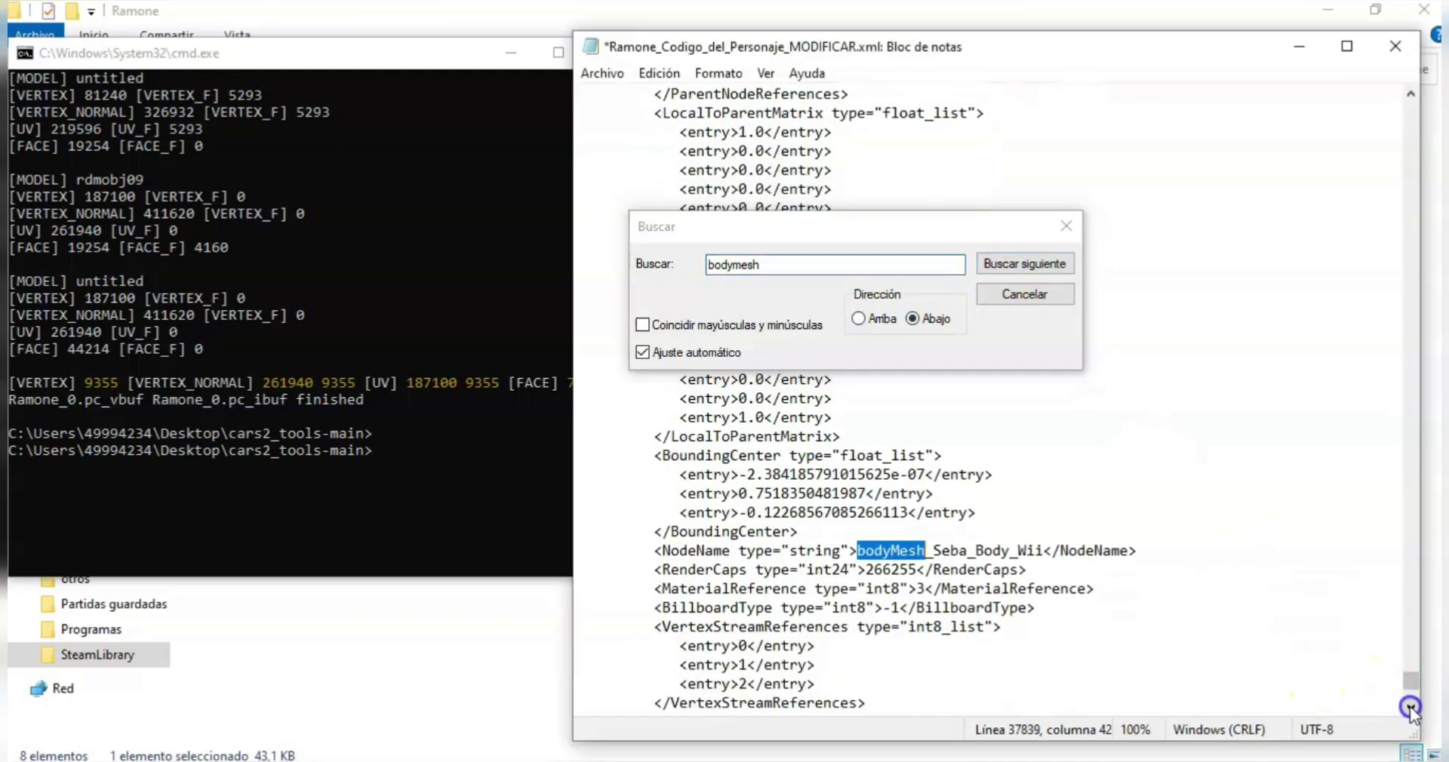
{"action": "scroll", "coordinate": [1316, 591], "scroll_direction": "up", "scroll_amount": 3}
{"action": "left_click_drag", "start_coordinate": [936, 225], "coordinate": [337, 575]}
{"action": "double_click", "coordinate": [993, 207]}
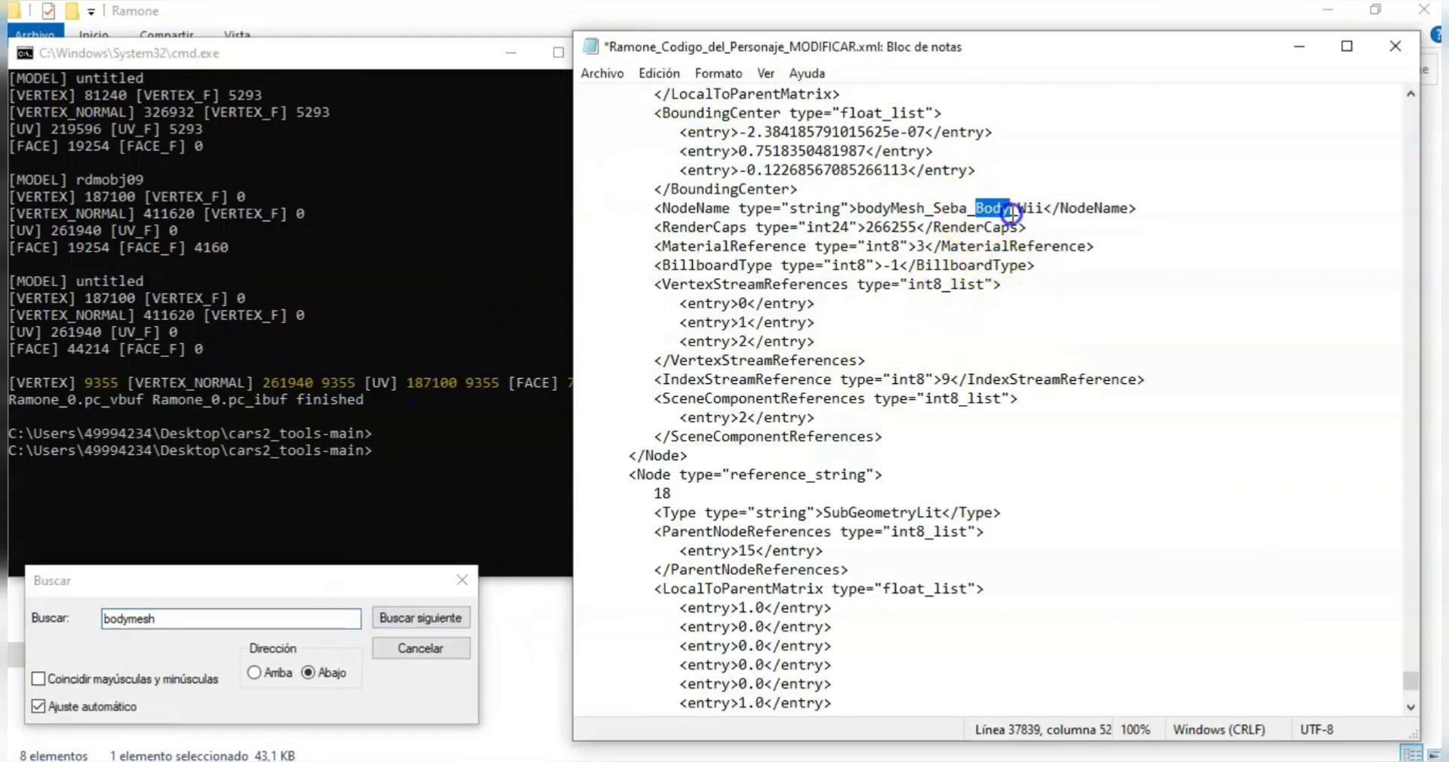
{"action": "left_click_drag", "start_coordinate": [661, 379], "coordinate": [1103, 379]}
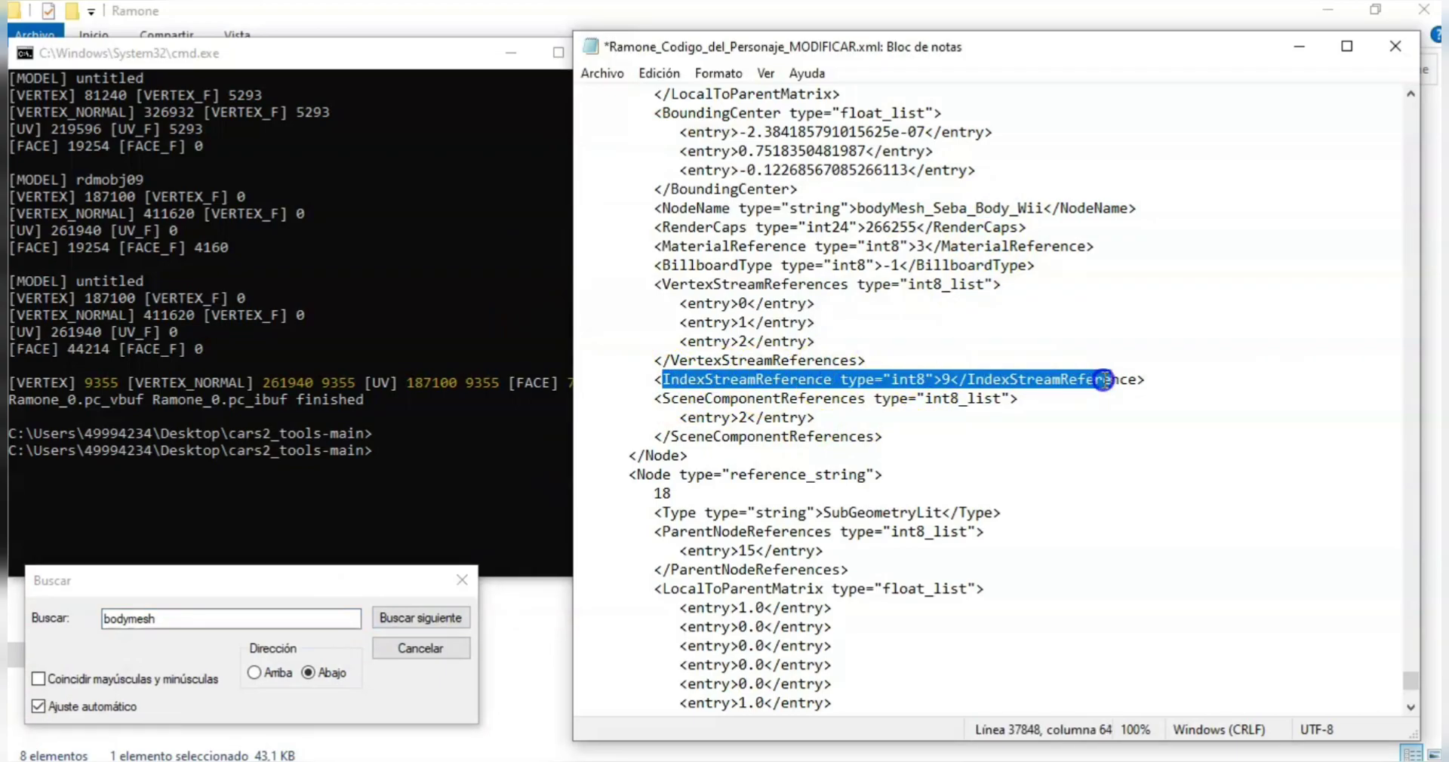
{"action": "left_click", "coordinate": [949, 379]}
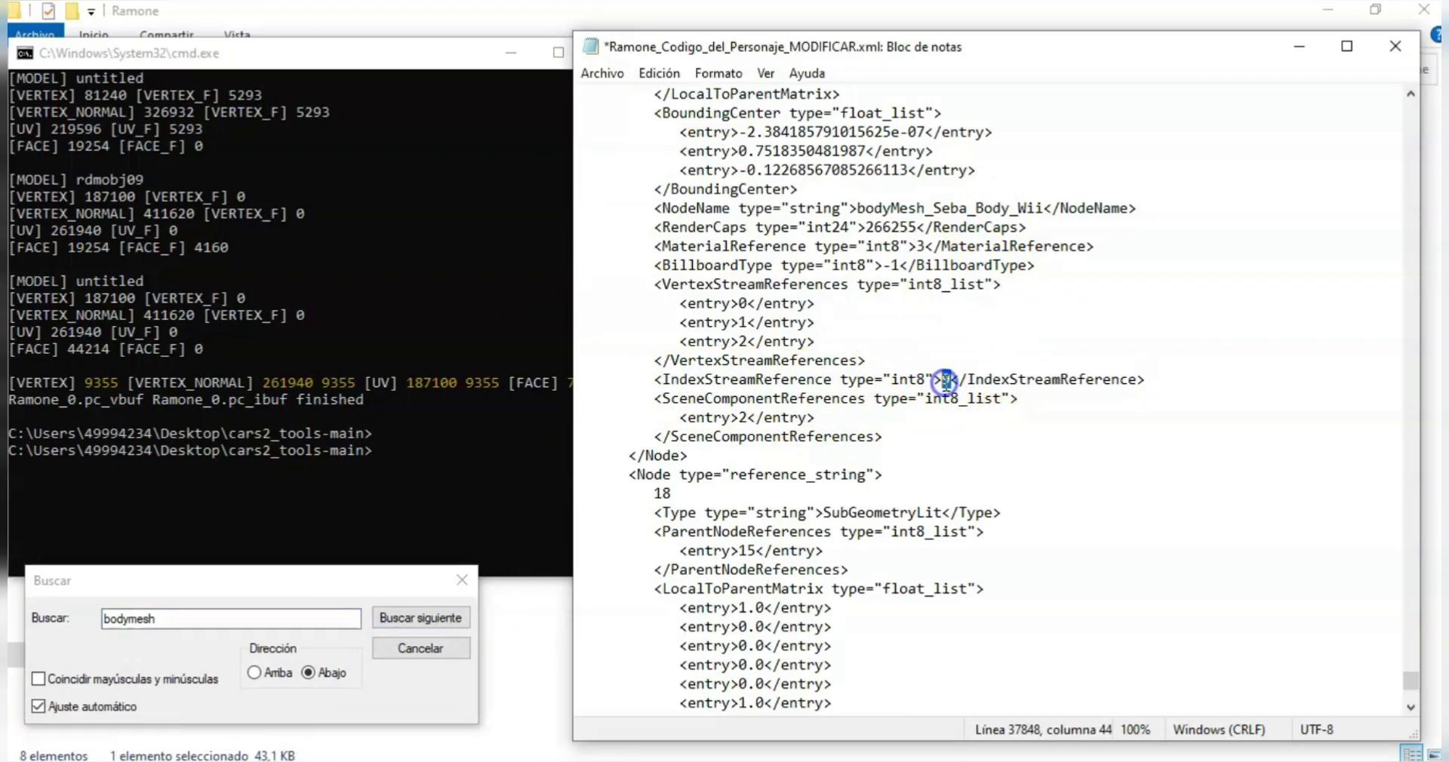
{"action": "left_click", "coordinate": [805, 334]}
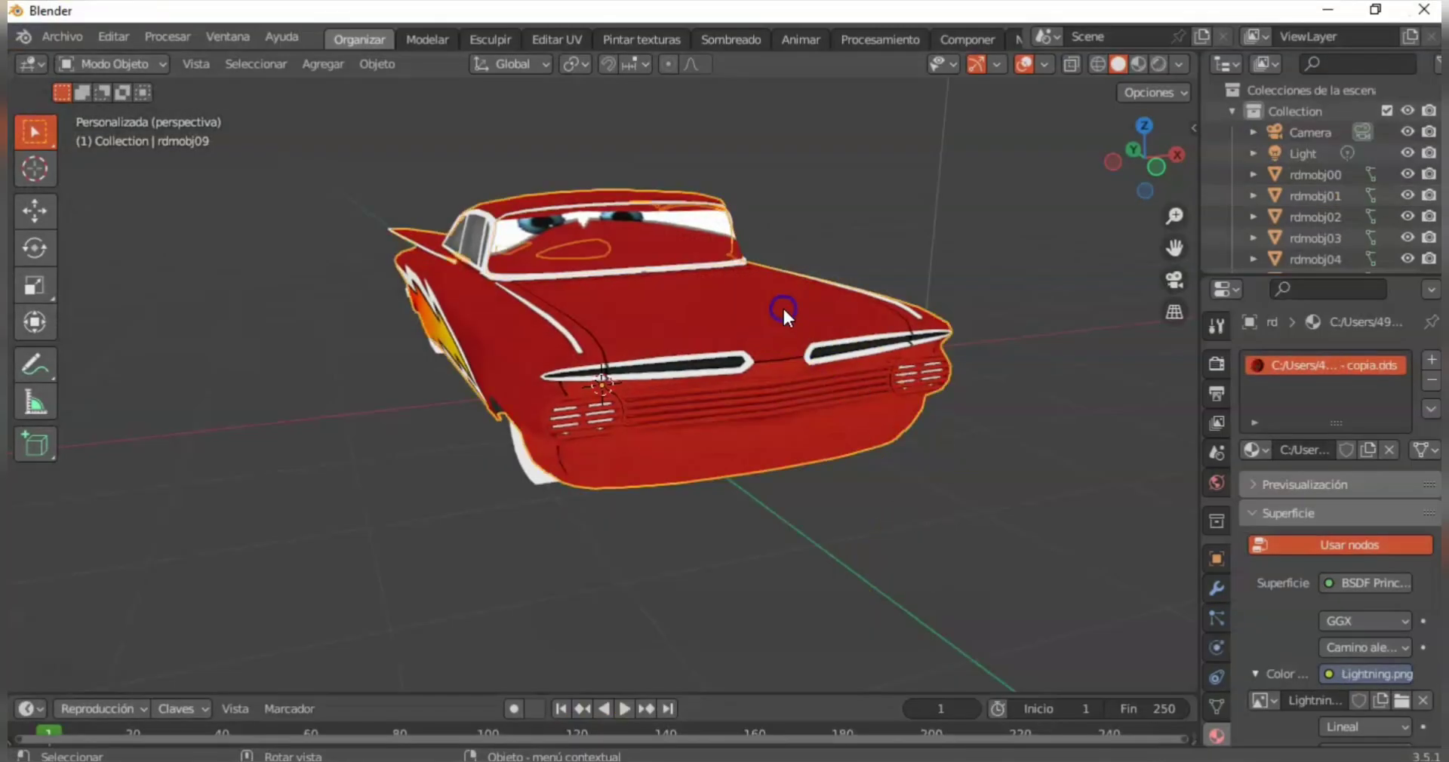